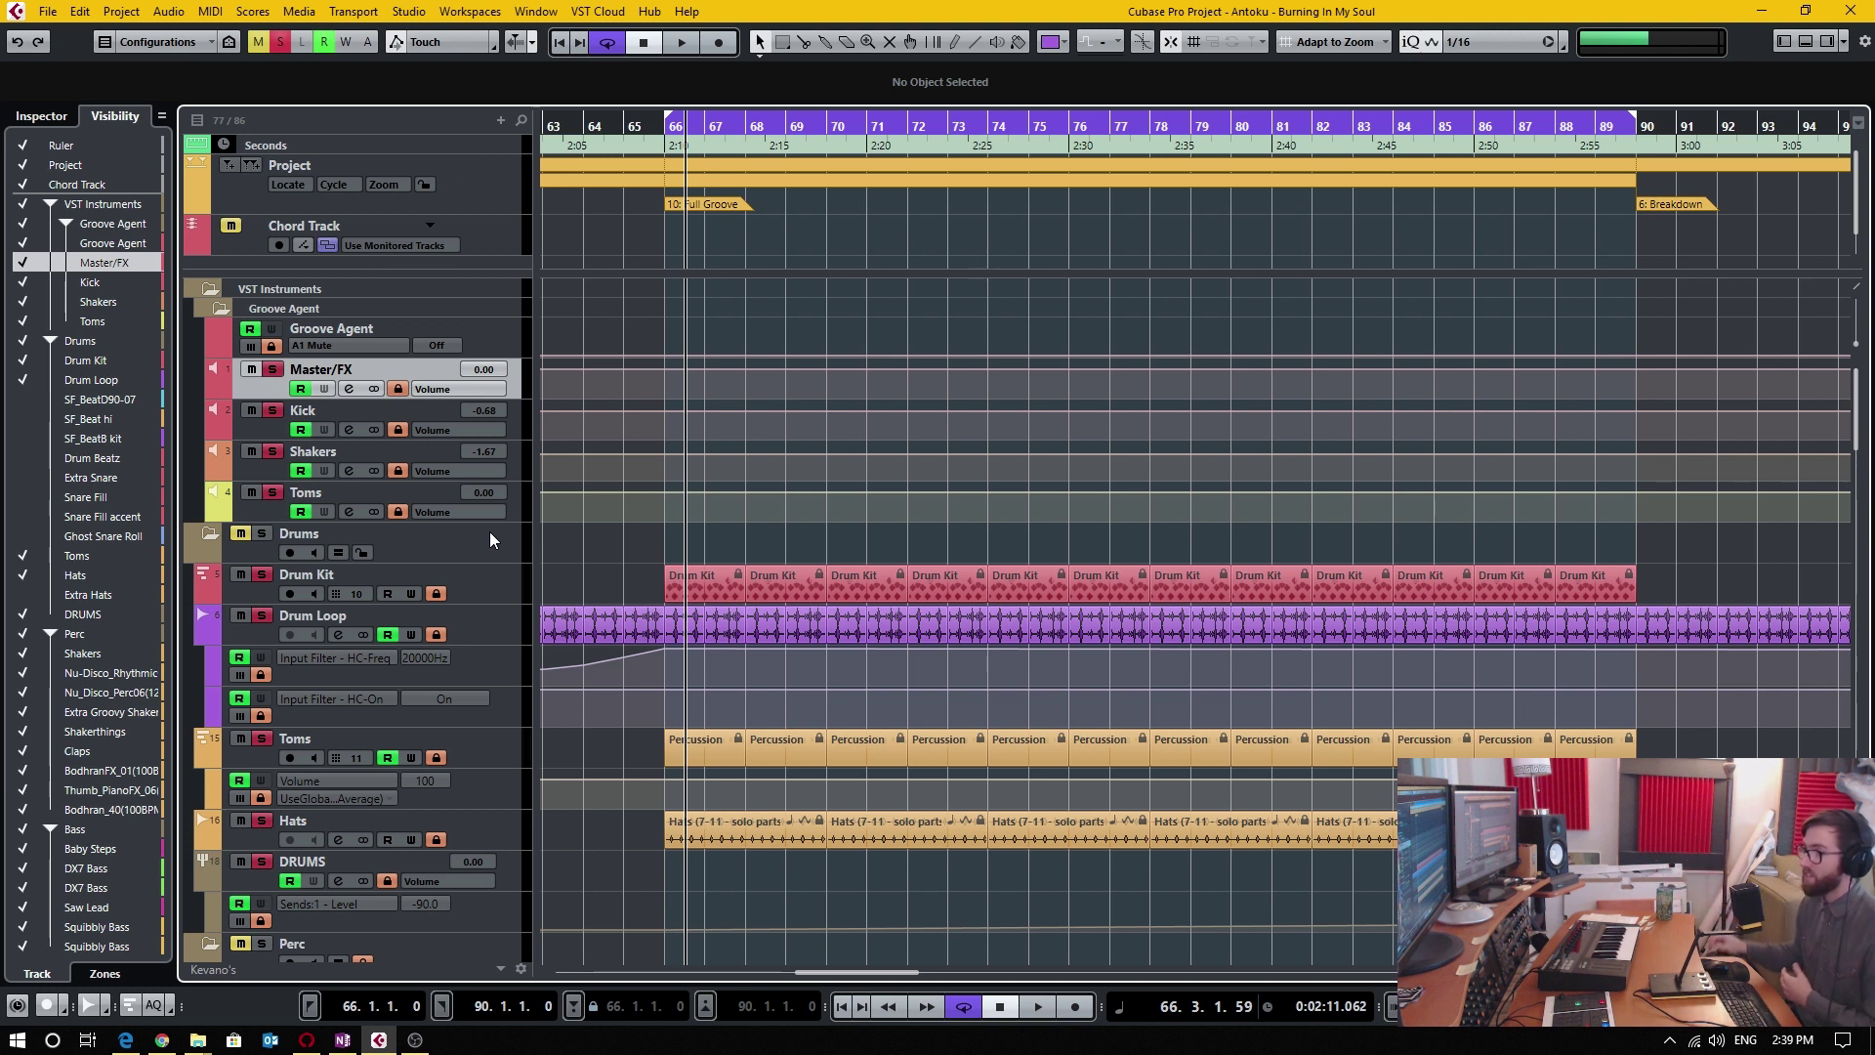
Deactivate all mute and solo states in the project.
key(alt+m)
key(alt+s)
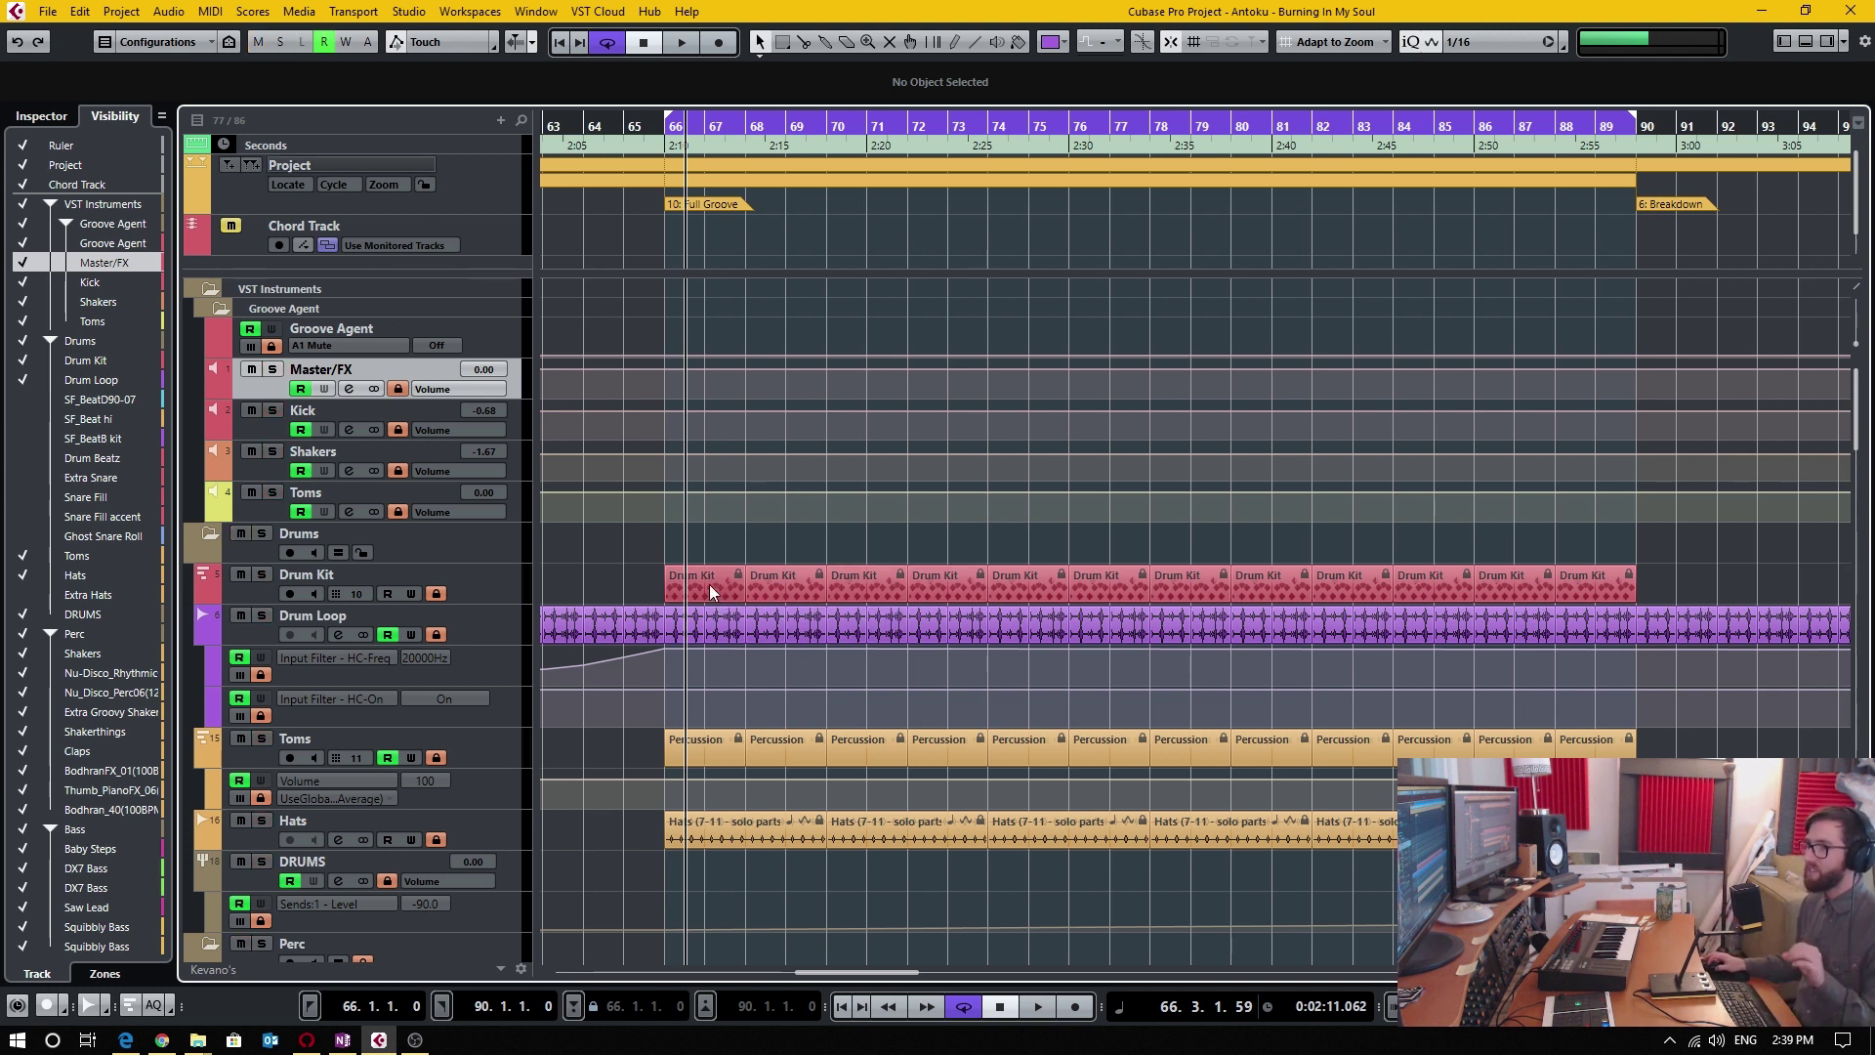
Examine the Groove Agent outputs, the Drum Kit, Toms and Hats tracks, and the DRUMS group one by one.
click(512, 586)
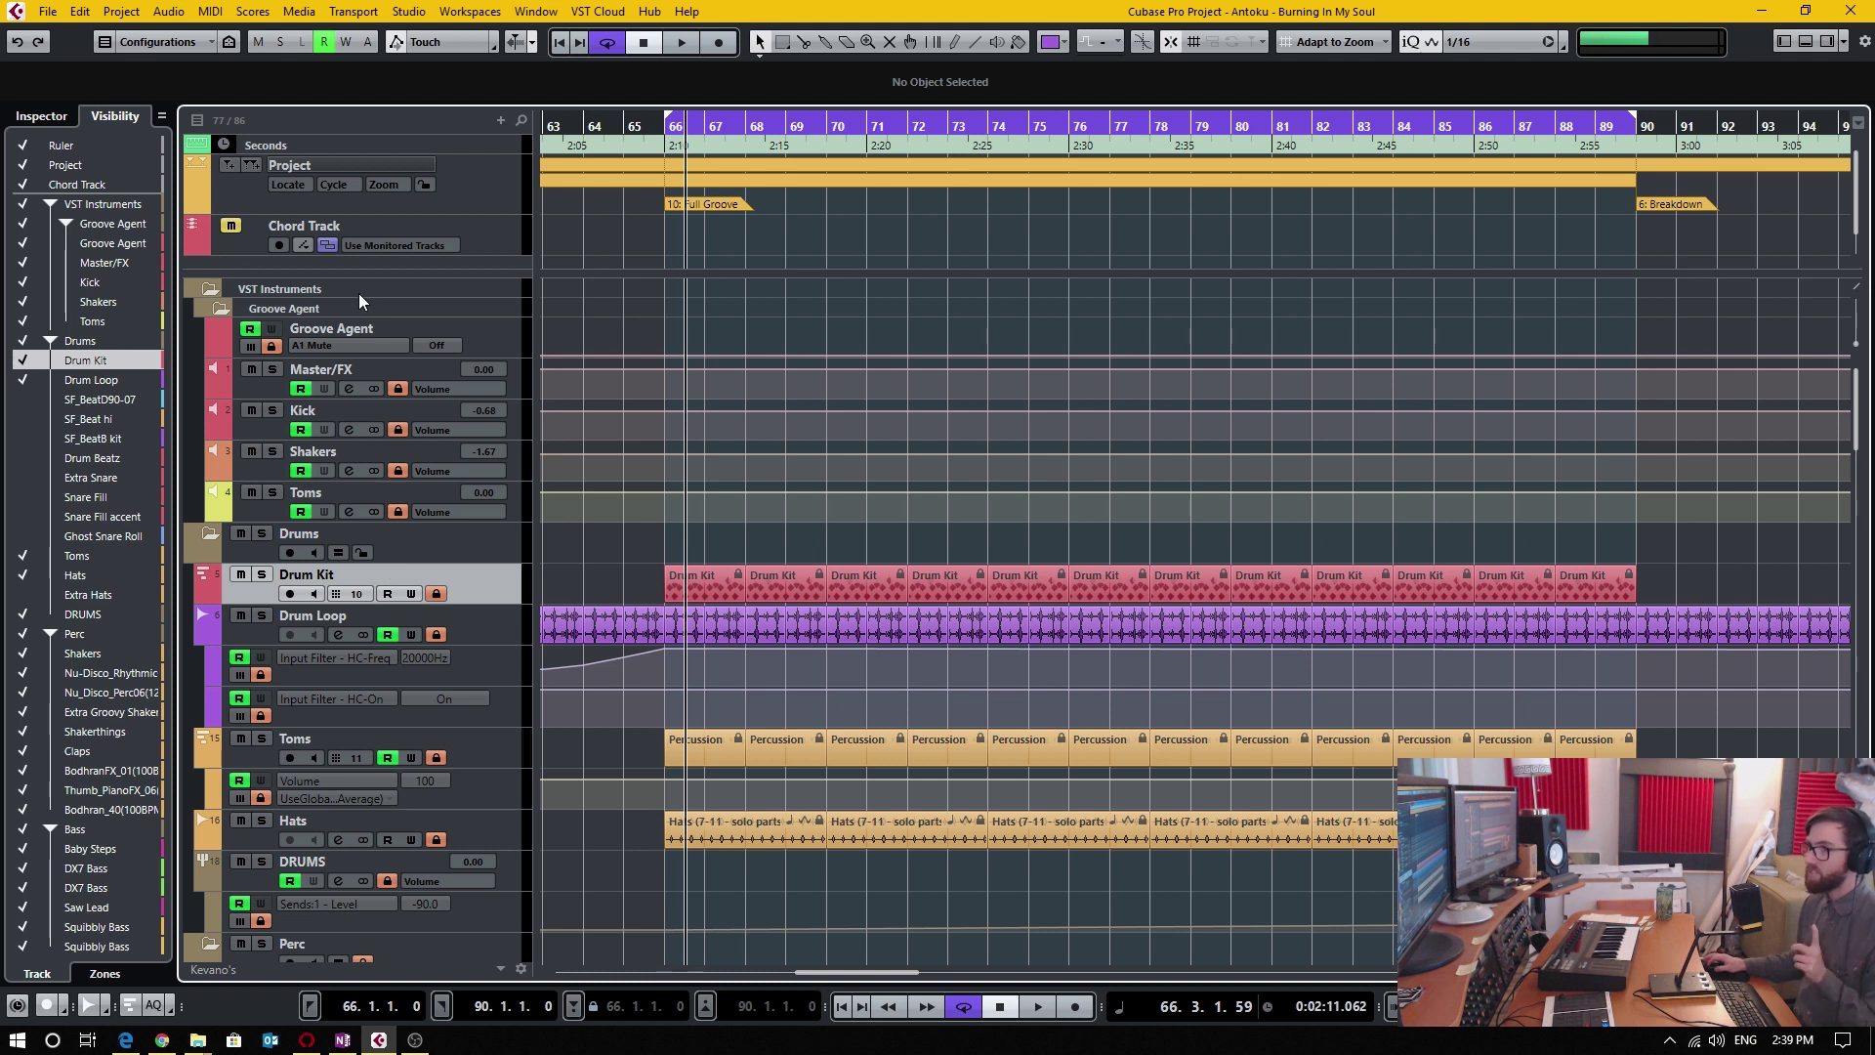
click(492, 324)
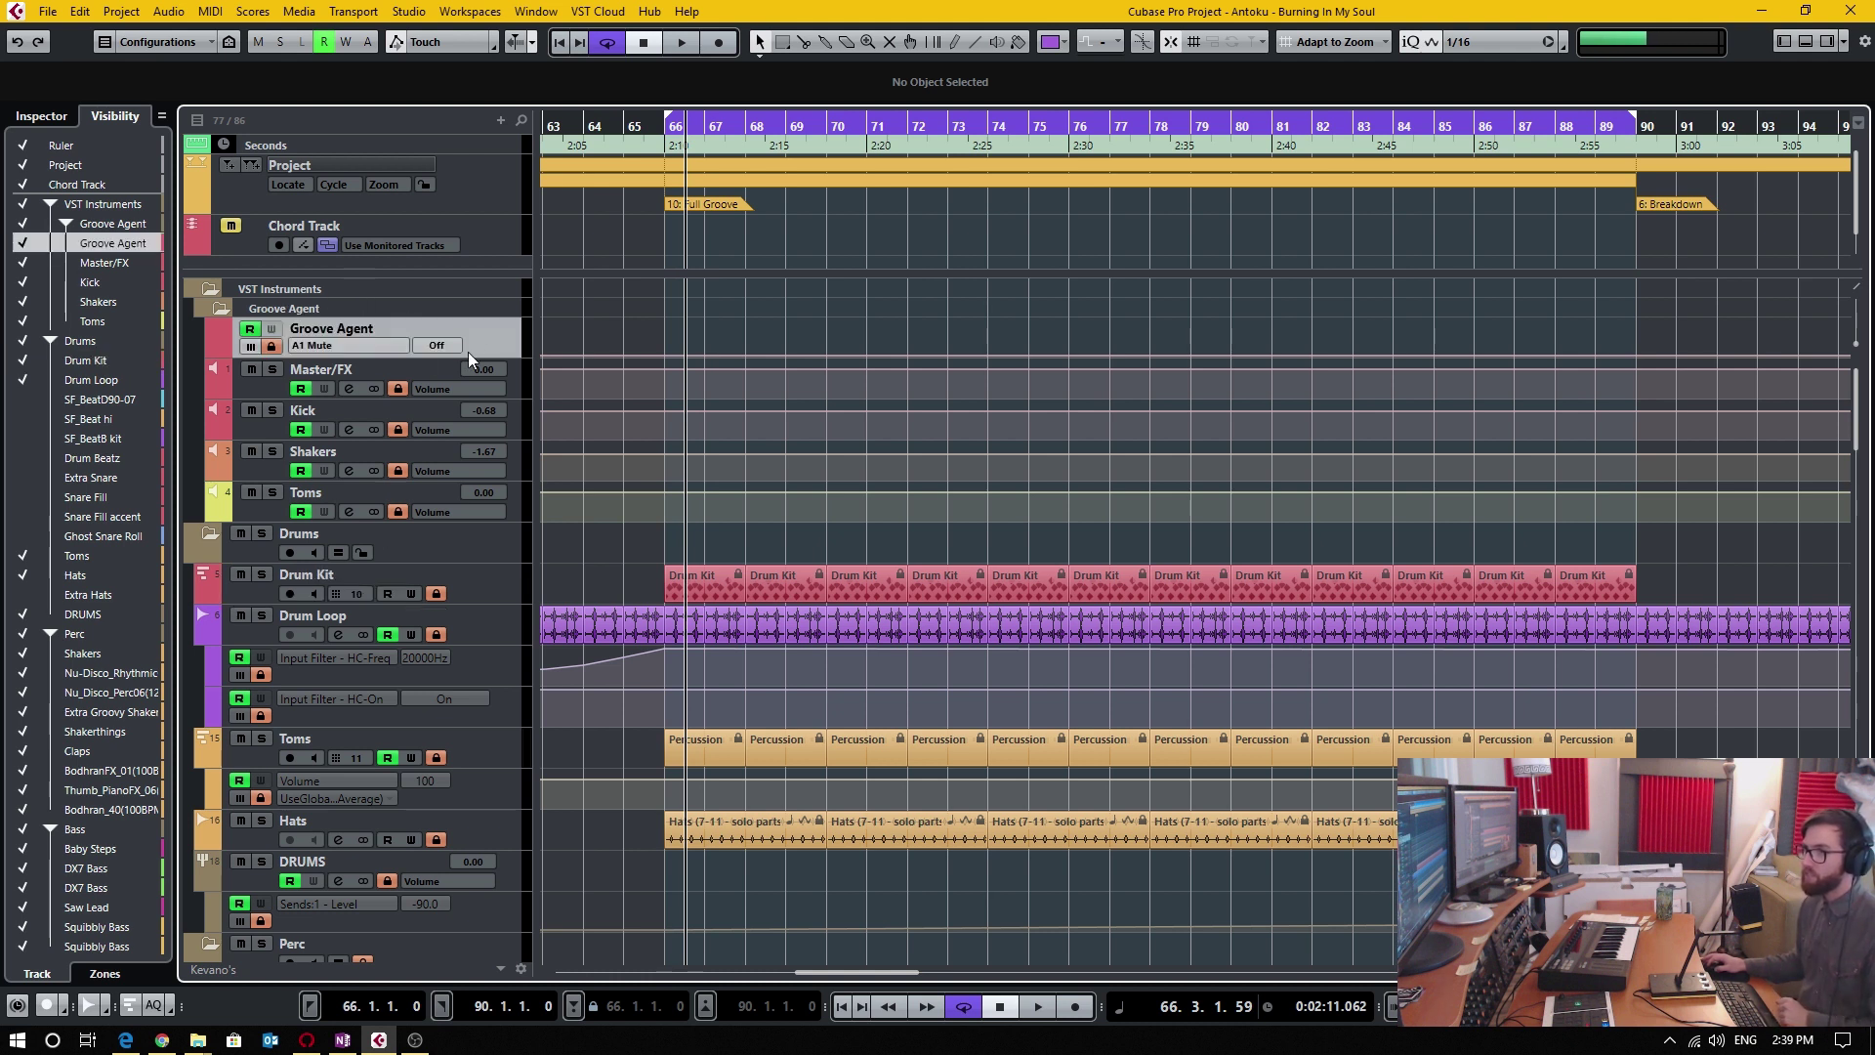
click(250, 428)
click(277, 465)
click(273, 500)
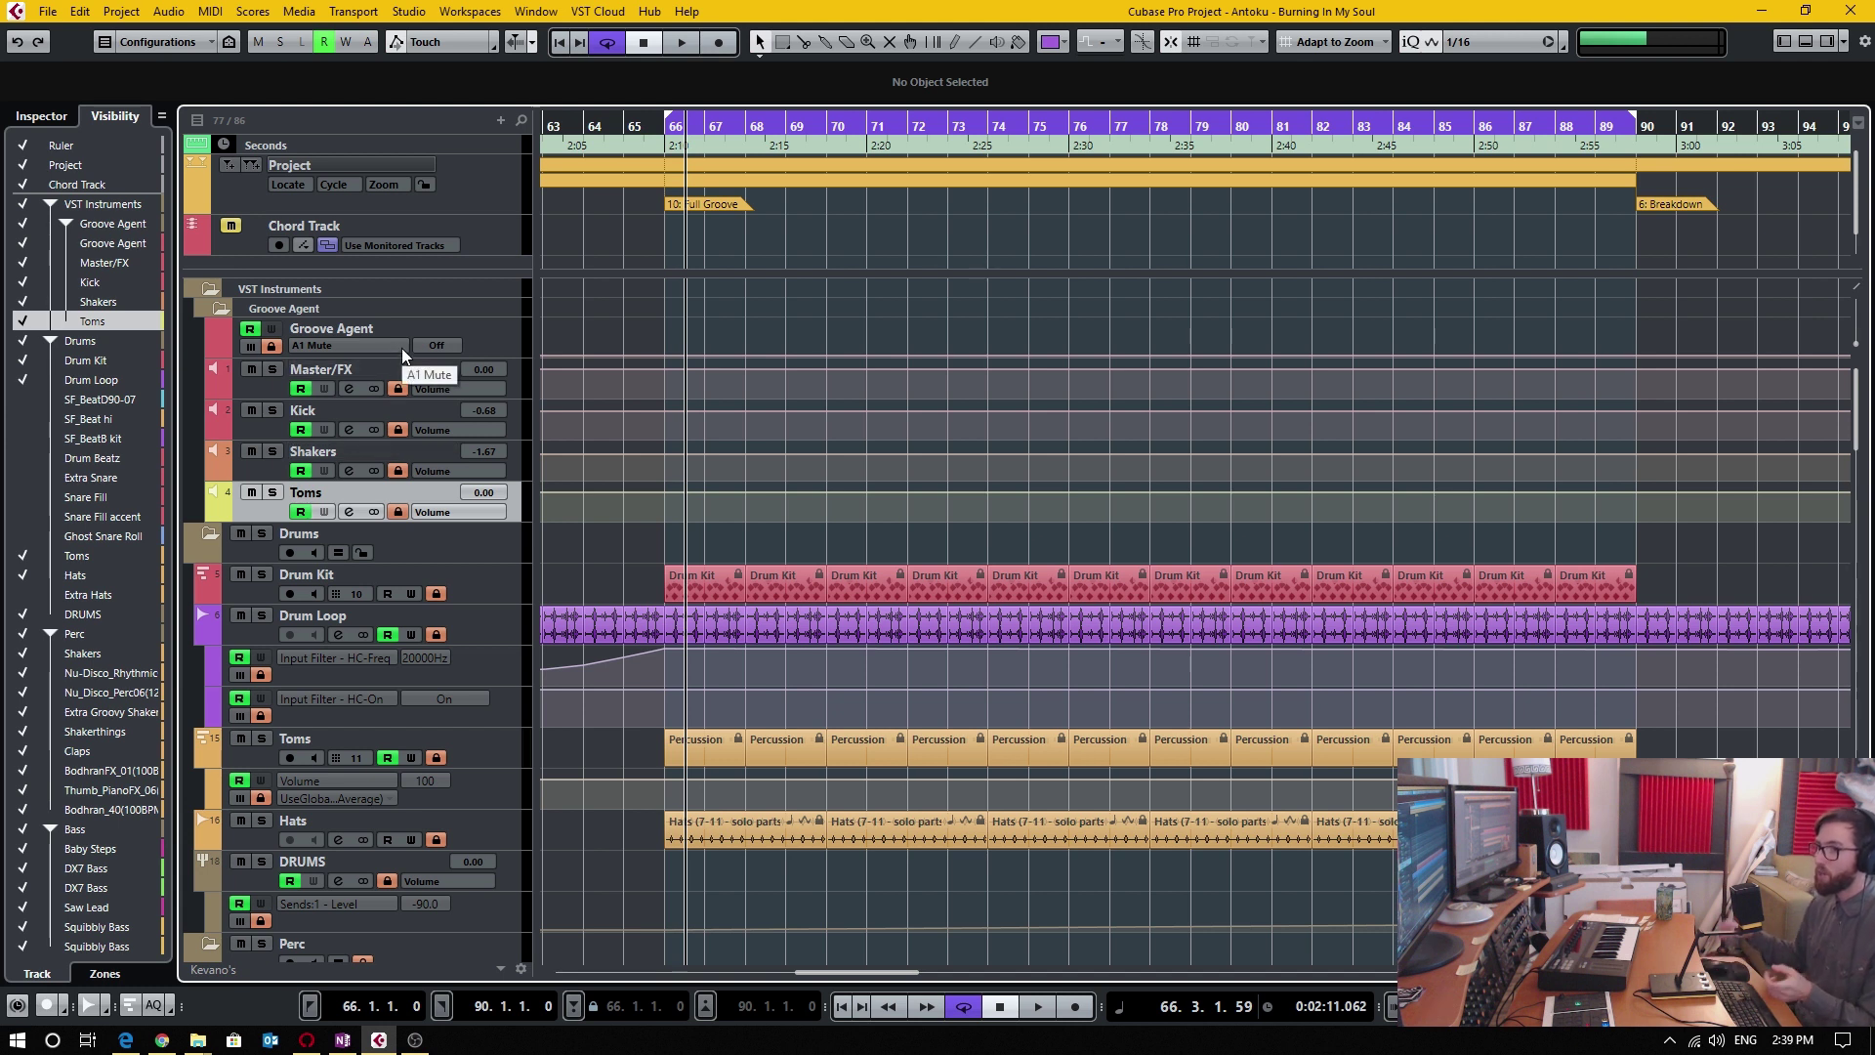
click(521, 867)
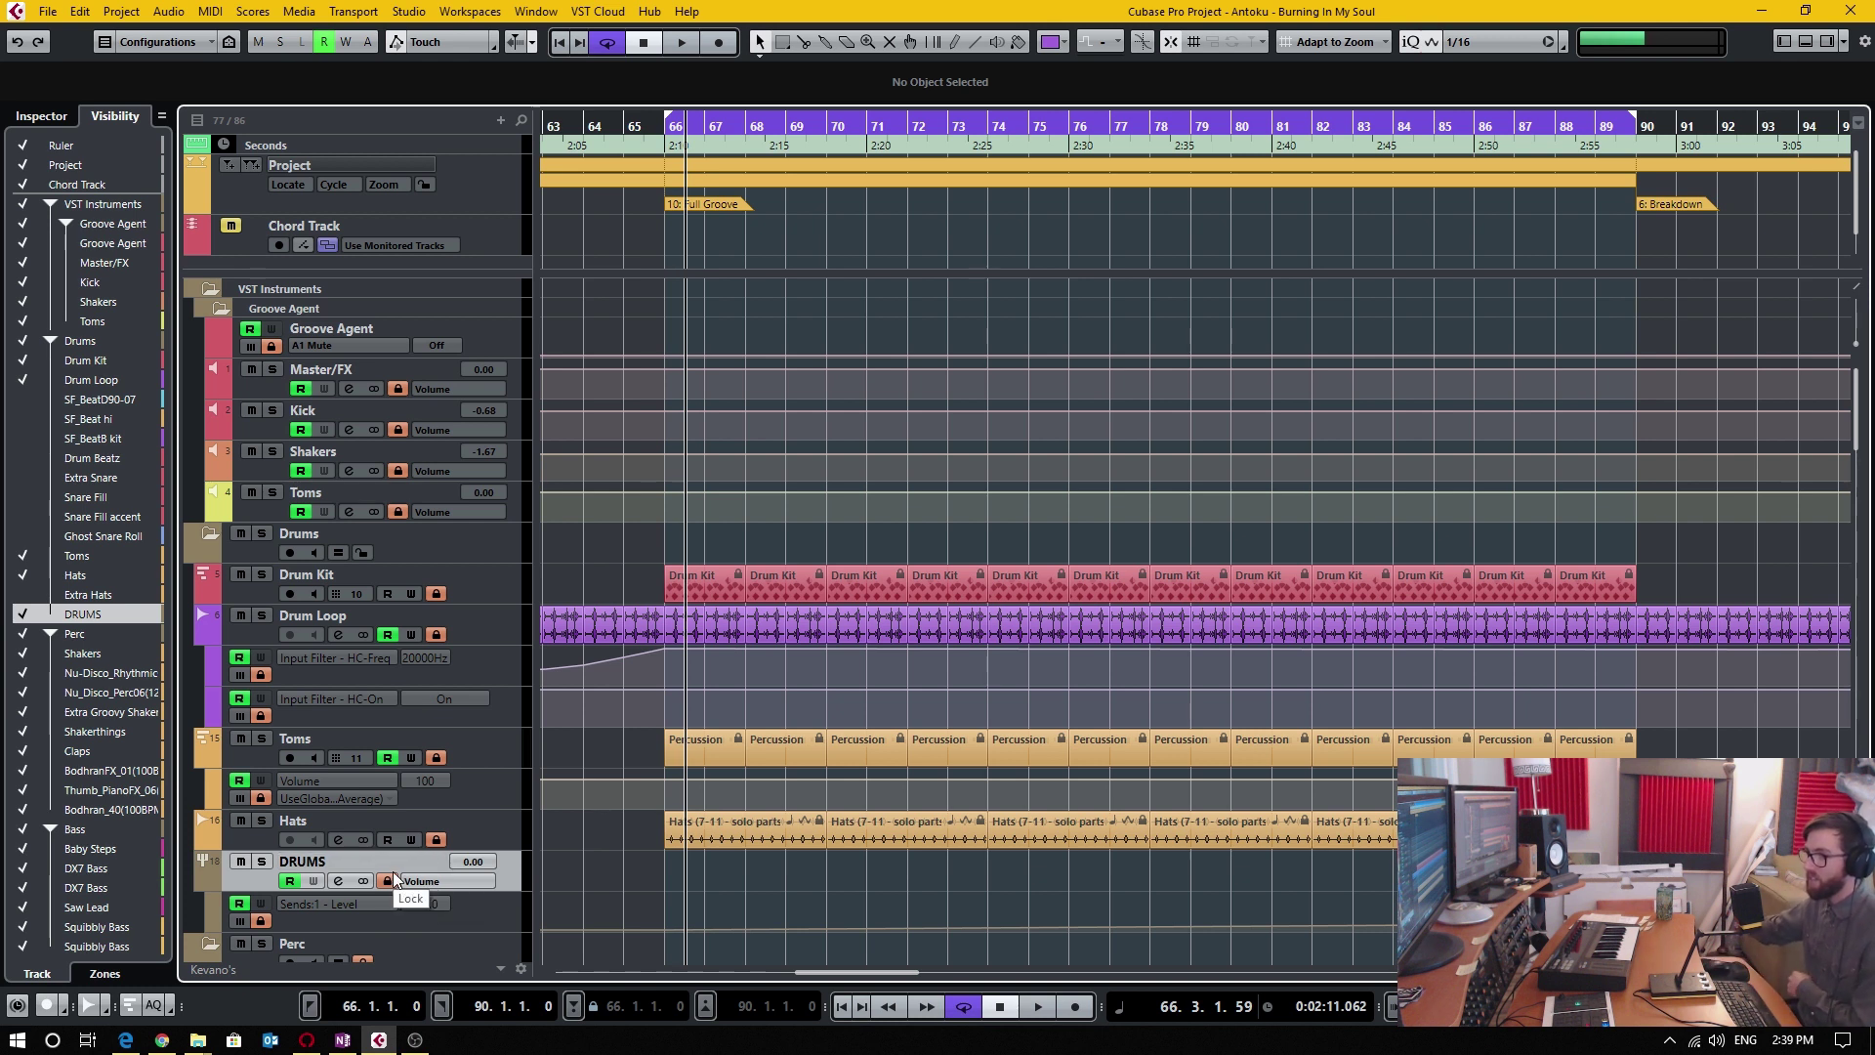
click(478, 828)
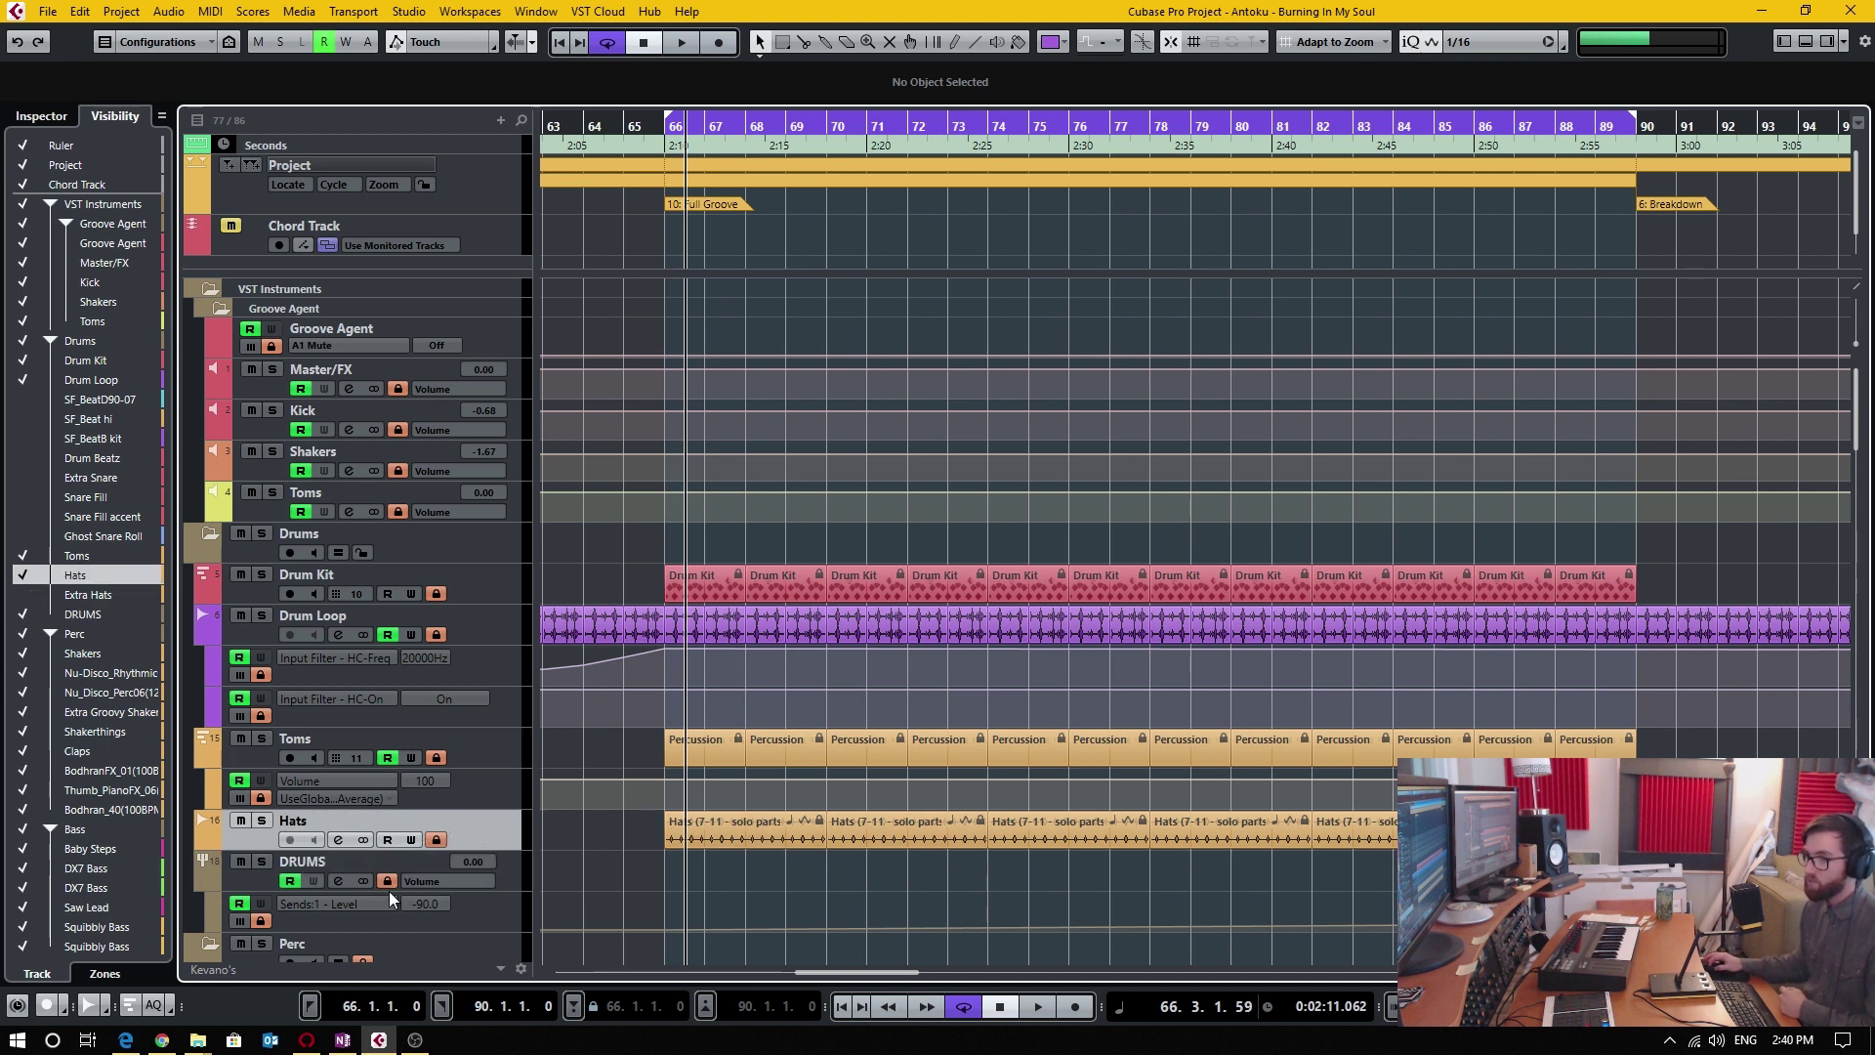
click(473, 756)
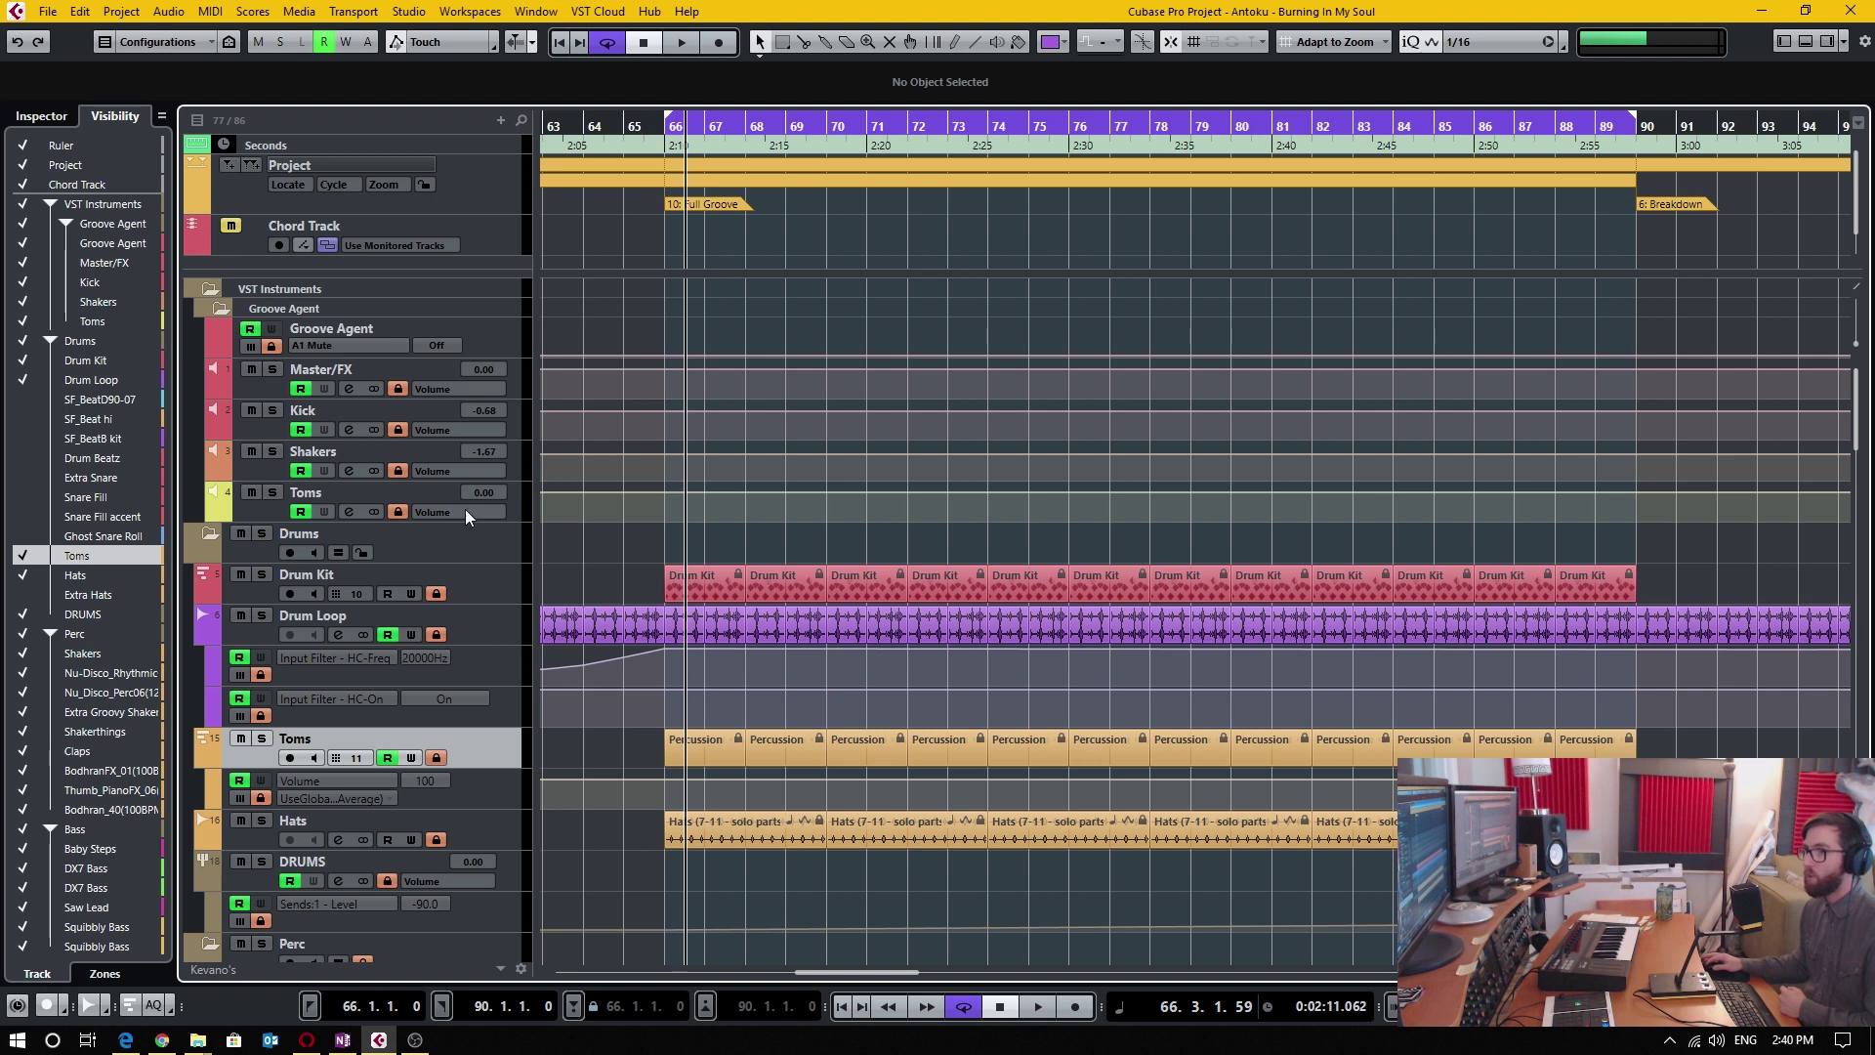
click(399, 513)
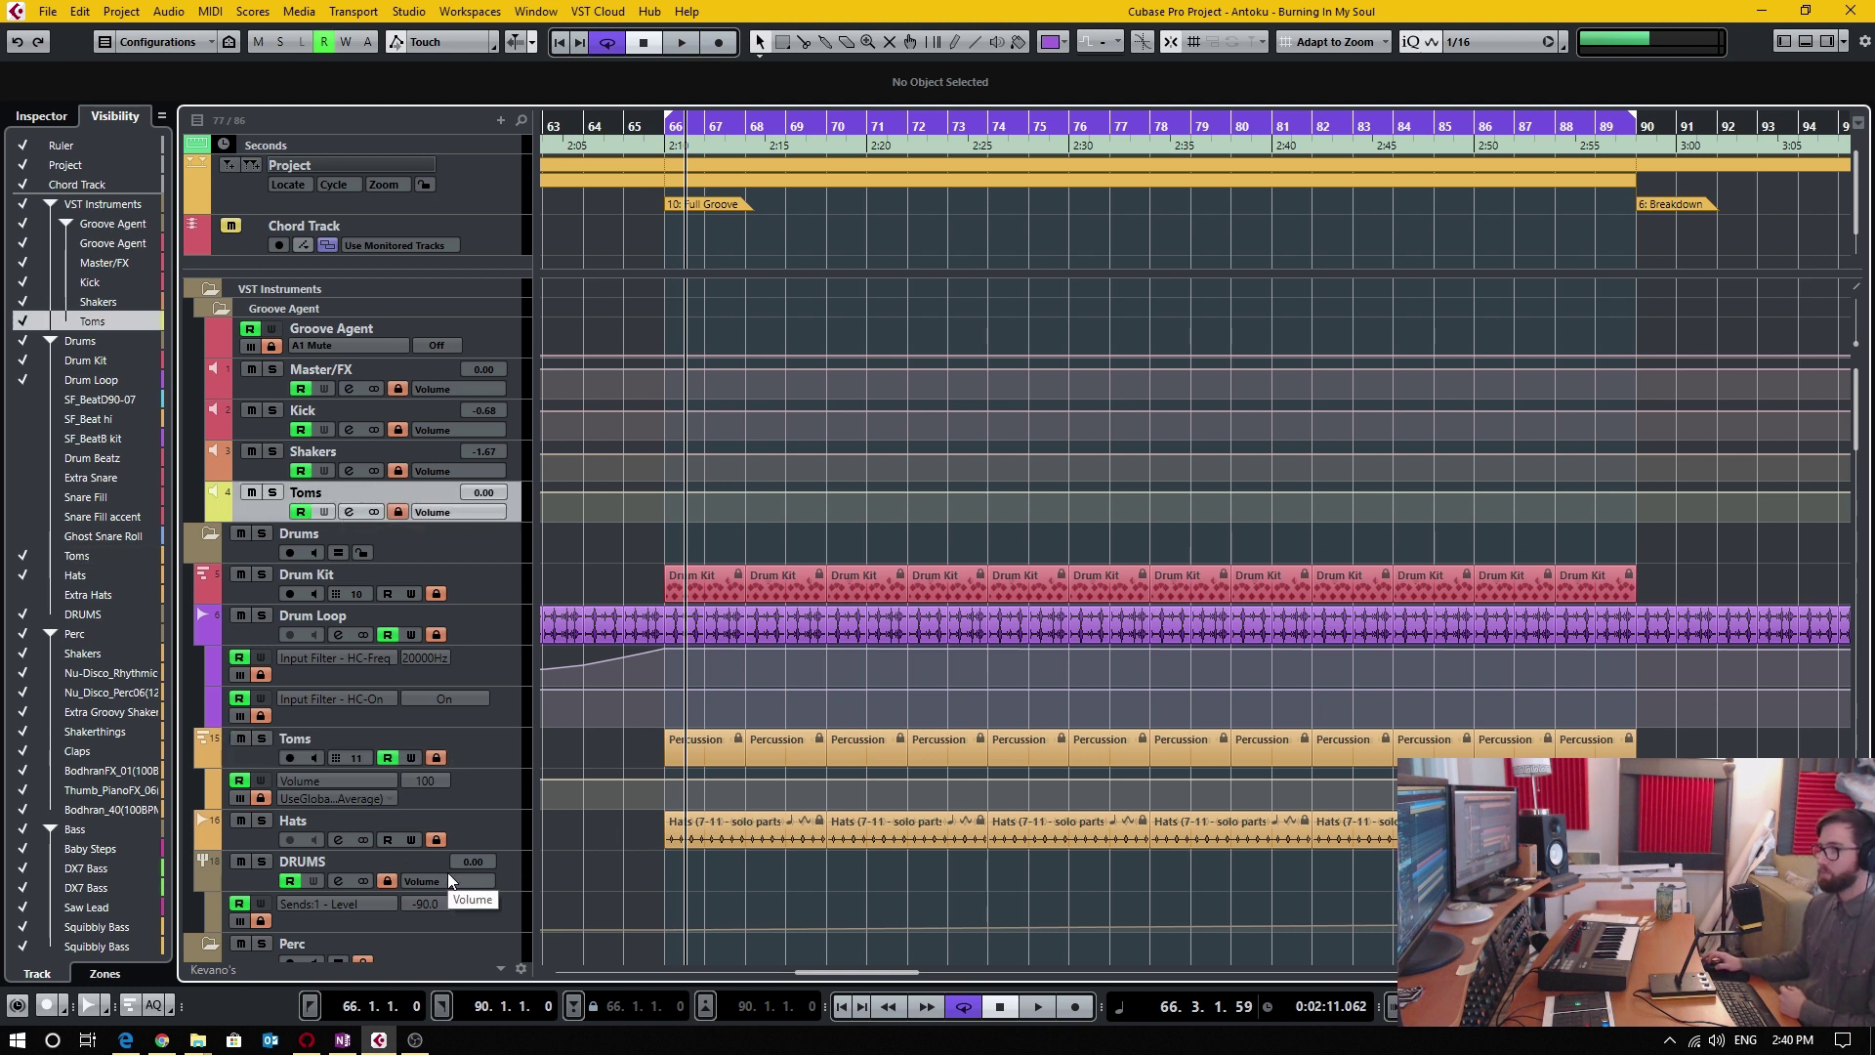
Solo the DRUMS group channel and play a few bars of the Full Groove section to hear it alone.
click(260, 862)
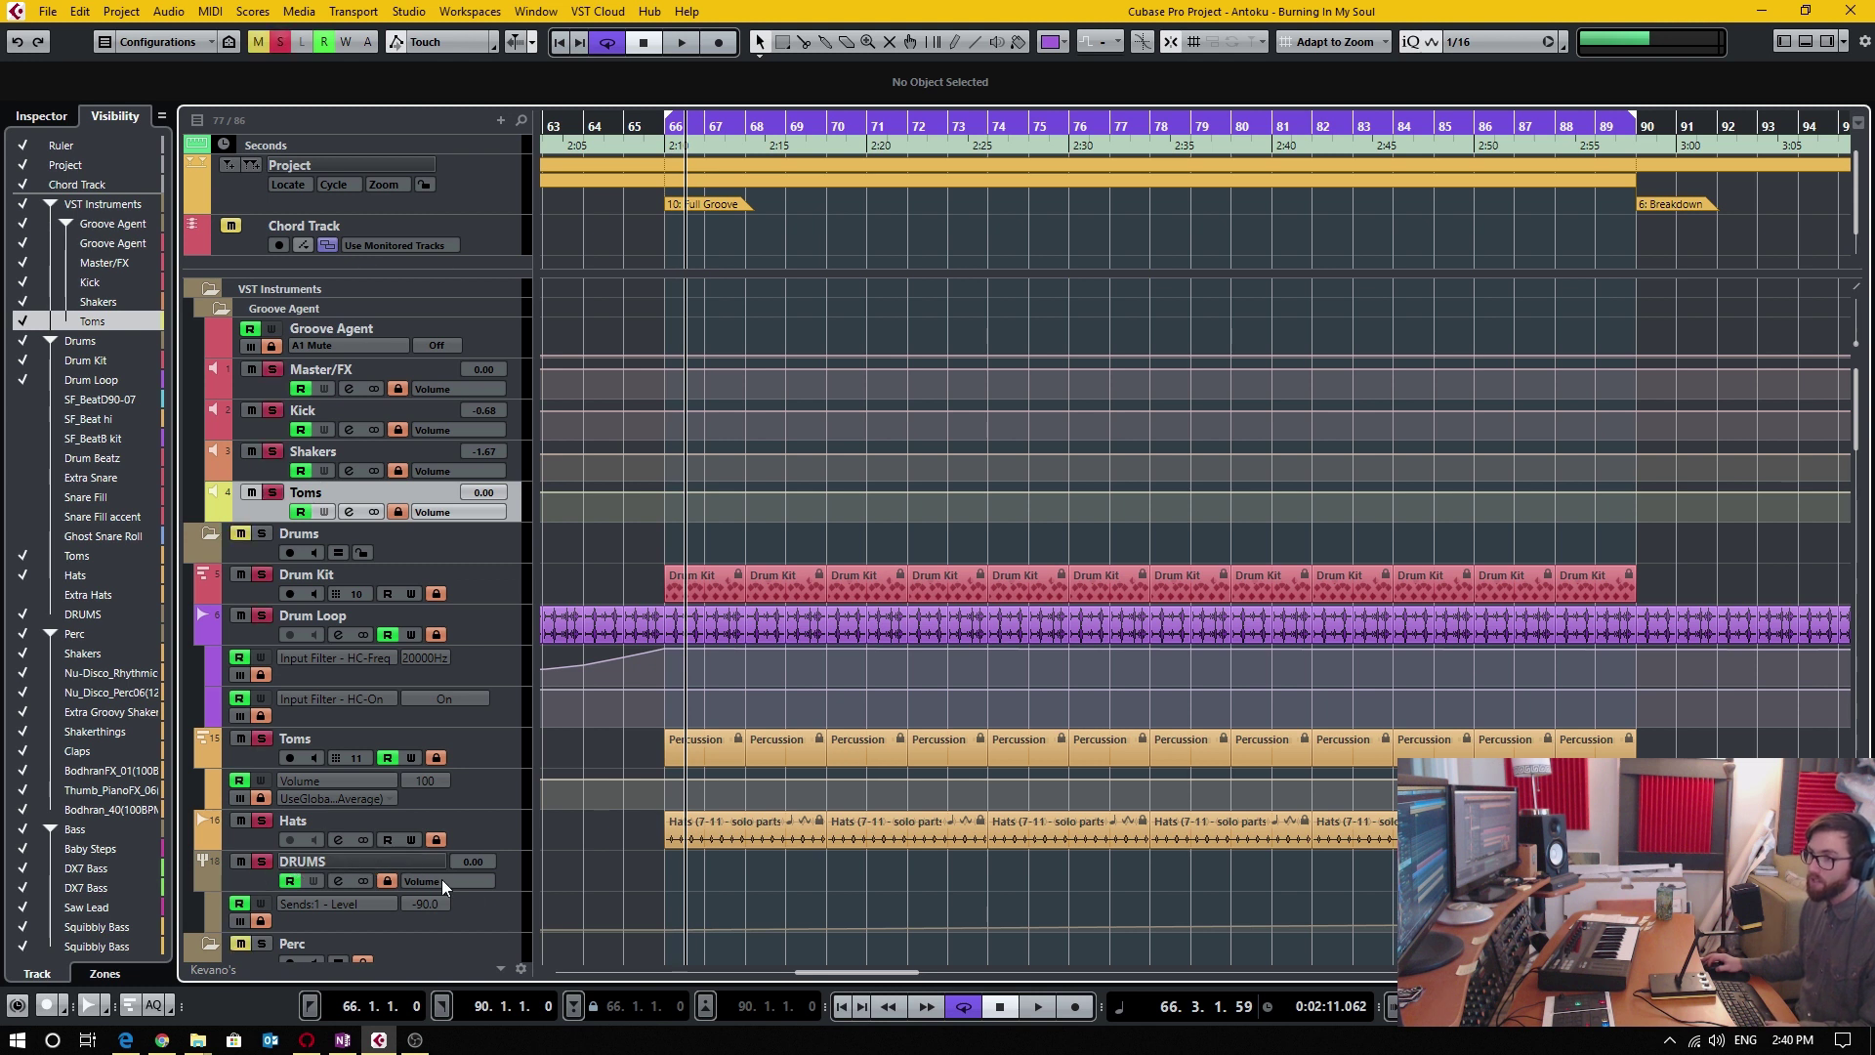
key(space)
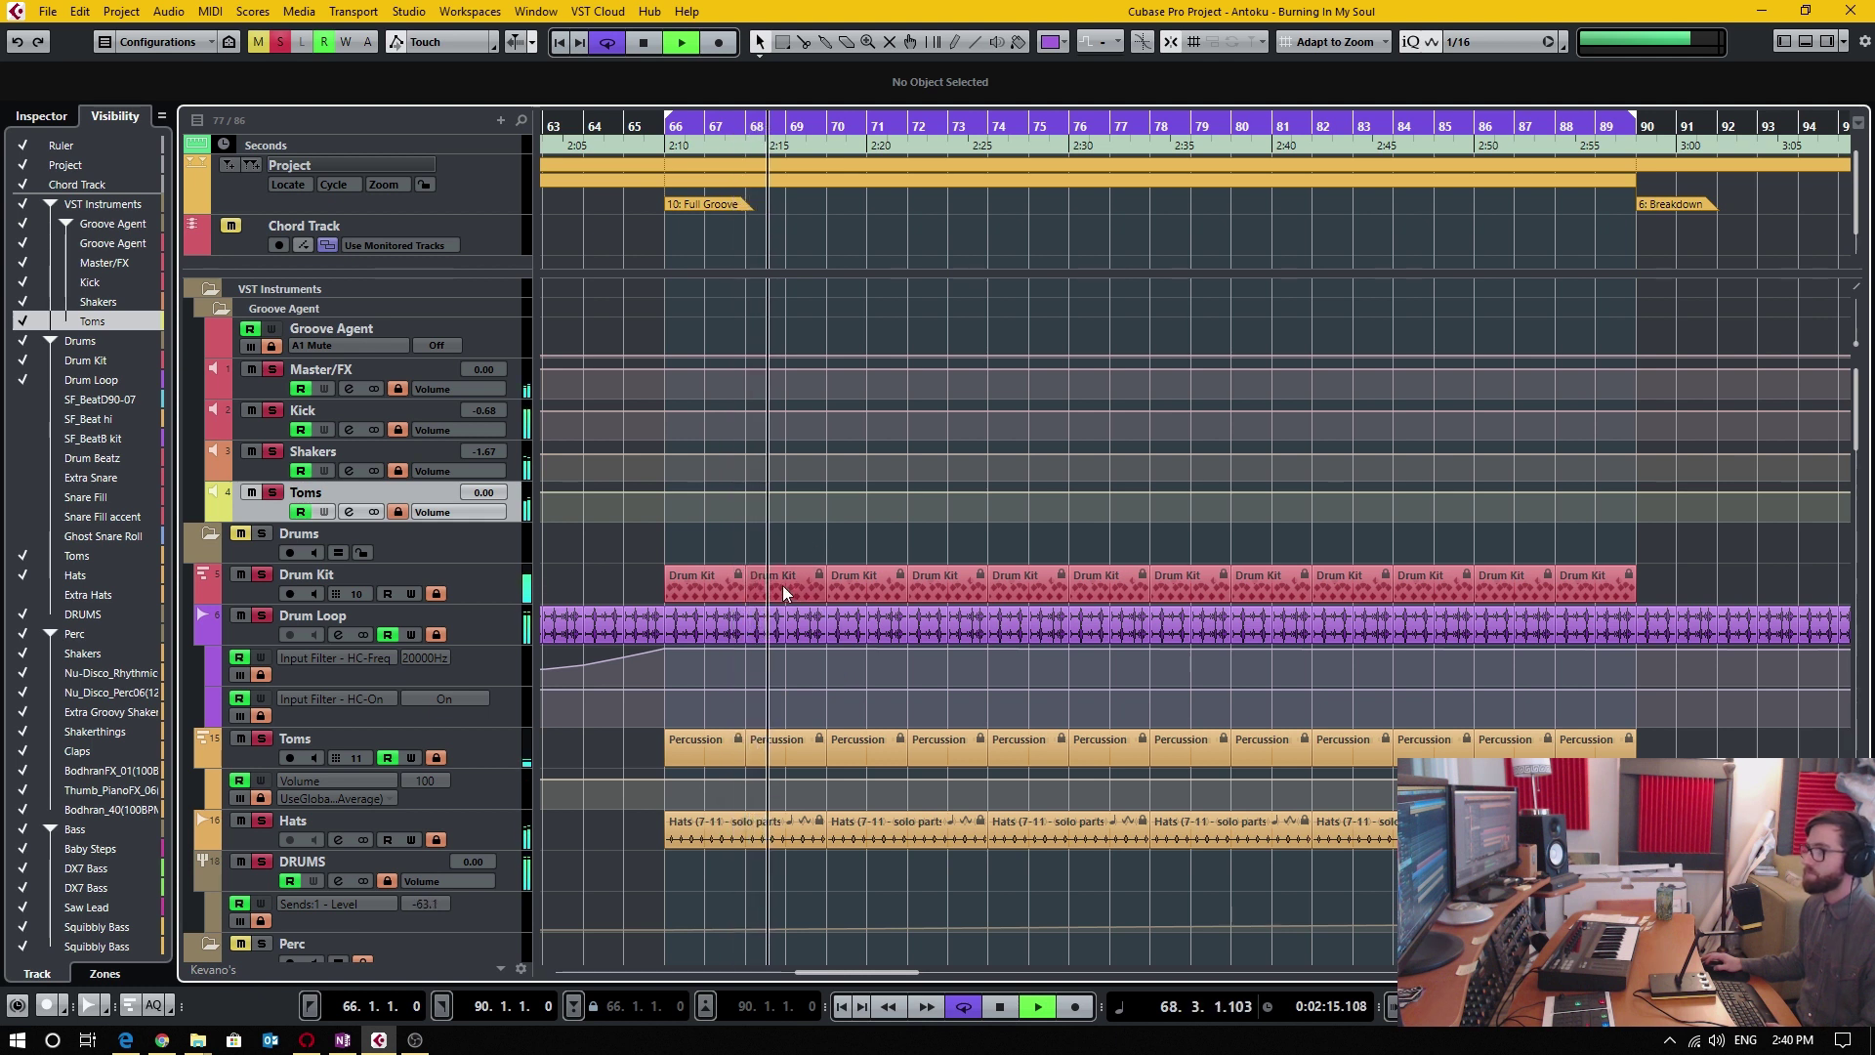
key(space)
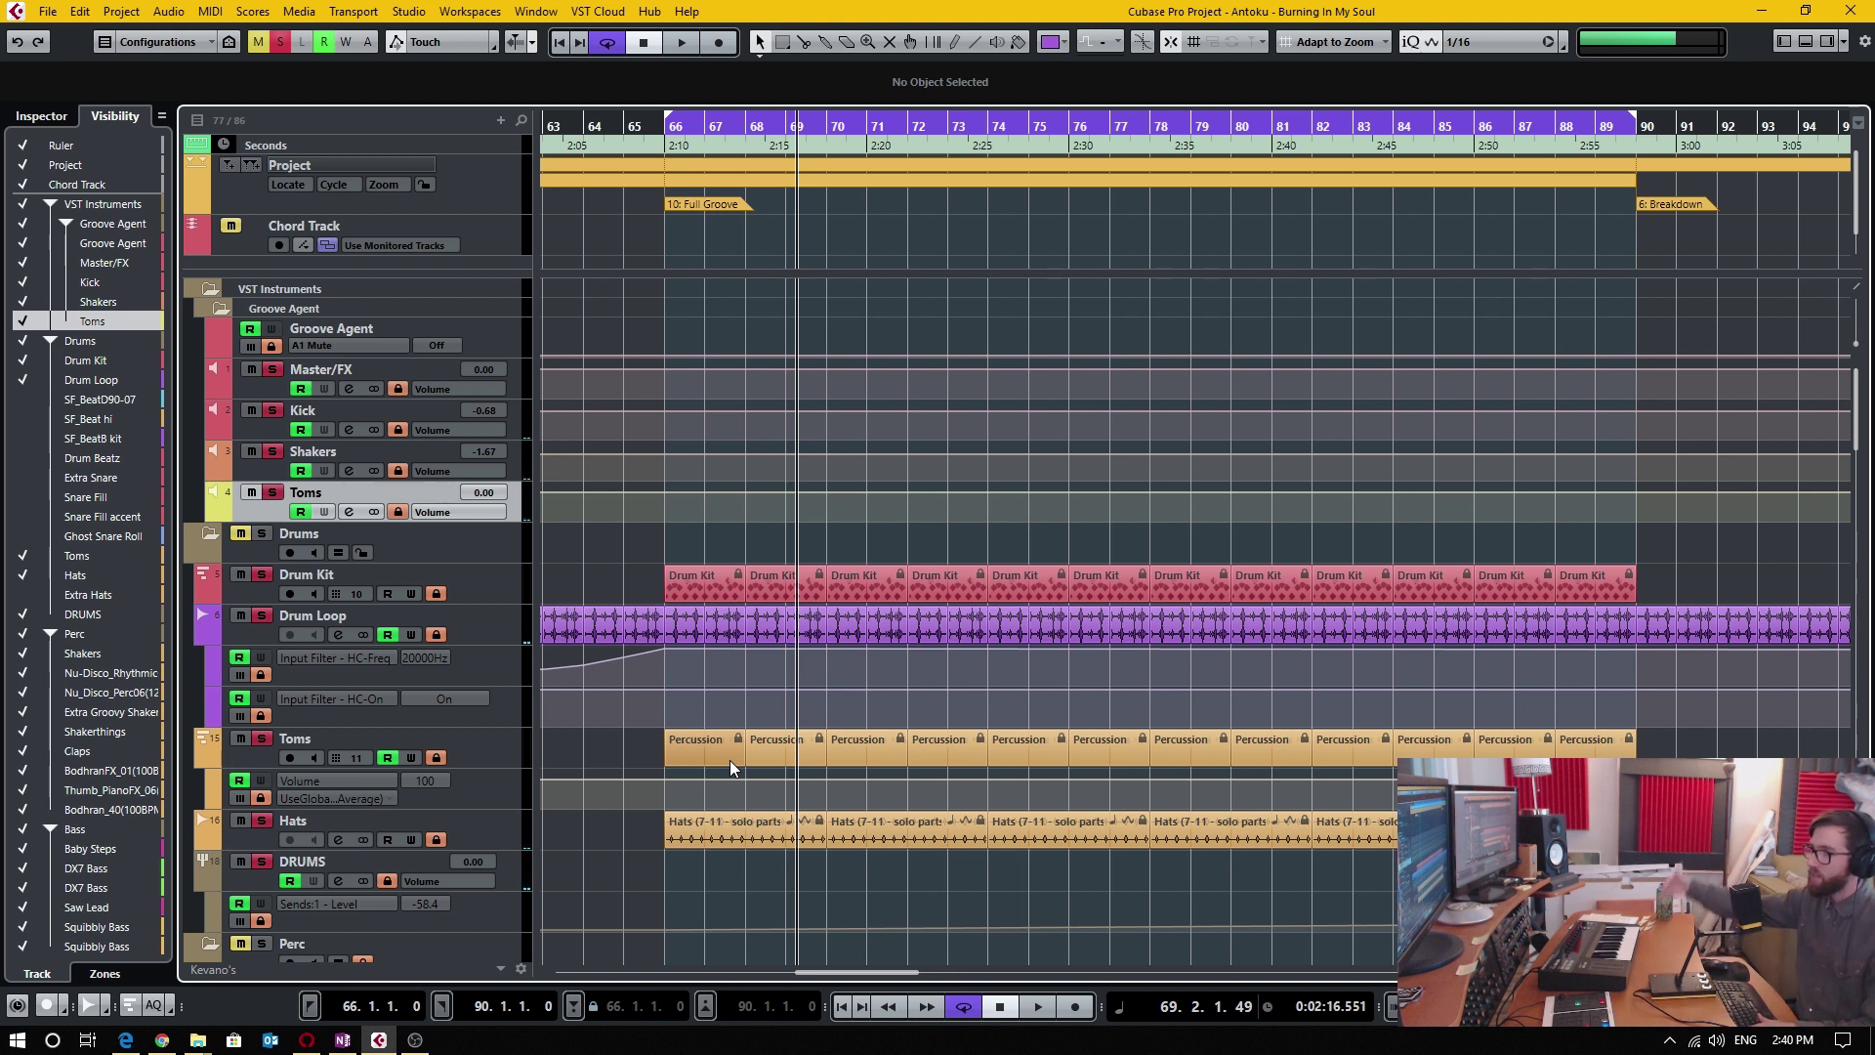
Select the Drum Kit track, check the master channel's inserts in the MixConsole, and return to the project.
click(493, 837)
click(474, 586)
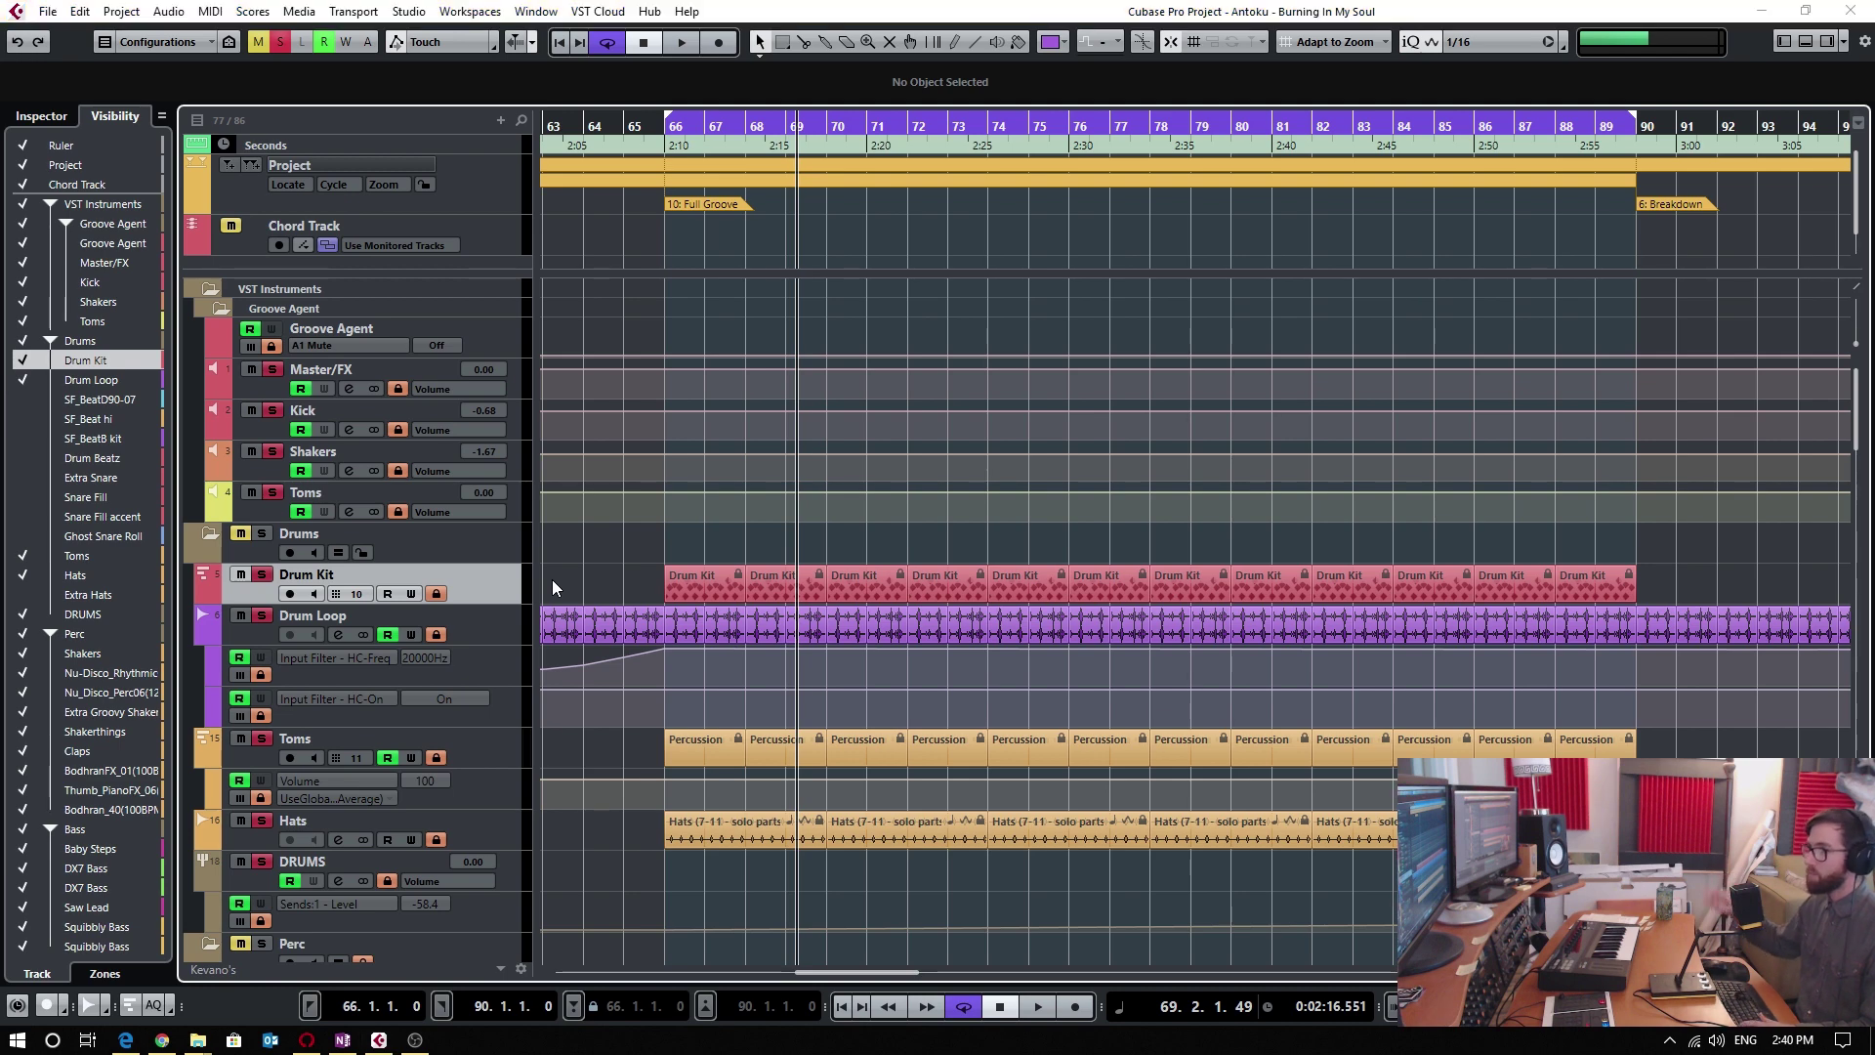
key(F3)
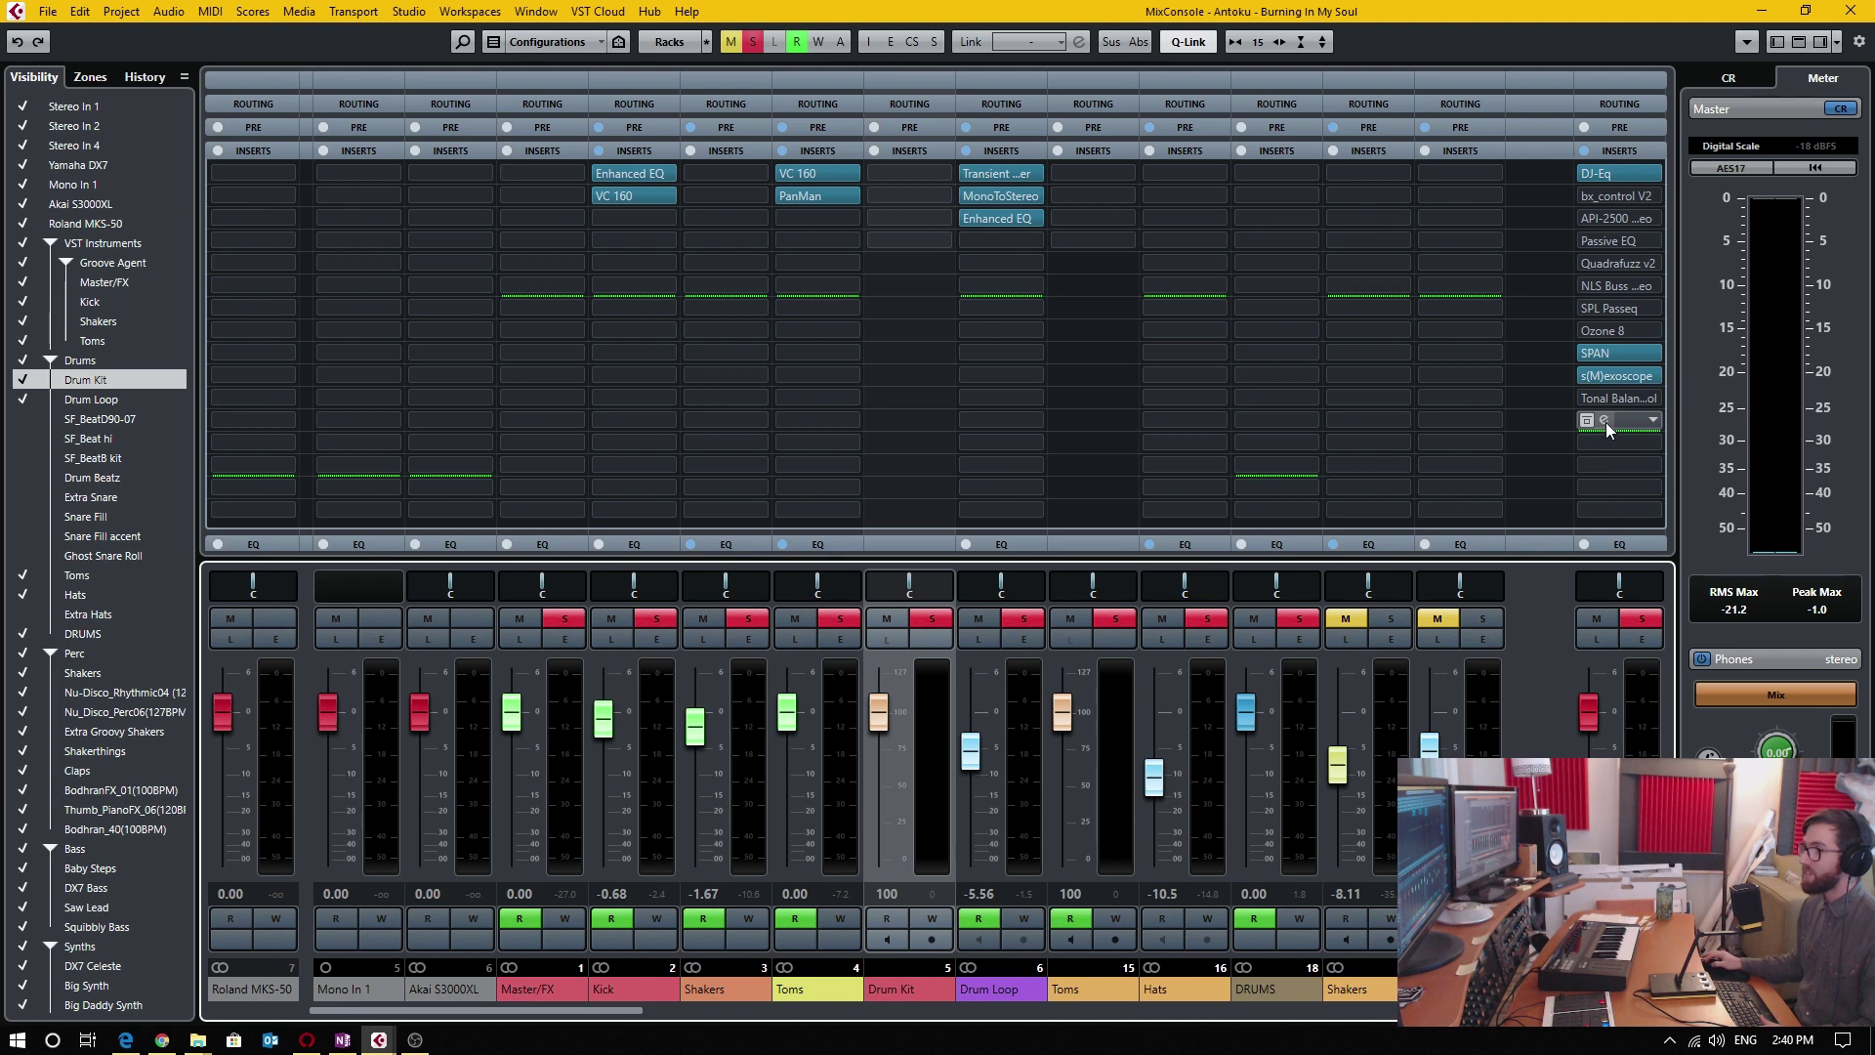
key(F3)
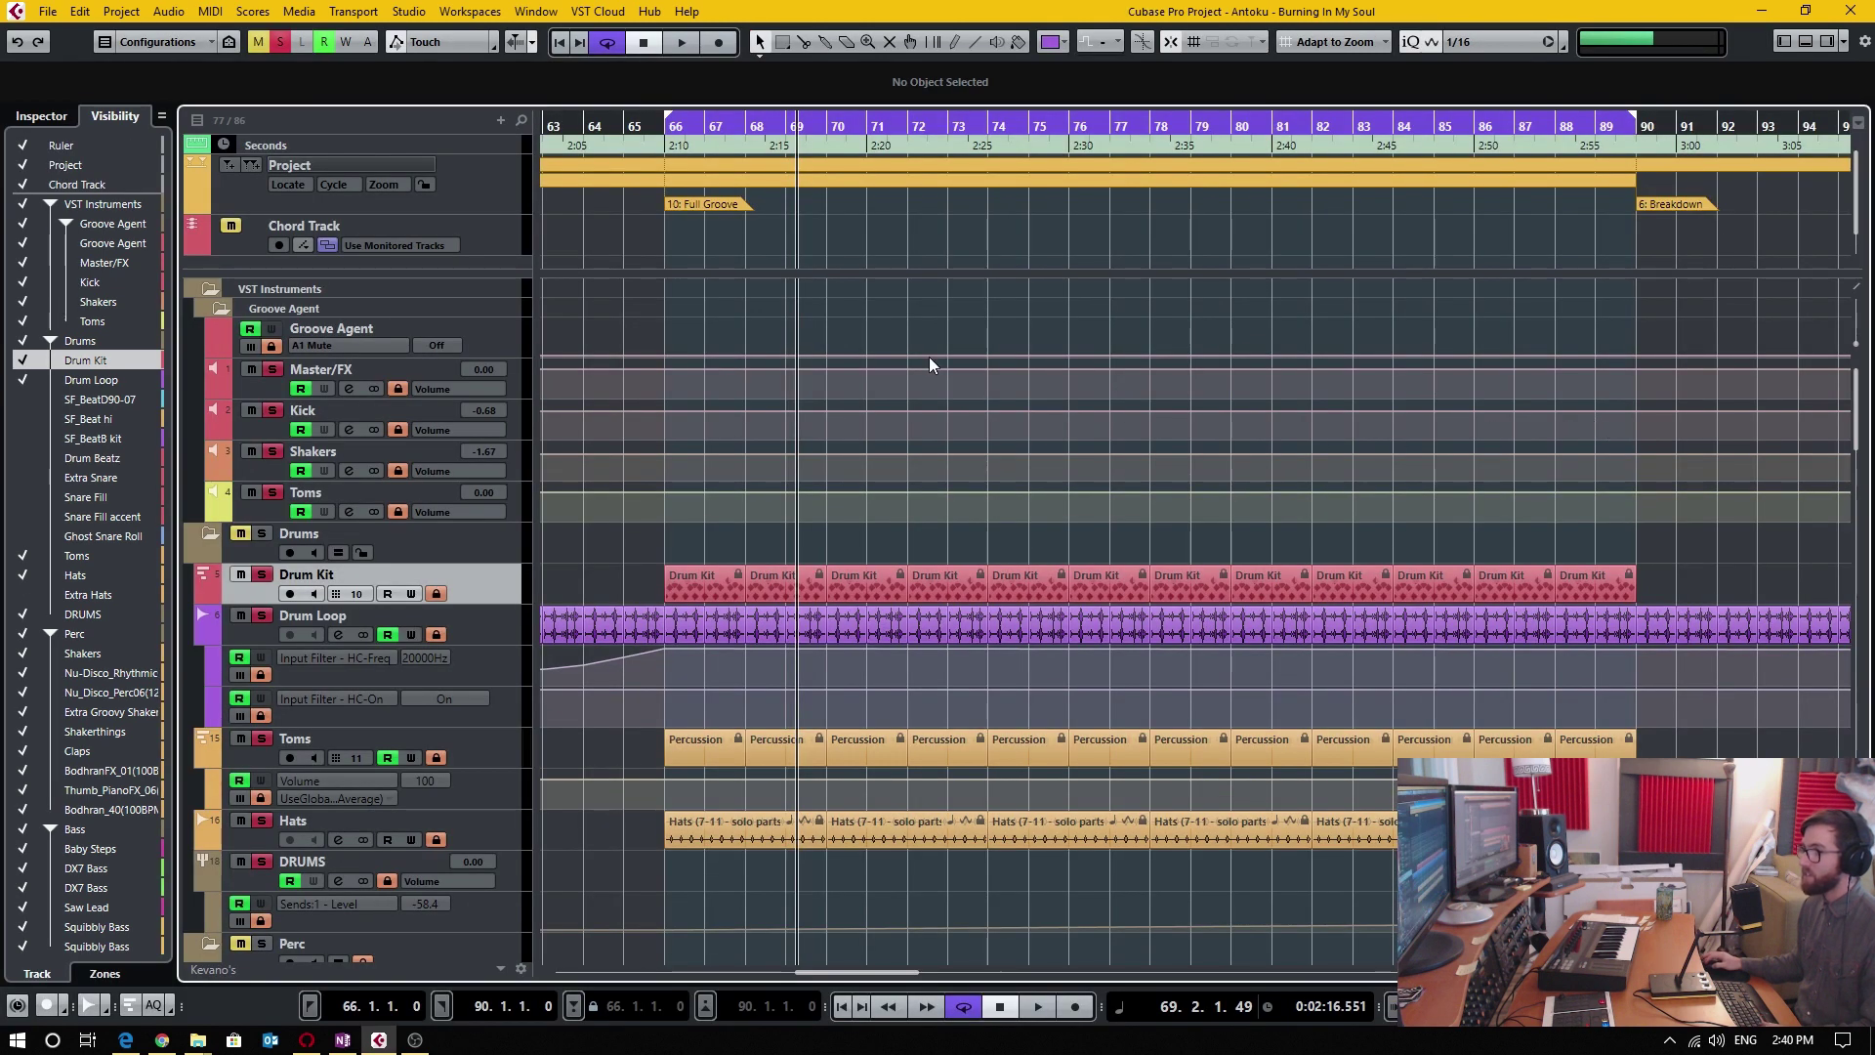
Play the soloed drums briefly from bar 68 and check the master channel's inserts in the MixConsole again.
click(750, 144)
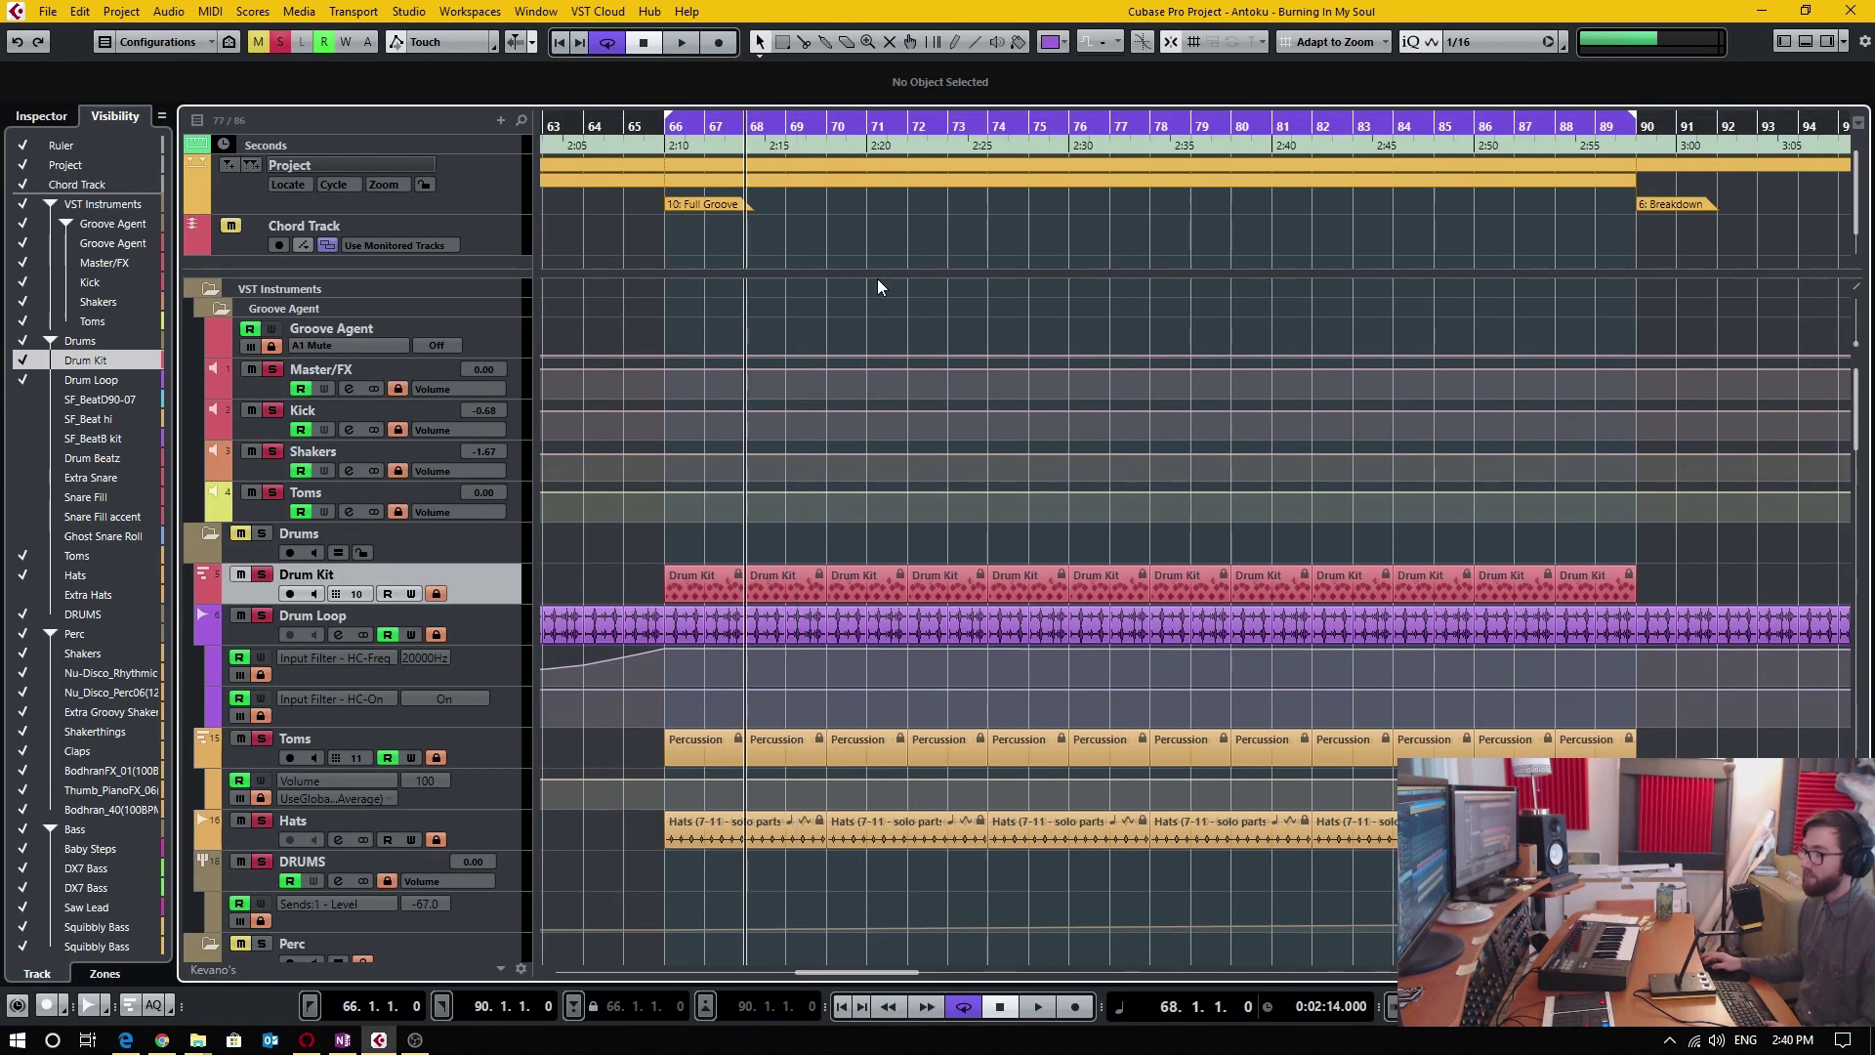
key(space)
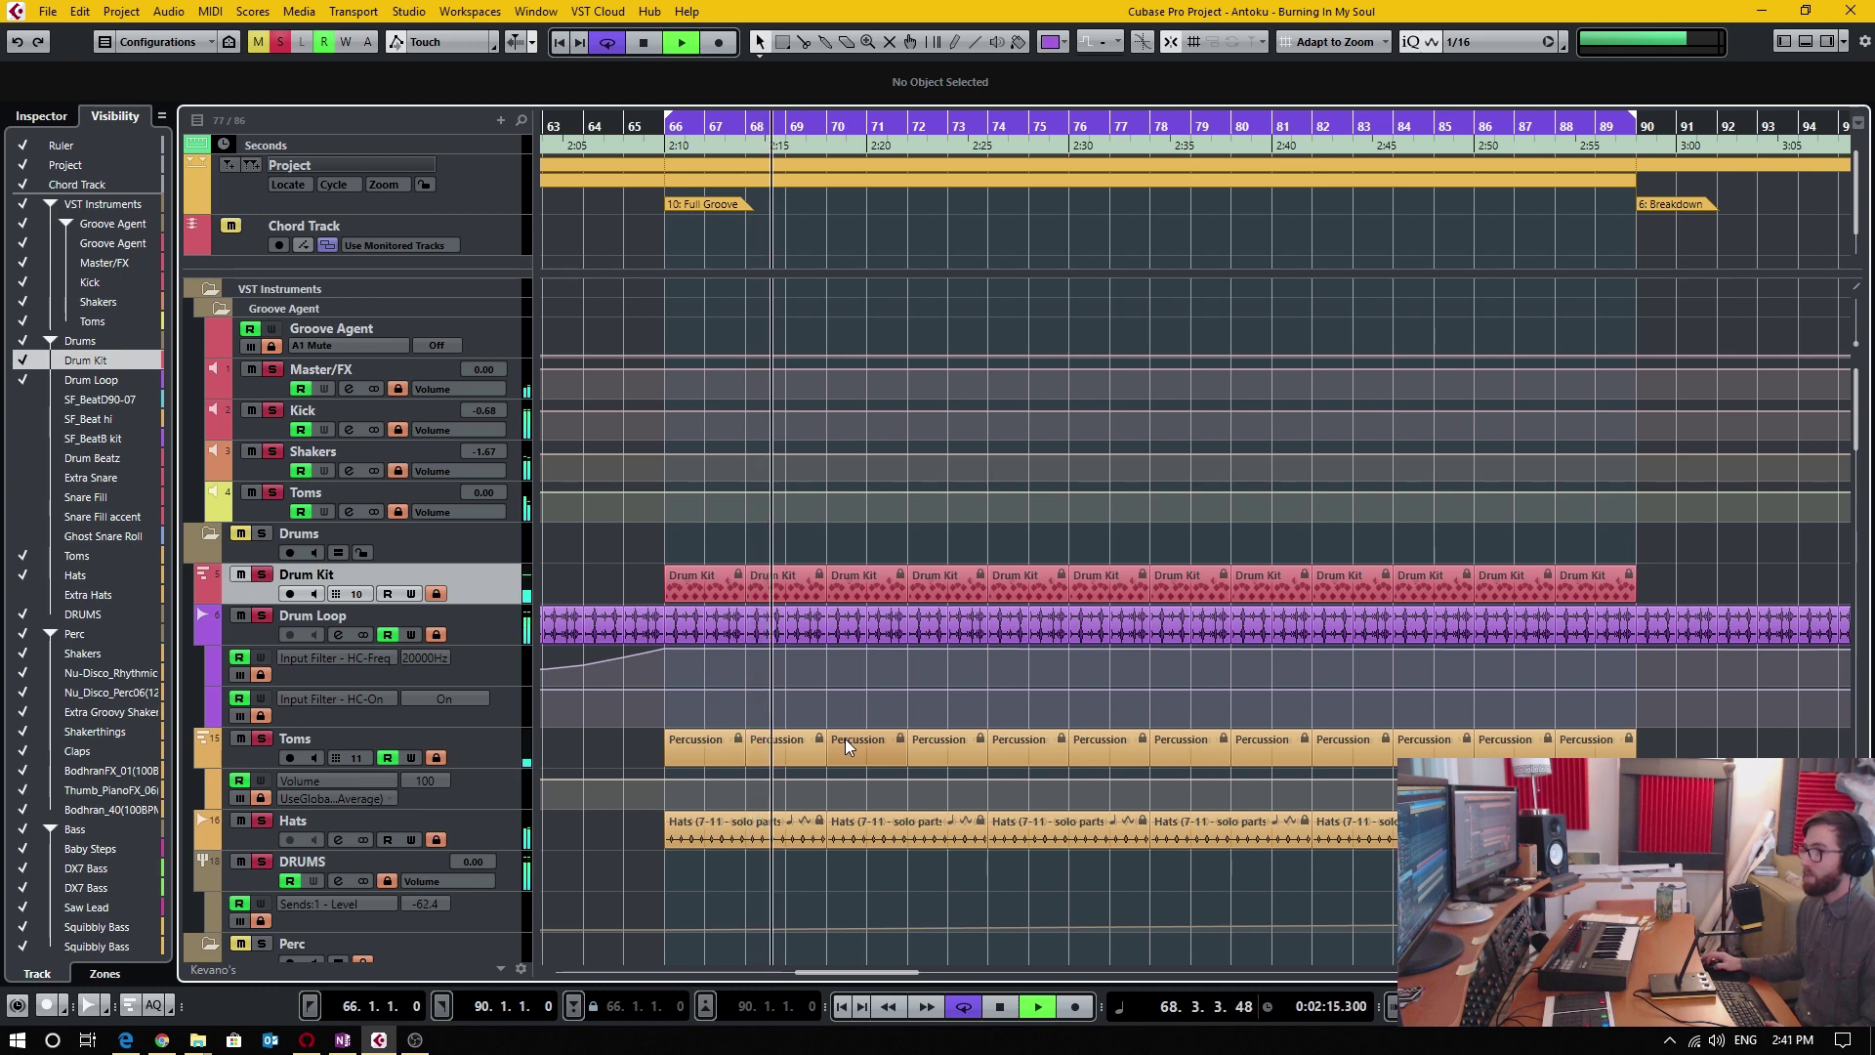
key(space)
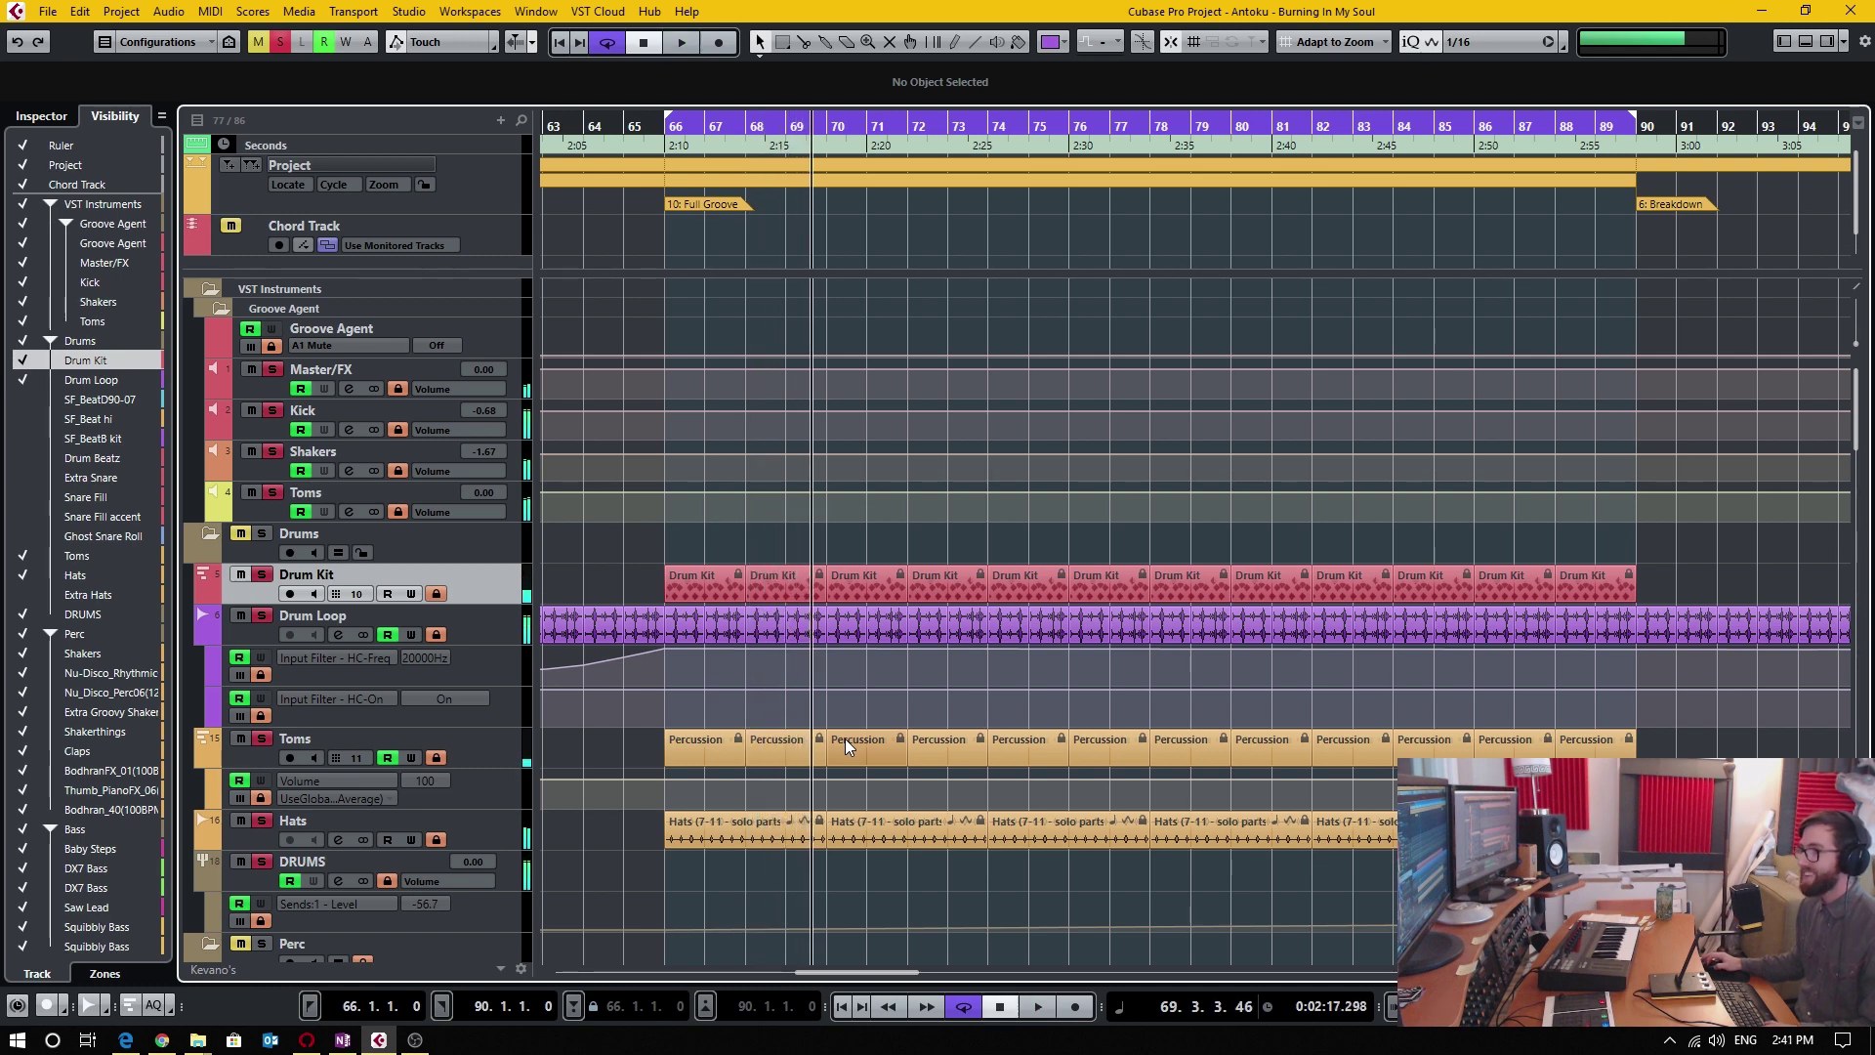
key(F3)
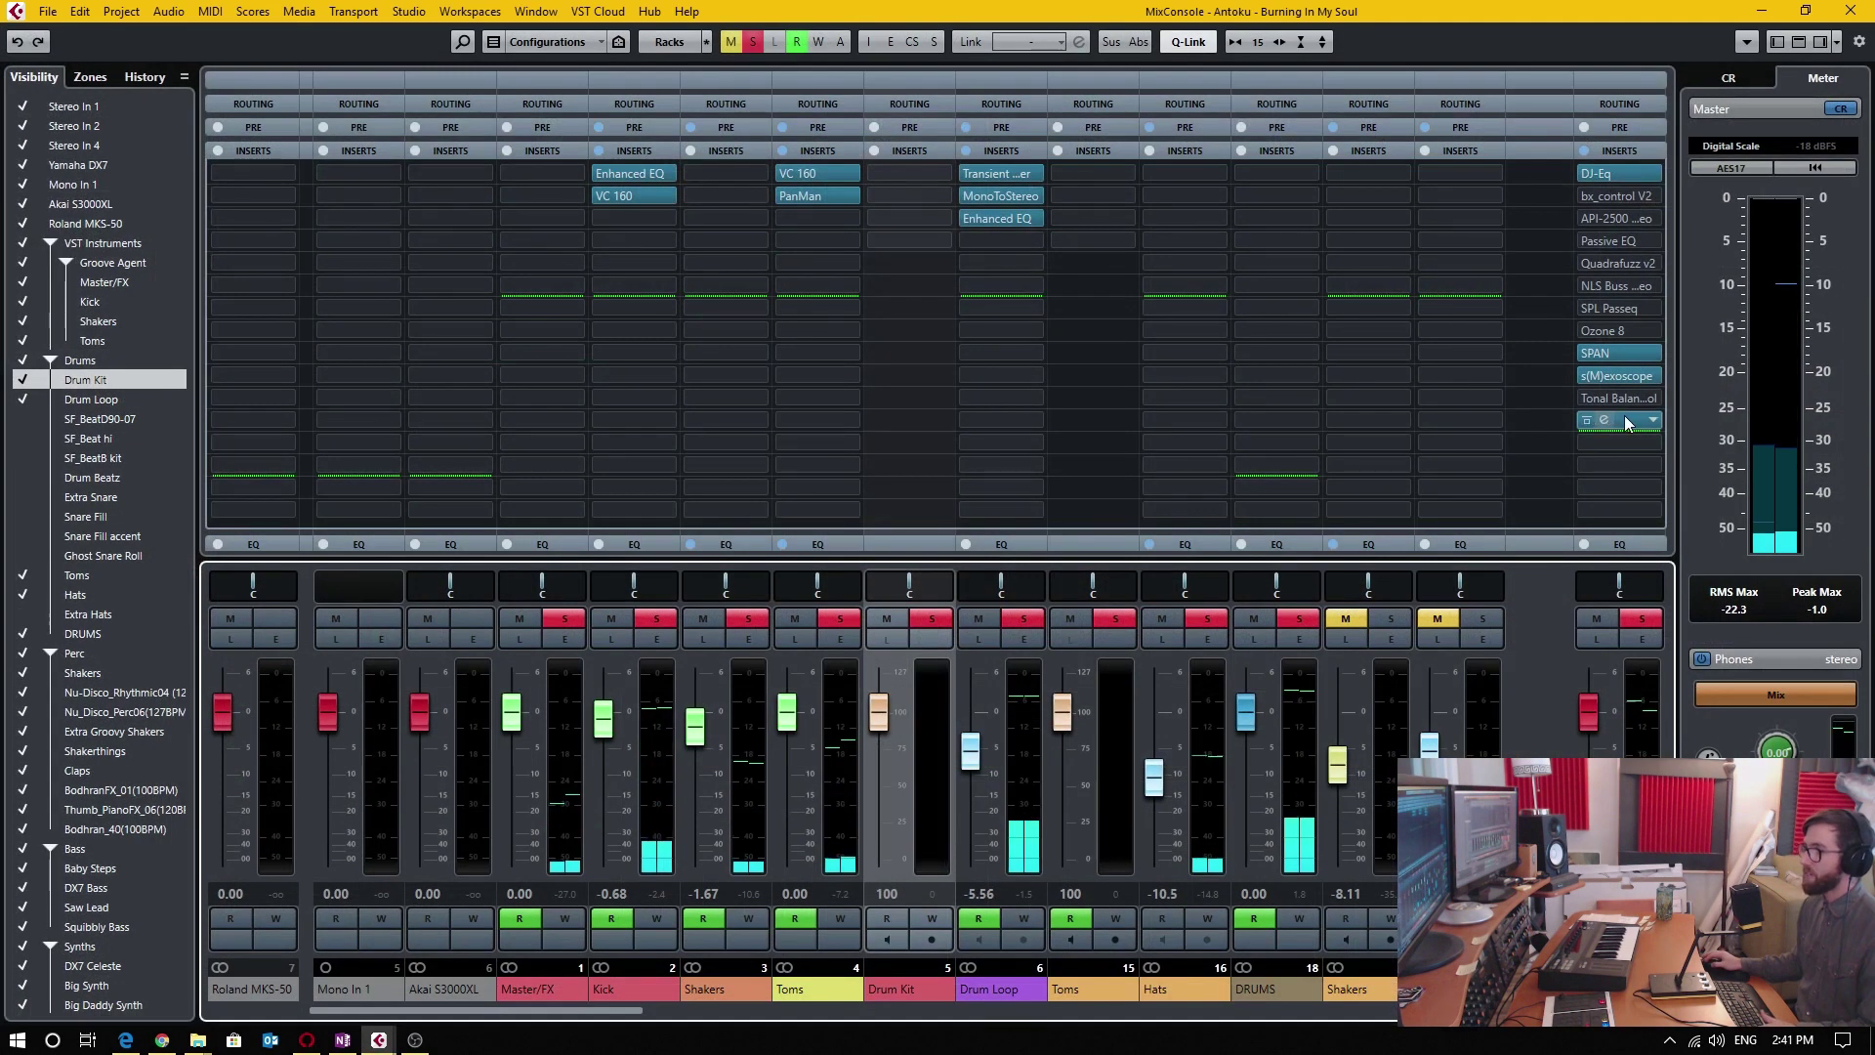
key(F3)
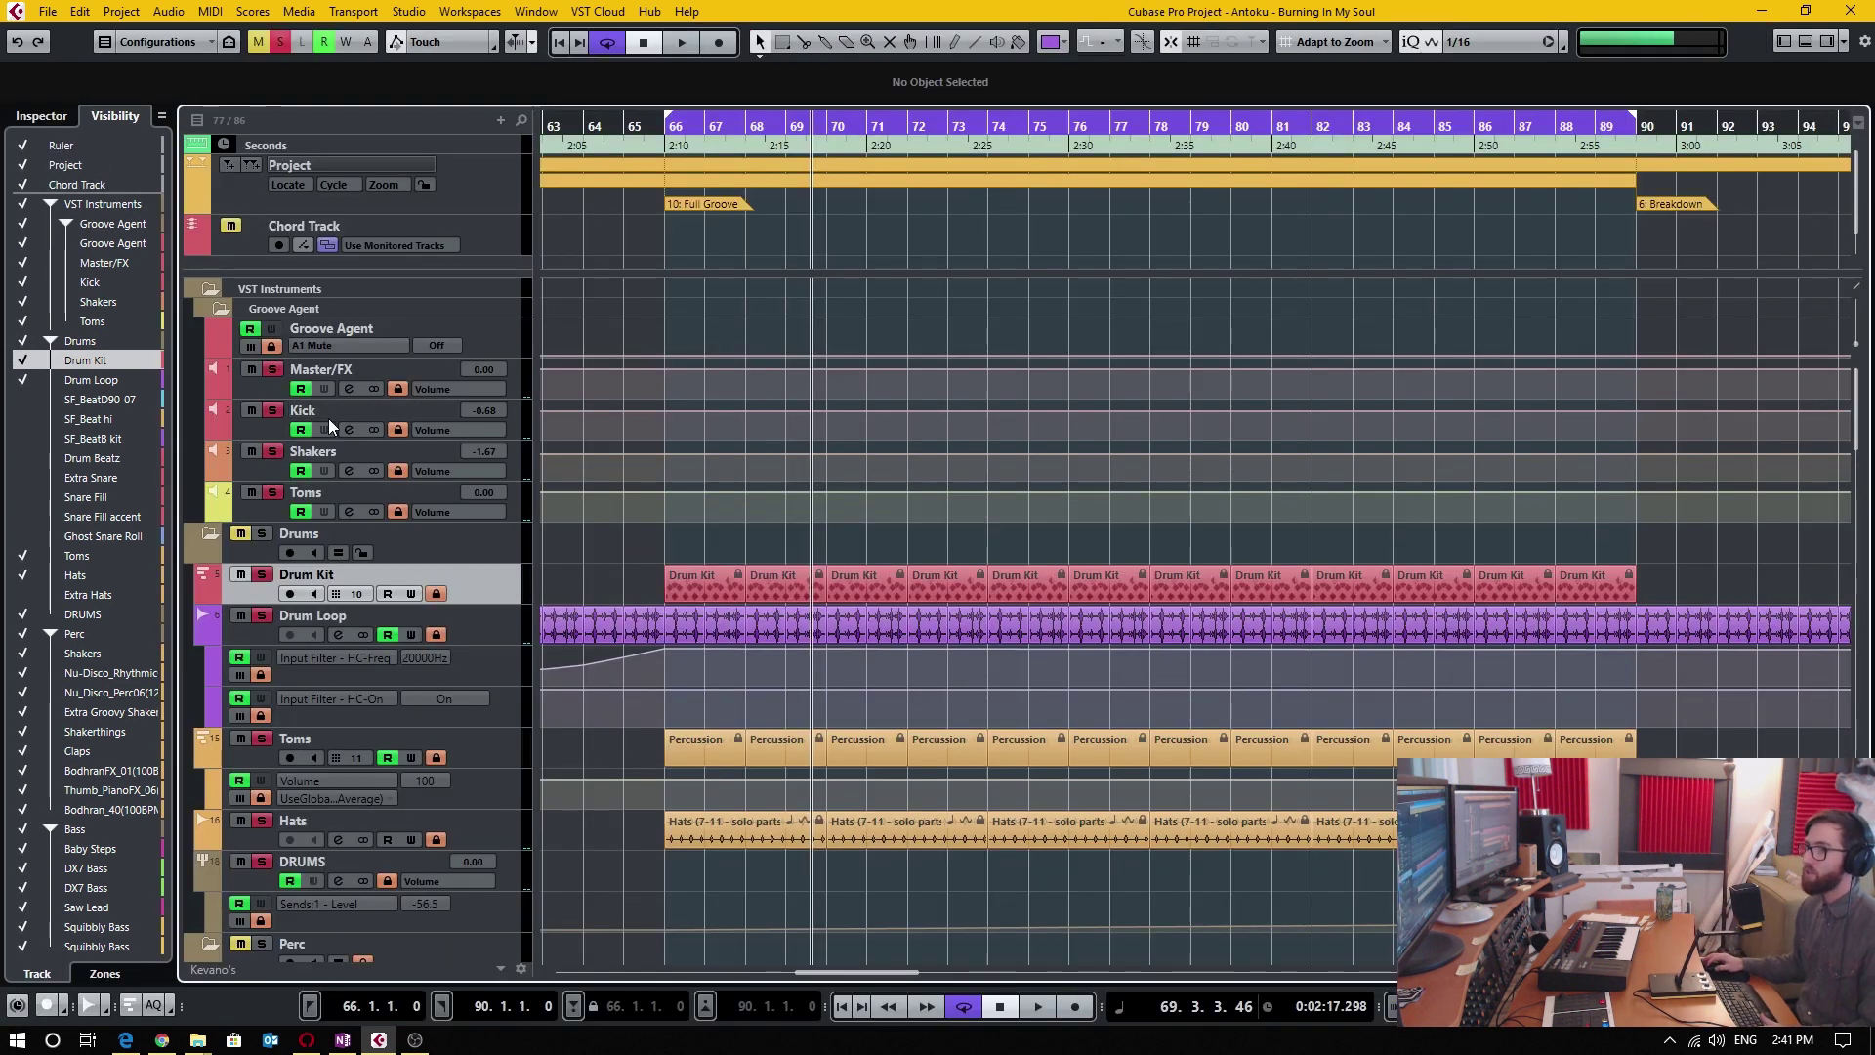
Select the DRUMS group track, return the cursor to bar 68, and open the Export Audio Mixdown dialog.
click(508, 873)
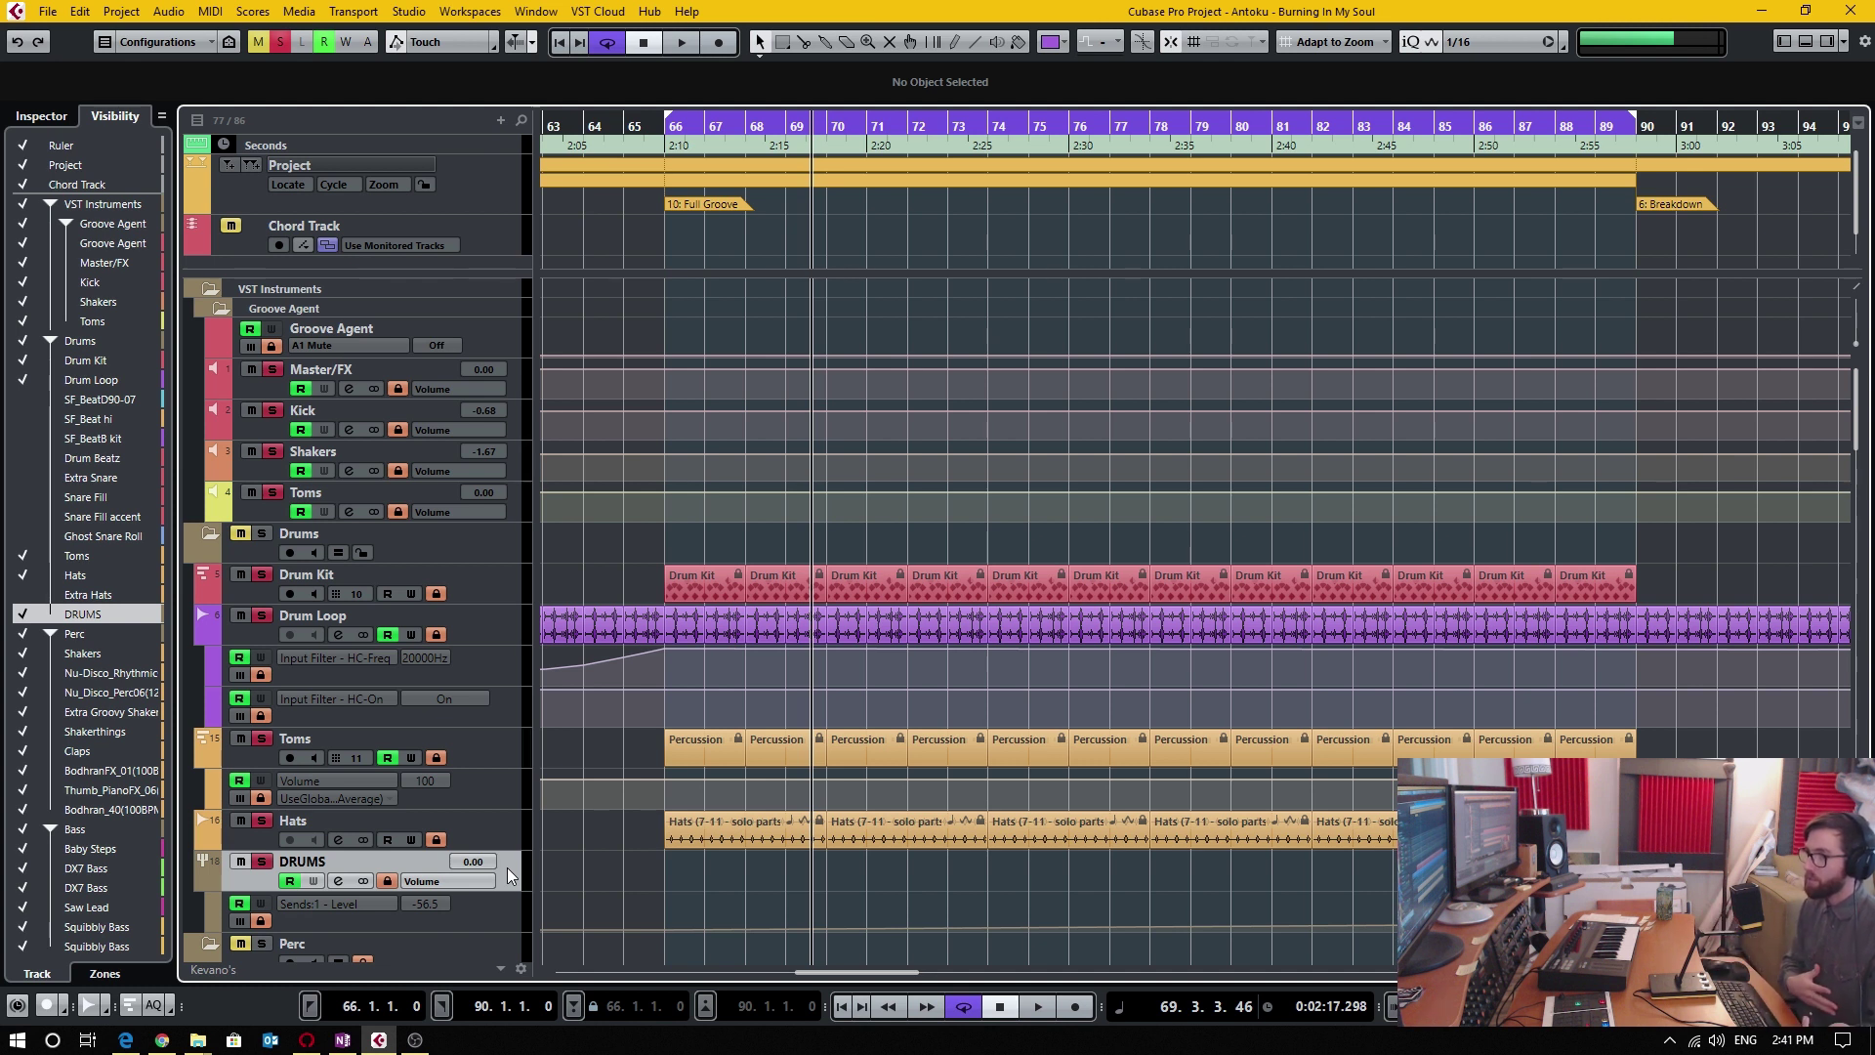
key(b)
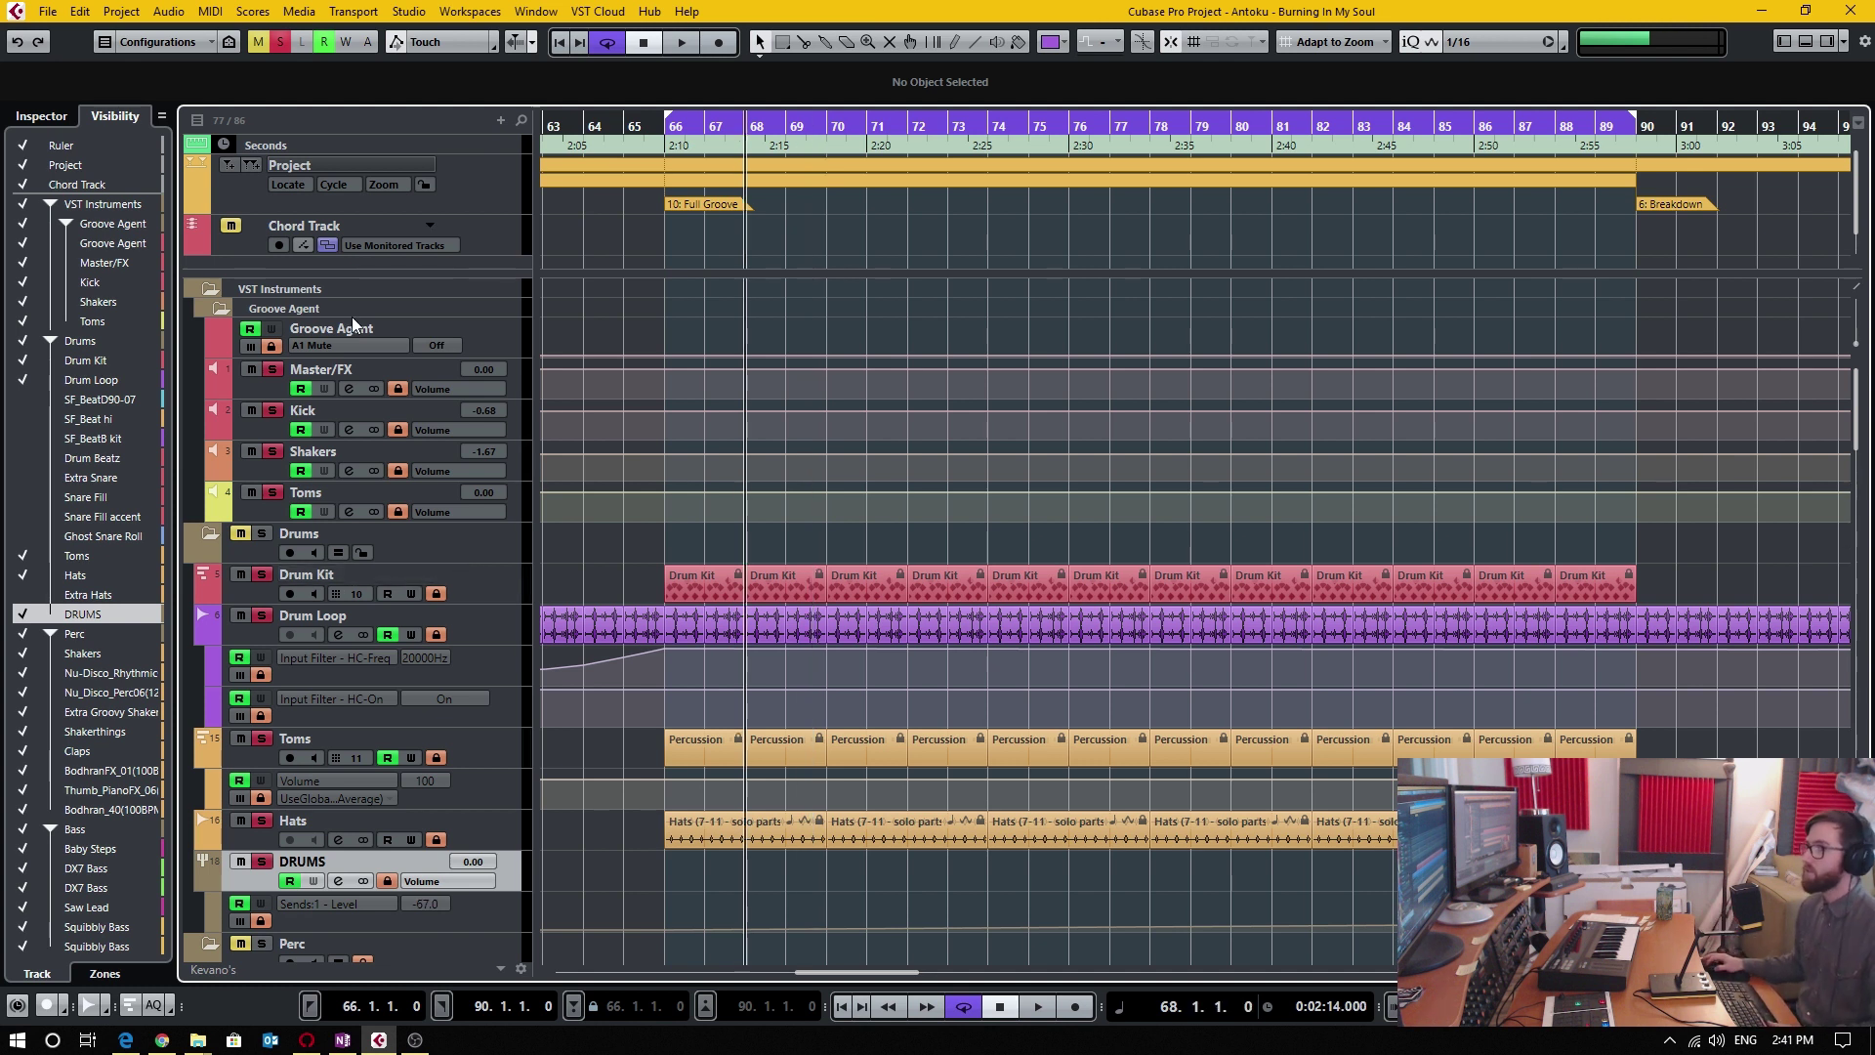
click(49, 13)
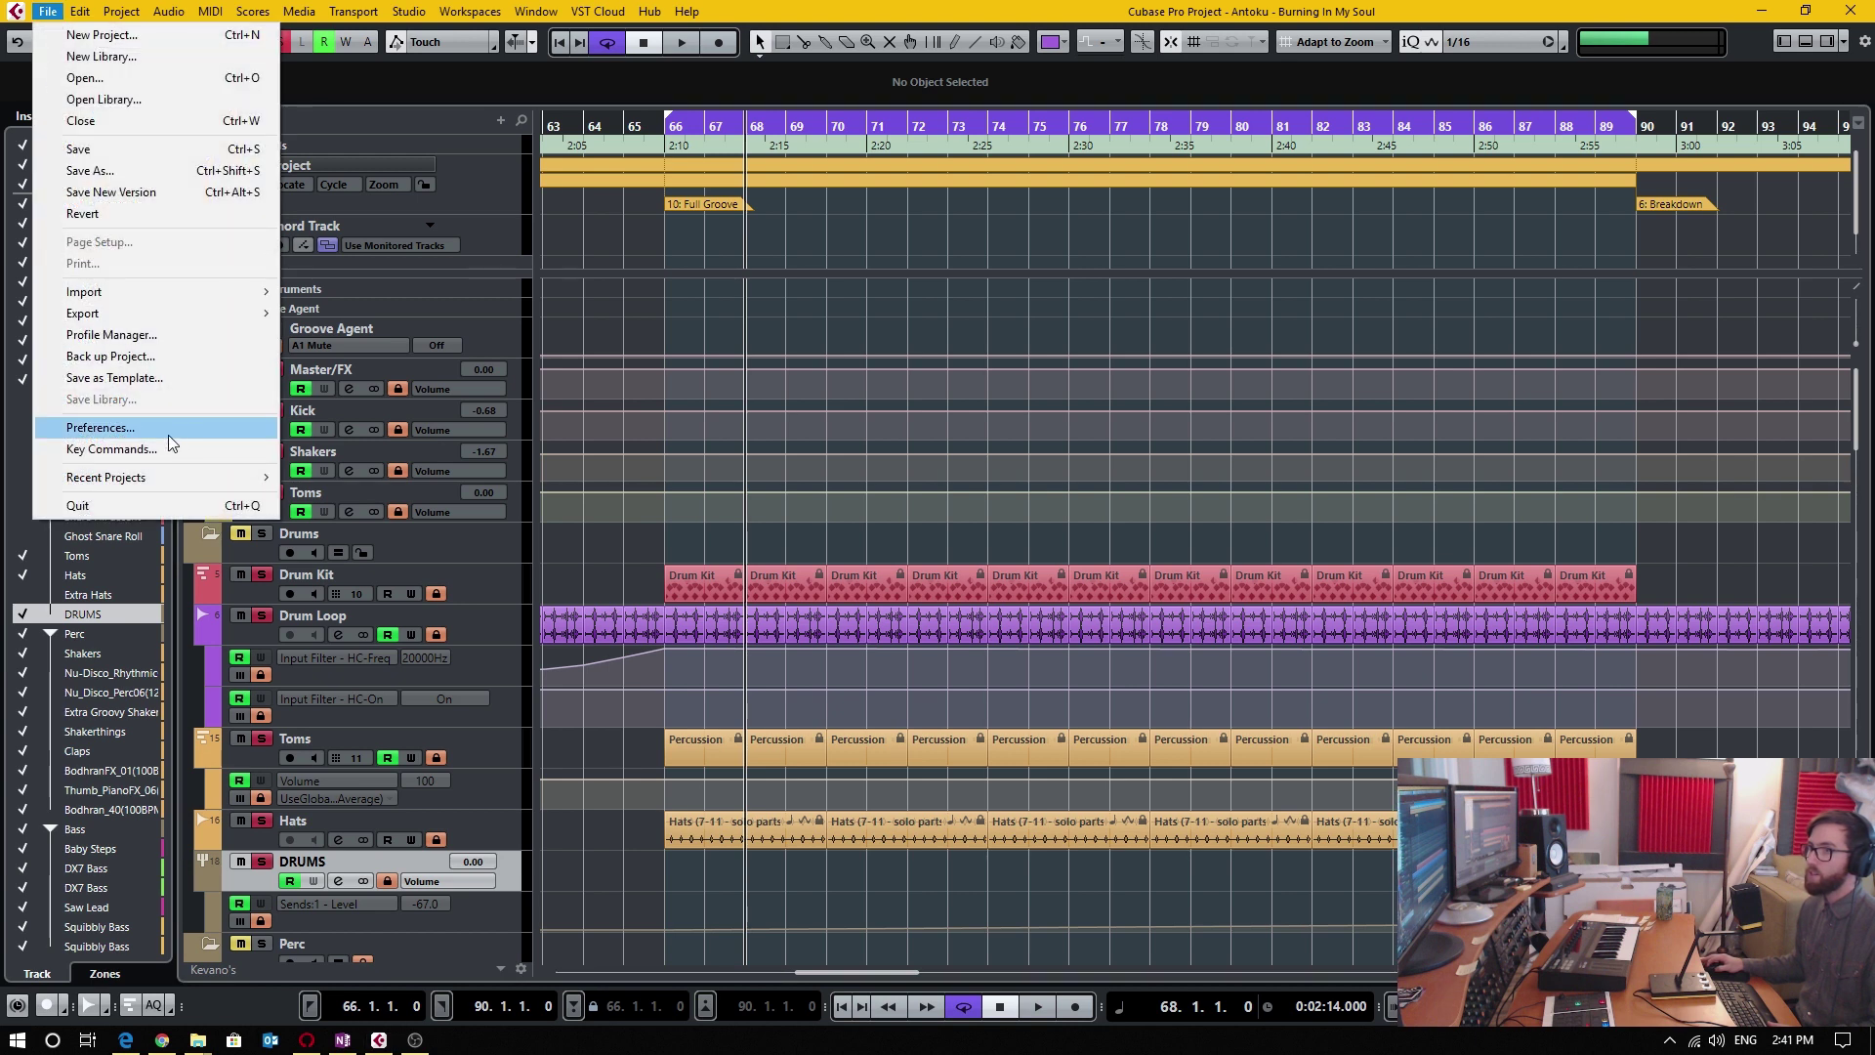
mouse_move(191, 310)
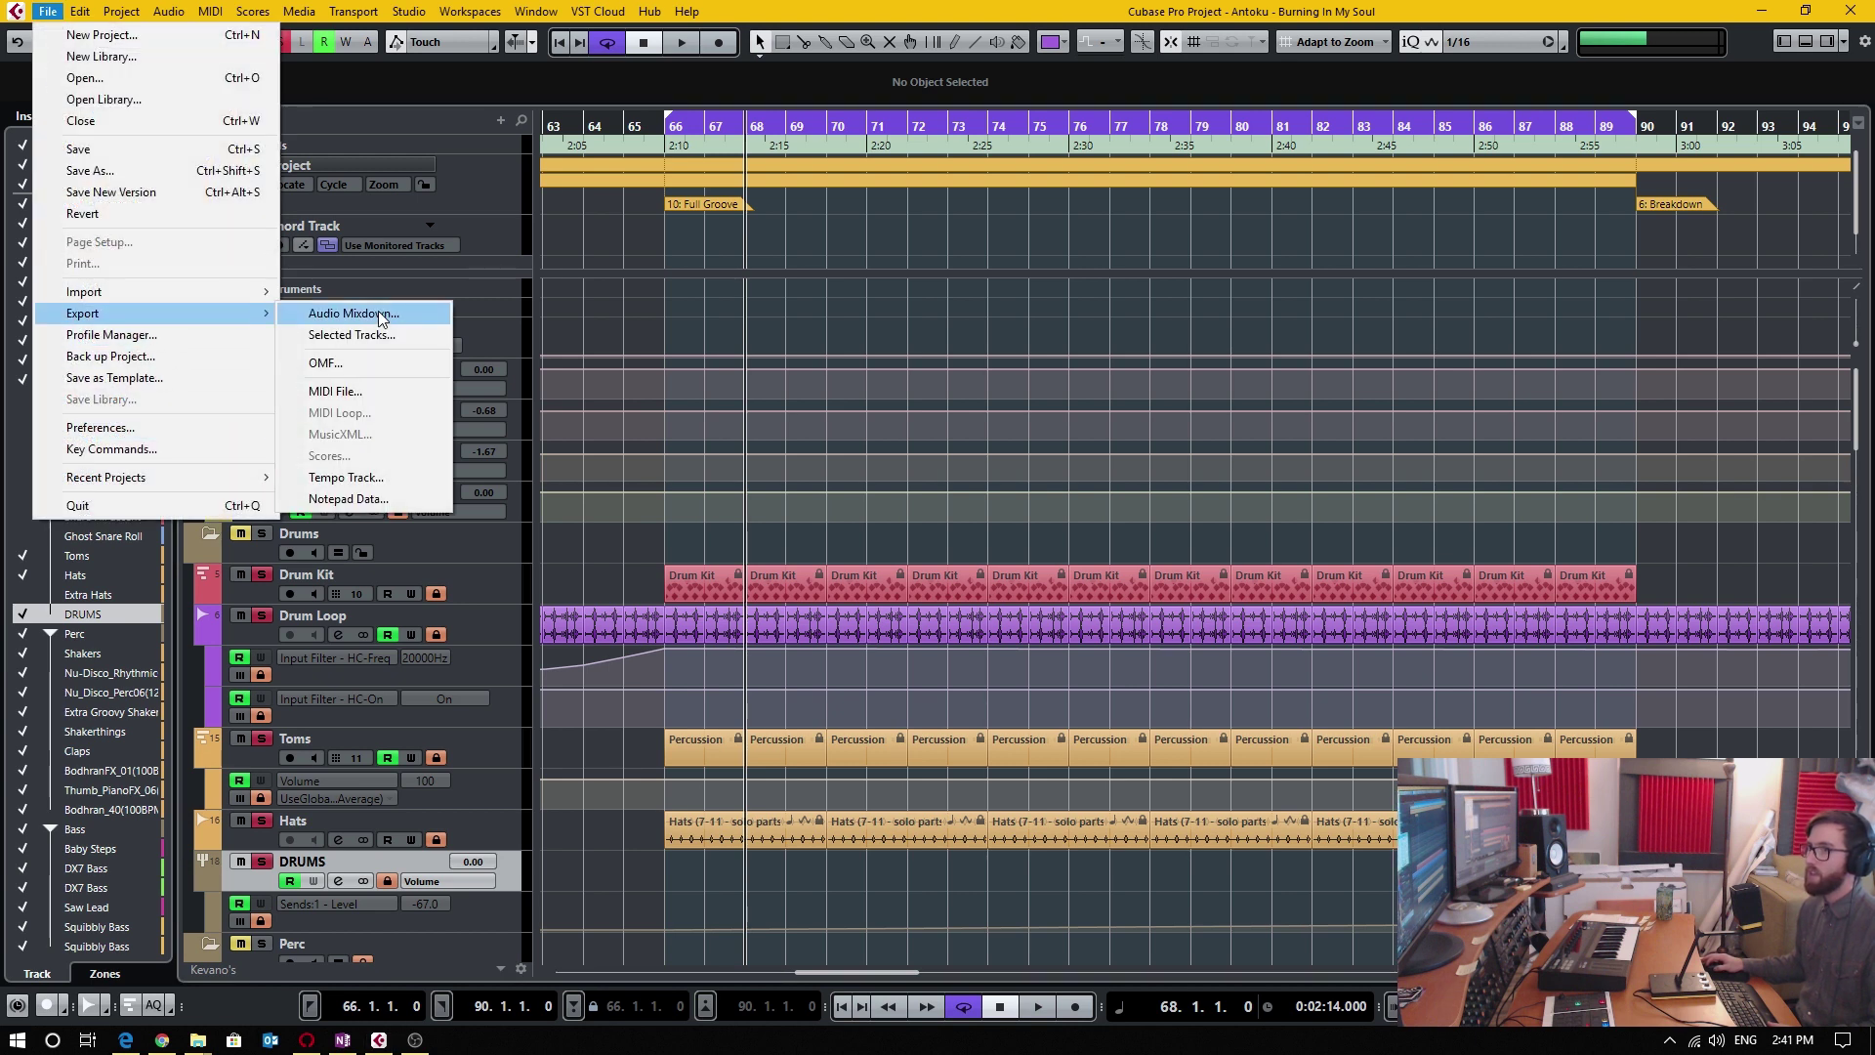
click(378, 311)
Choose SF_BeatB kit as the single channel to export, with Channel Batch Export off.
scroll(482, 281, down, 6)
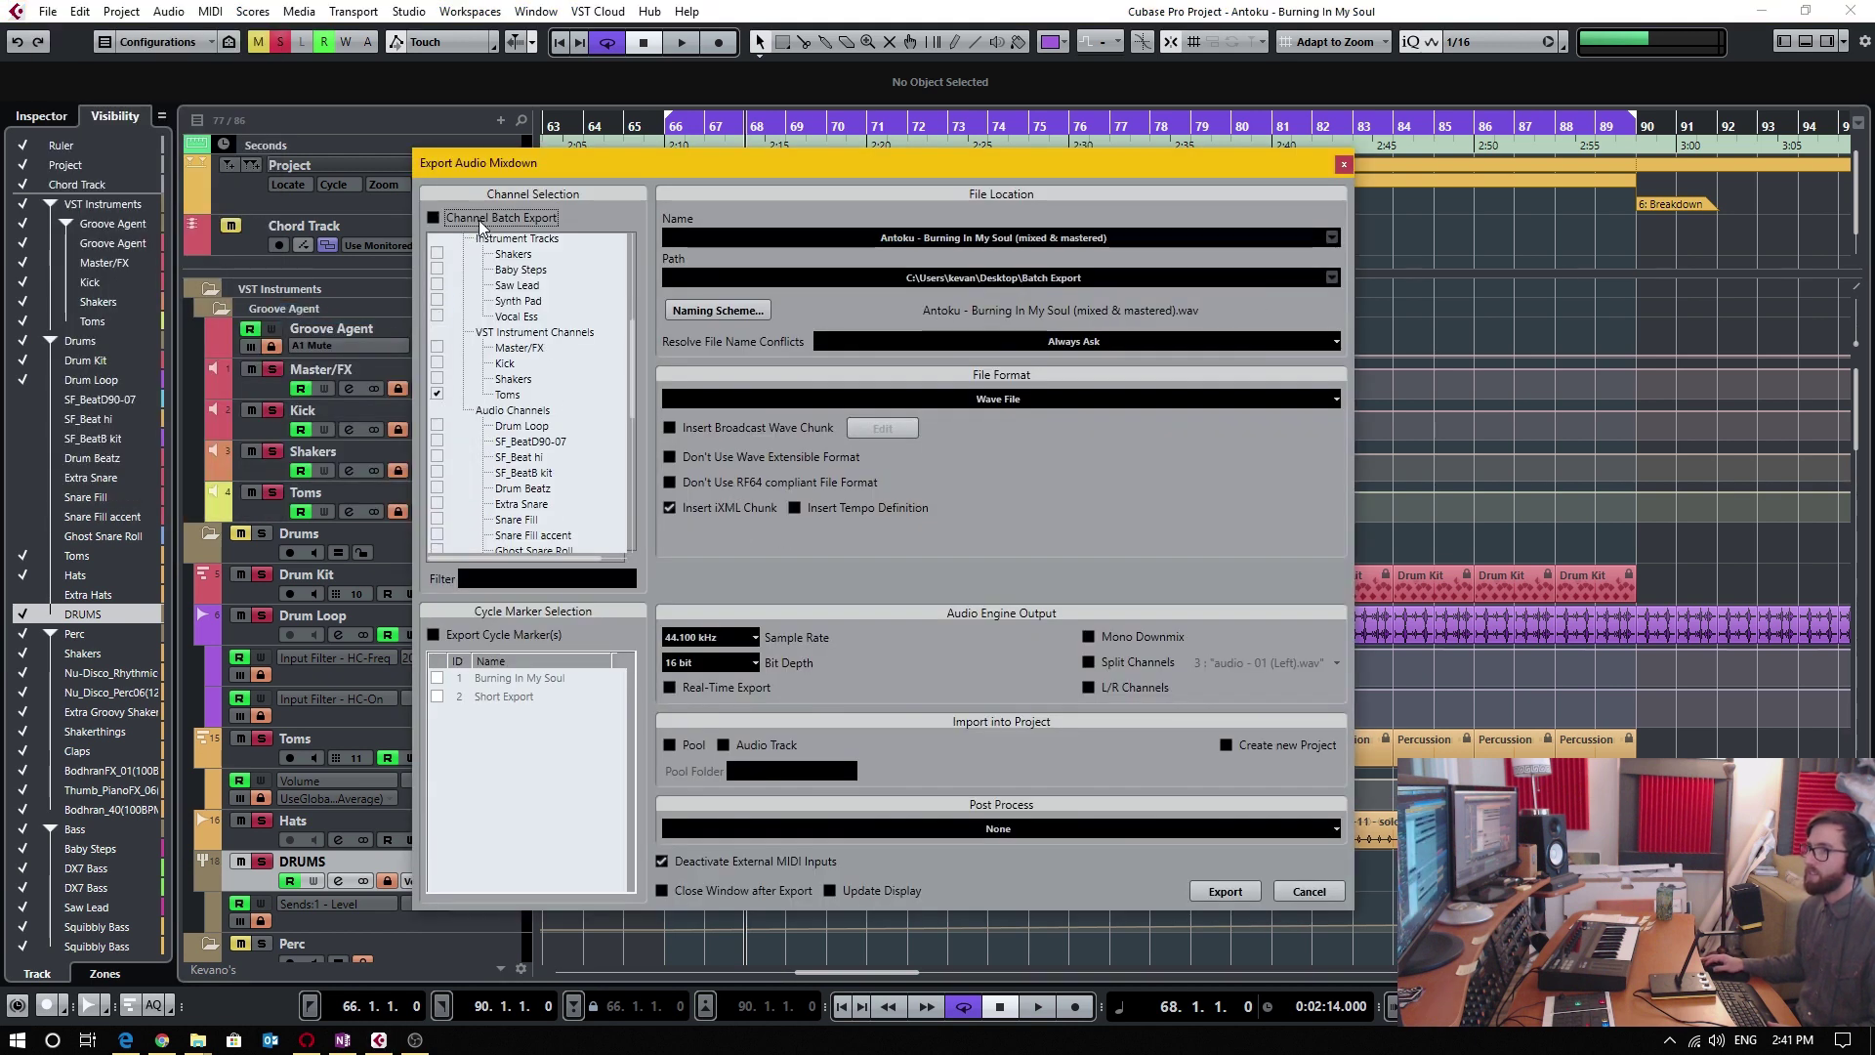
click(491, 222)
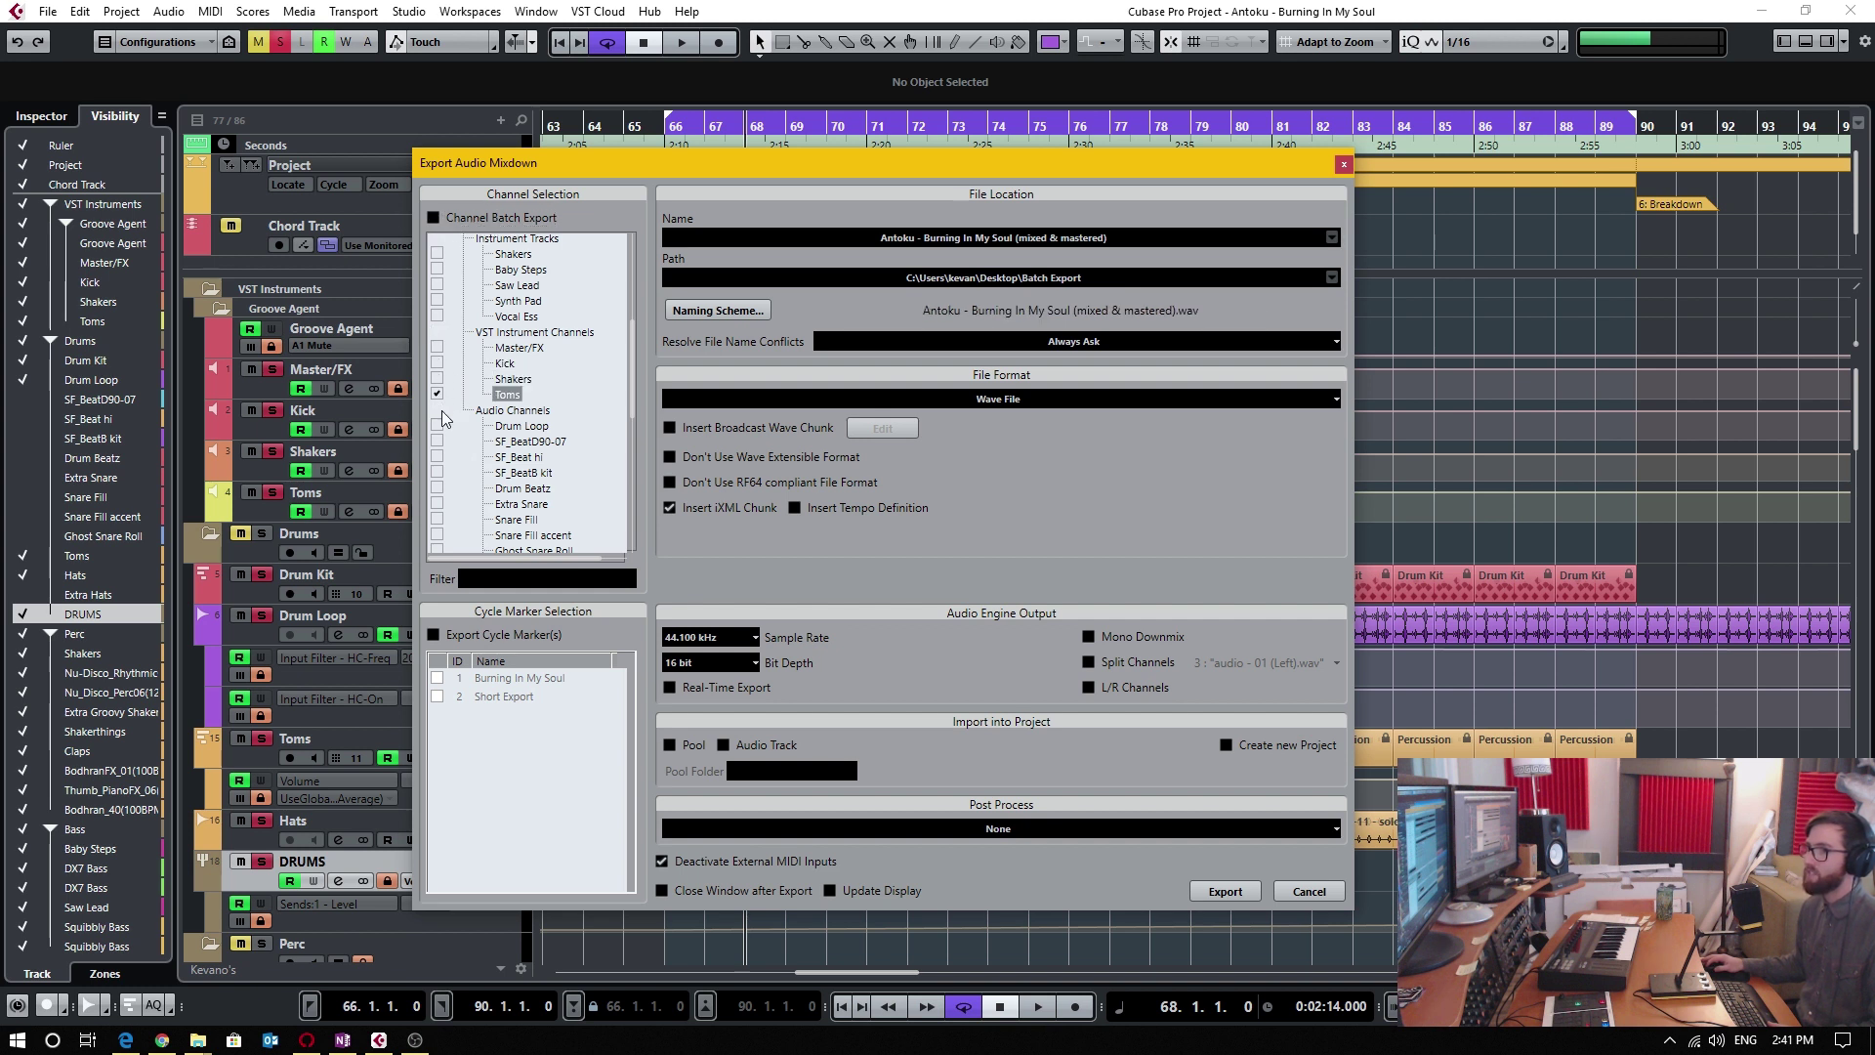
click(436, 472)
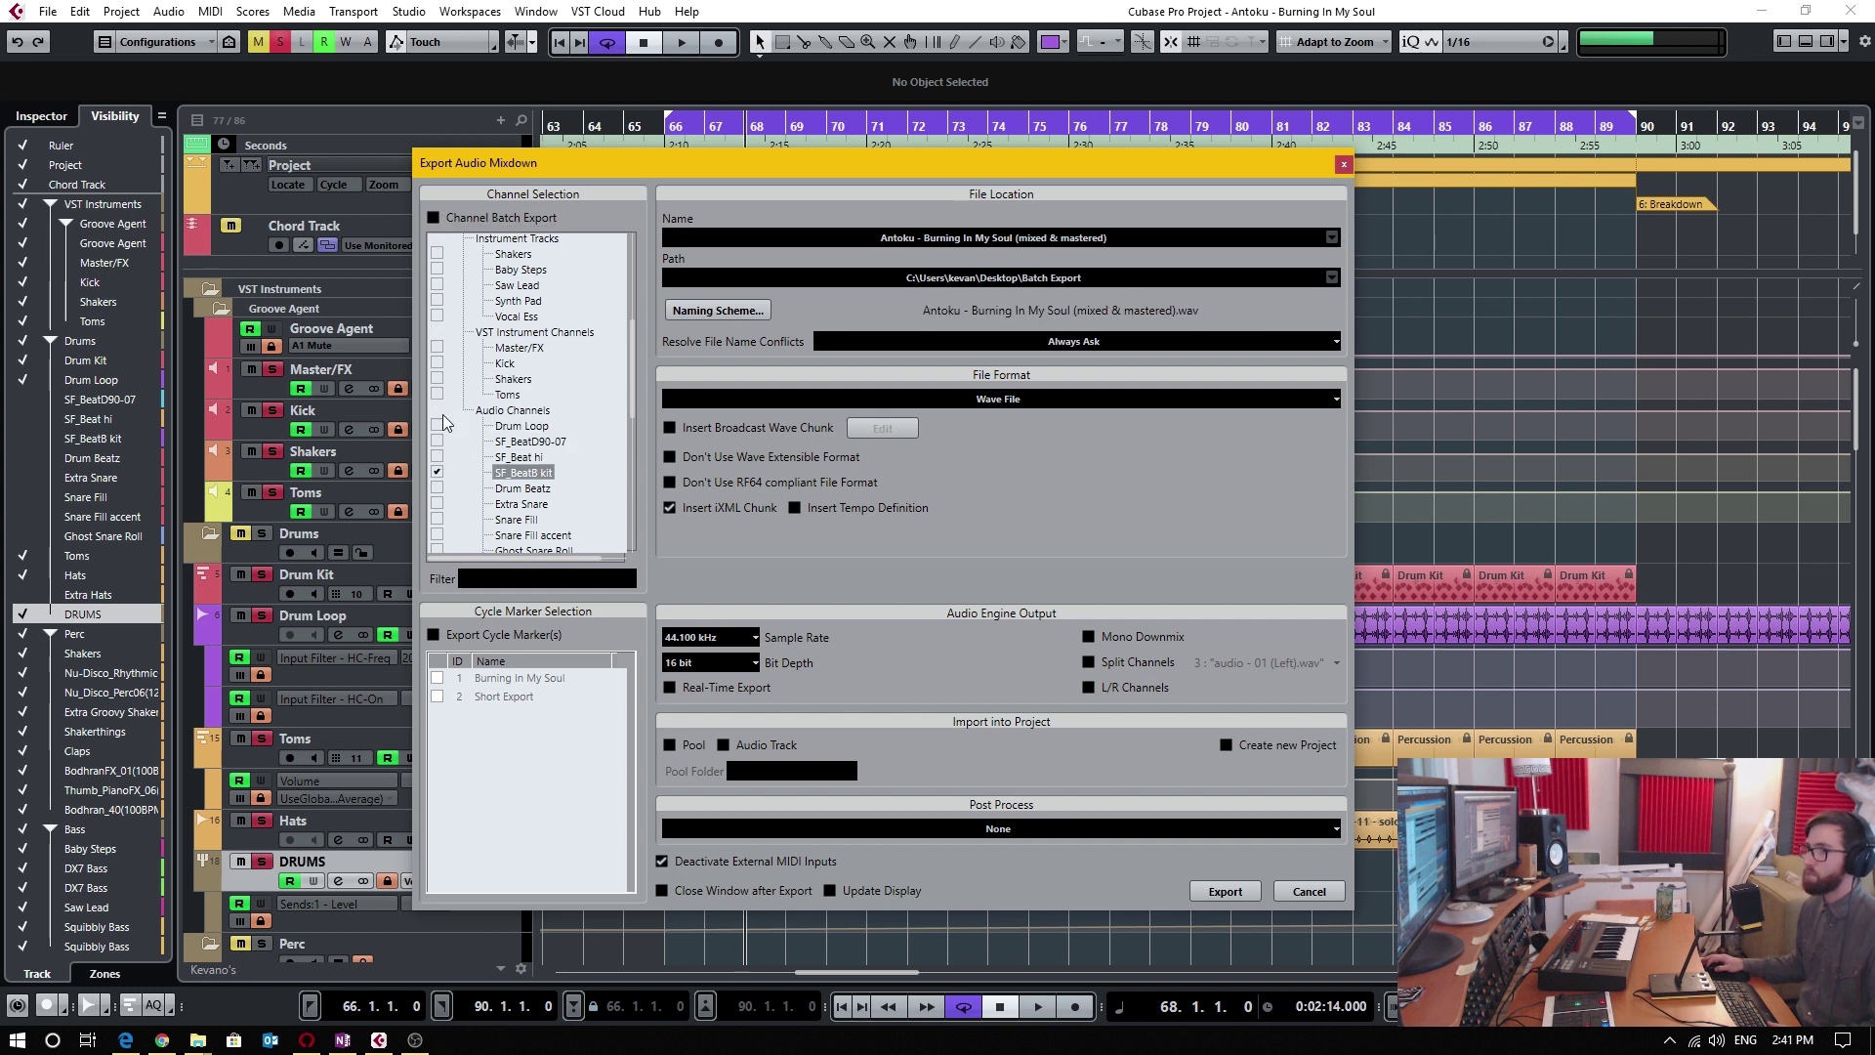
Enable Channel Batch Export and review which group, instrument and audio channels are ticked for export.
click(434, 218)
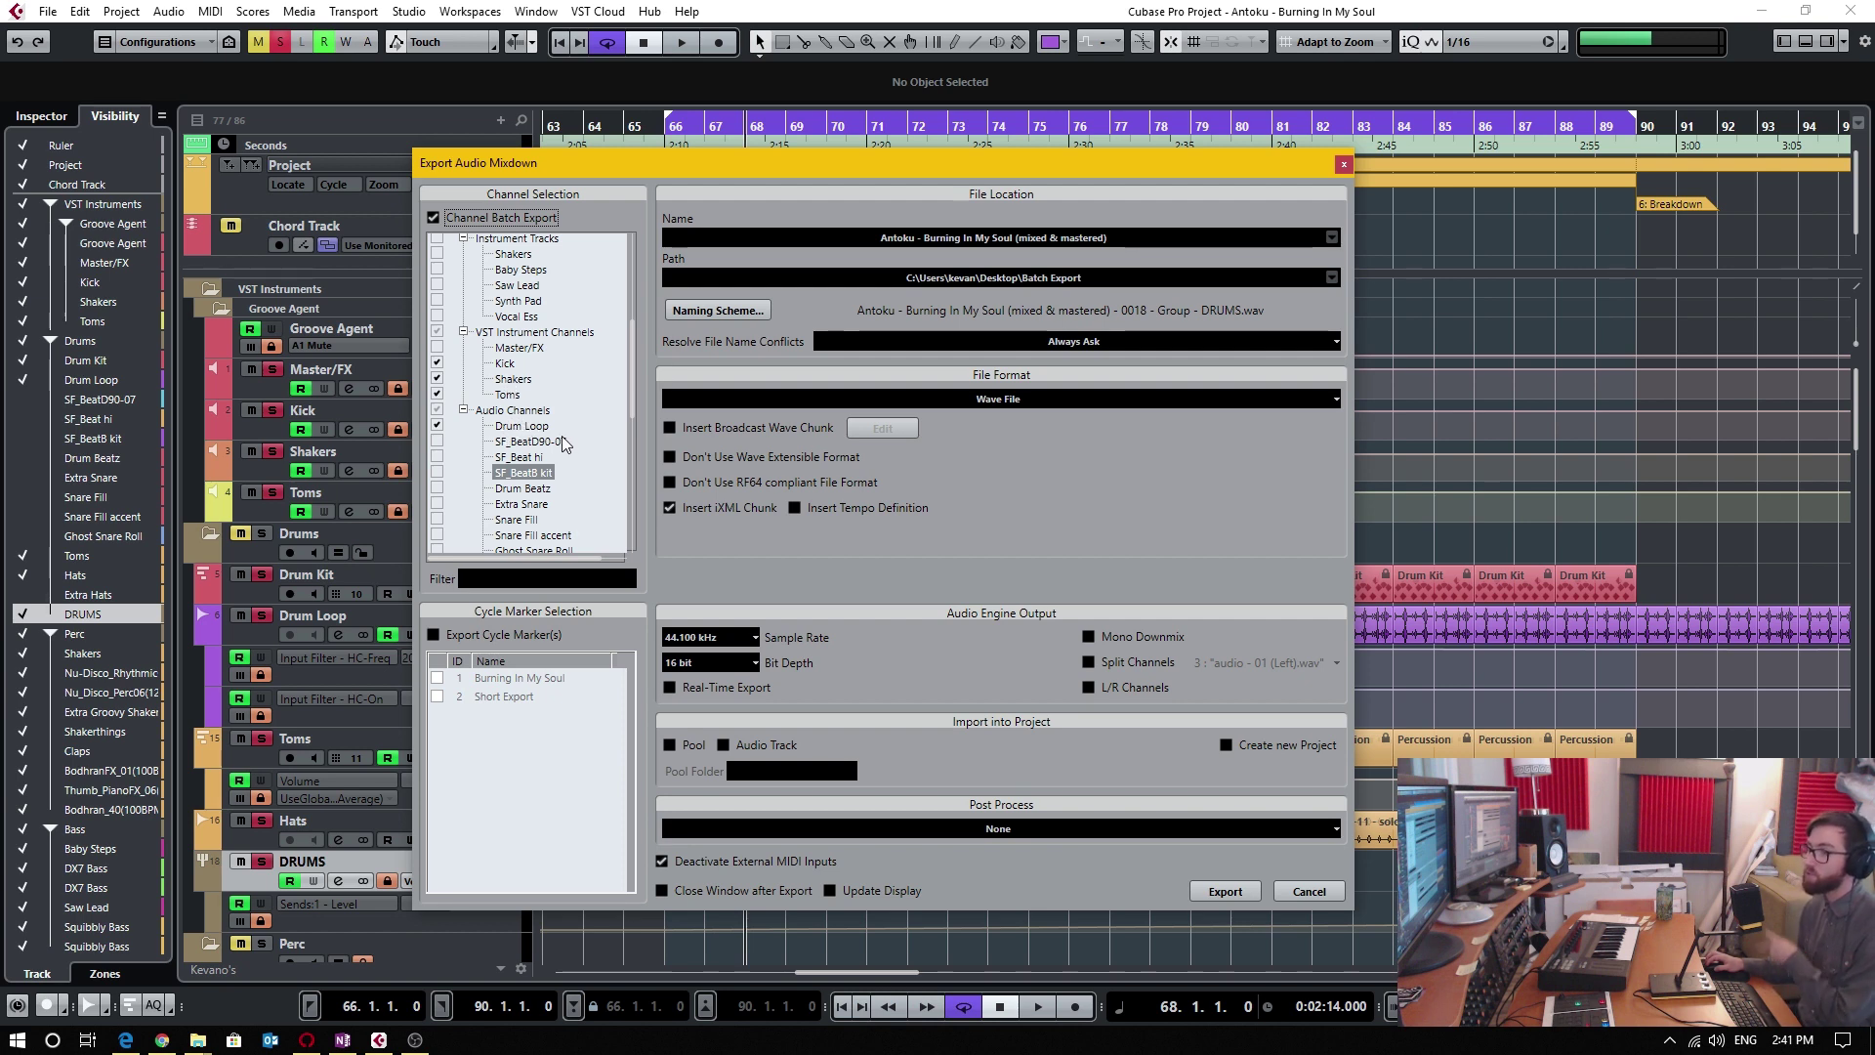
scroll(552, 431, up, 5)
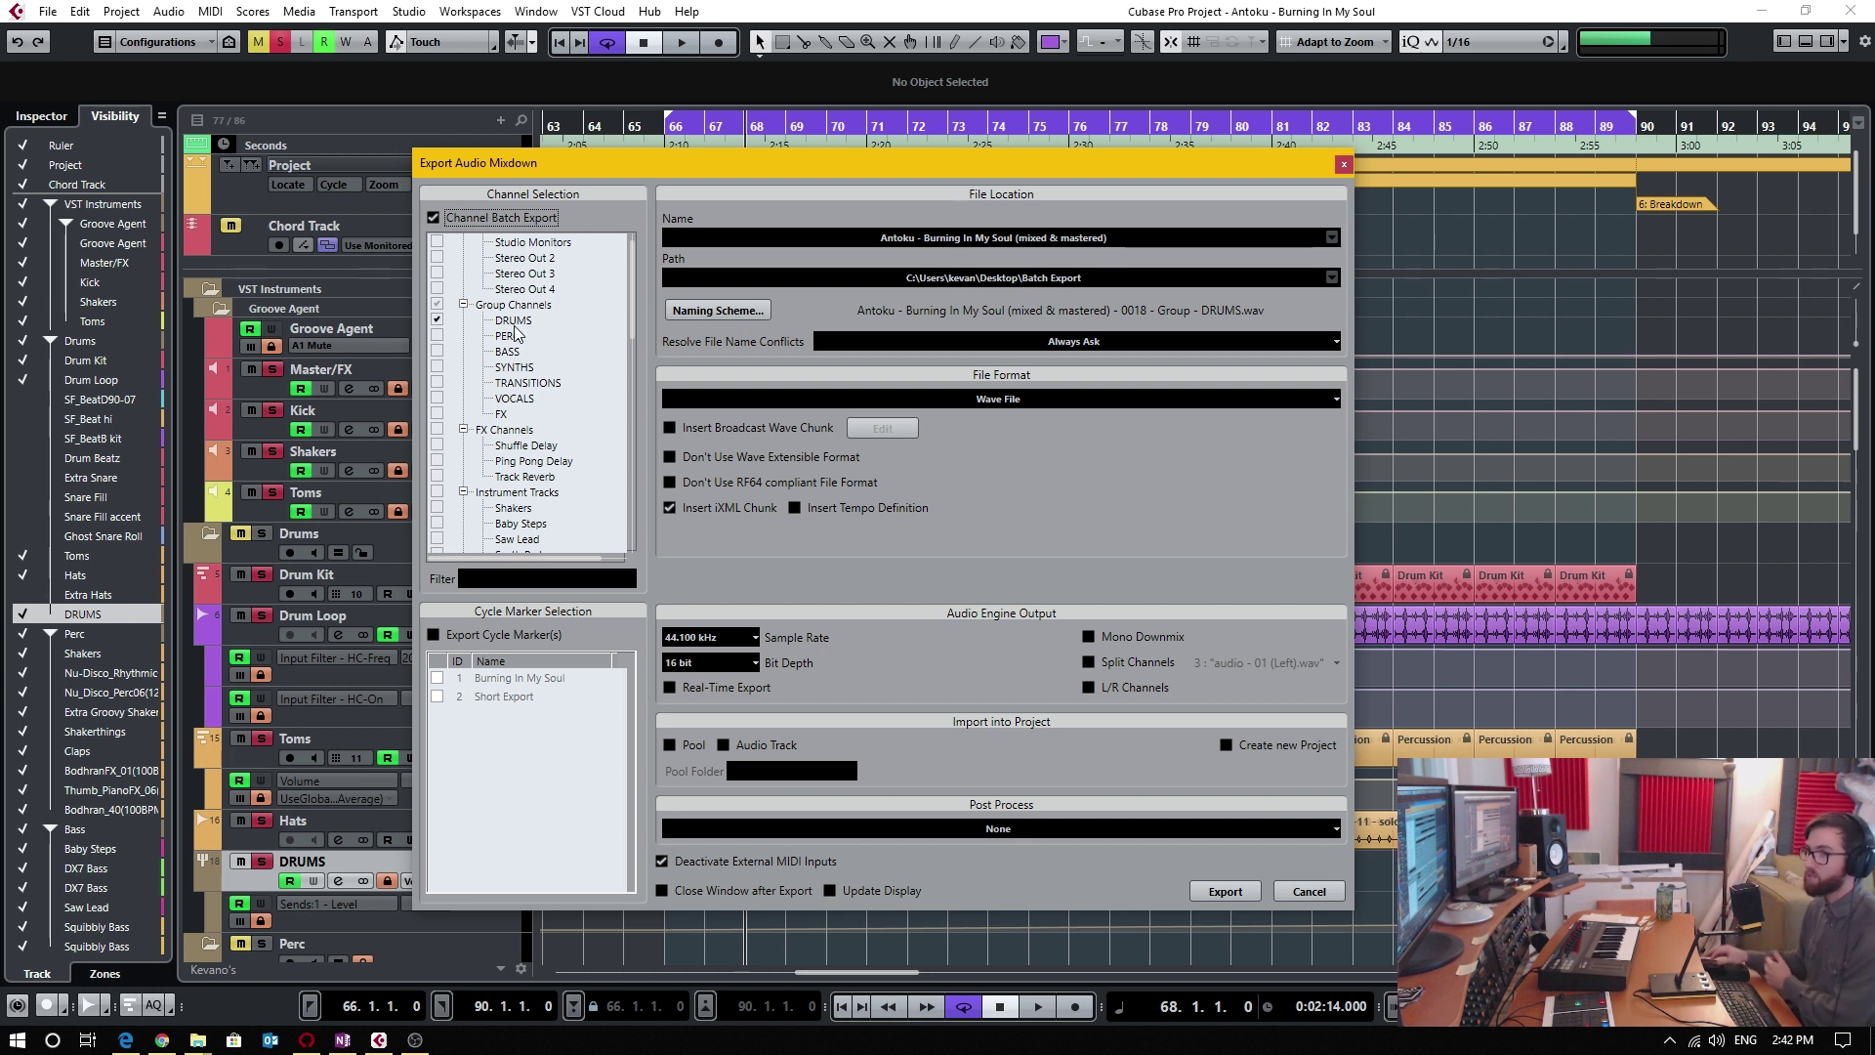
scroll(521, 390, down, 1)
scroll(521, 397, down, 4)
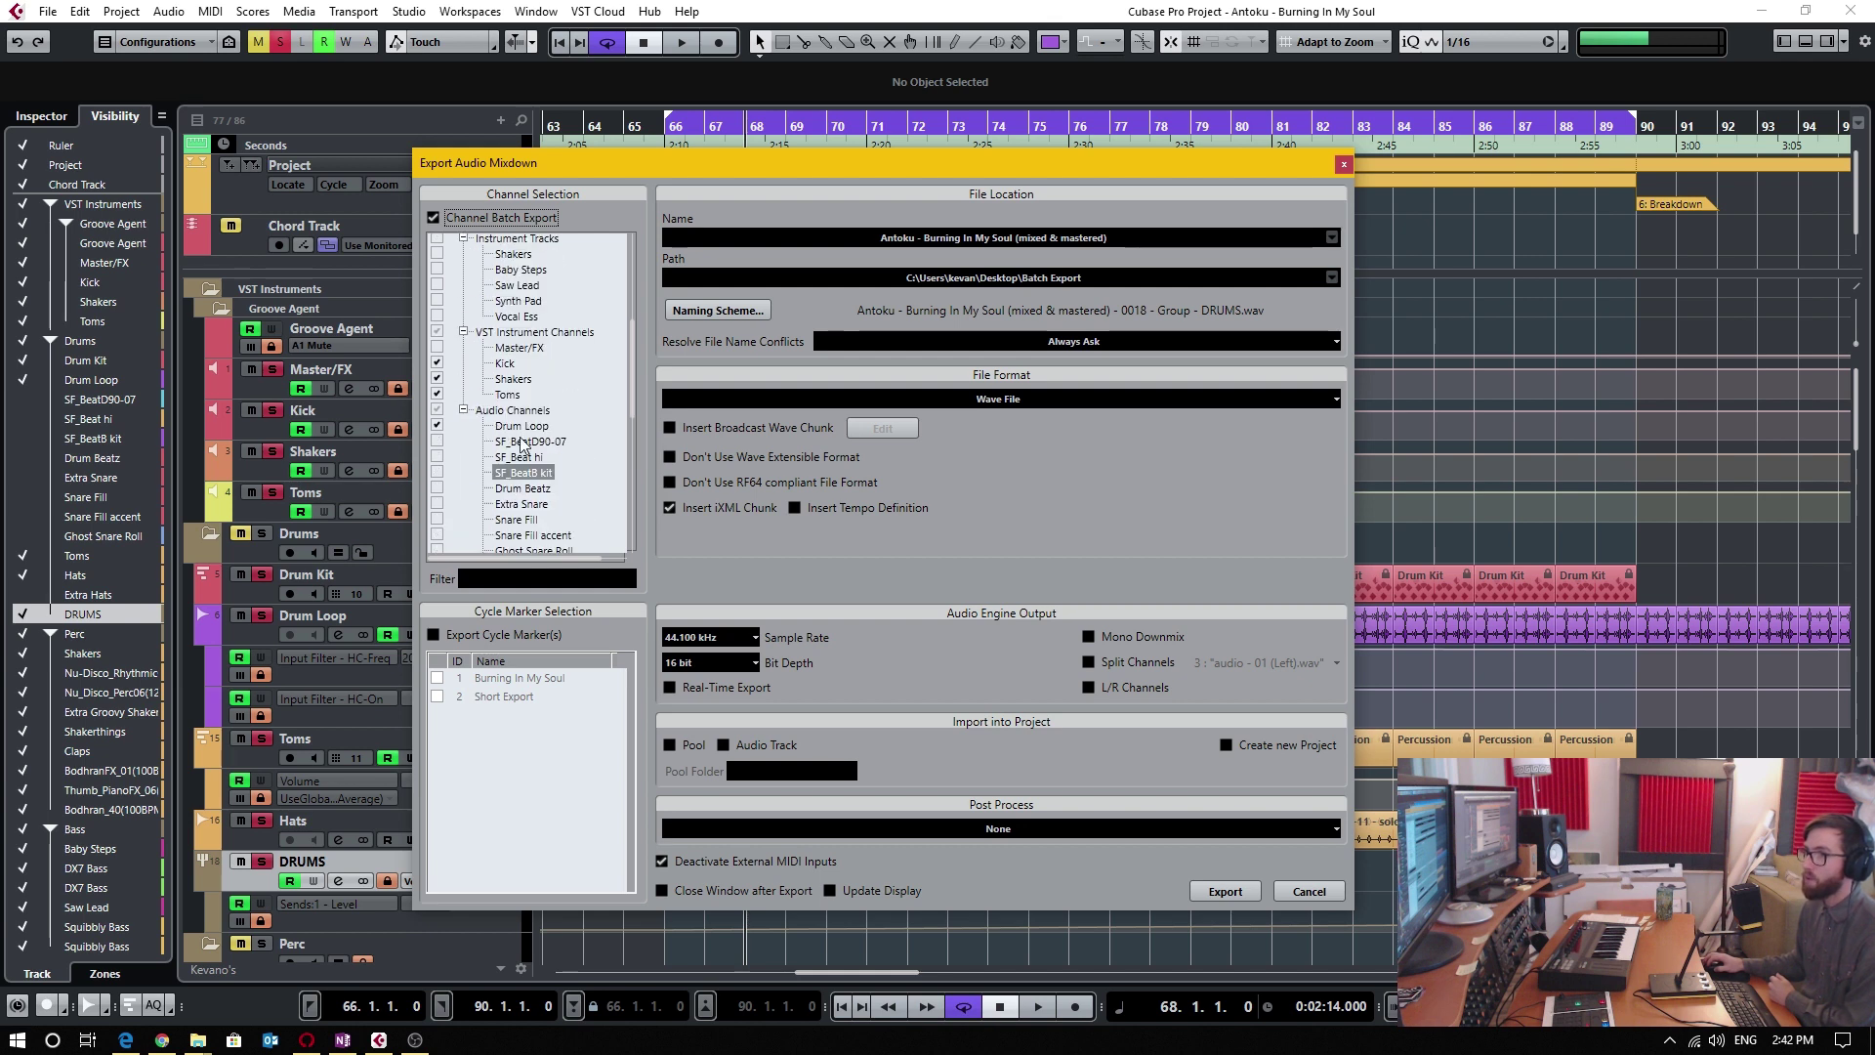
scroll(535, 455, down, 1)
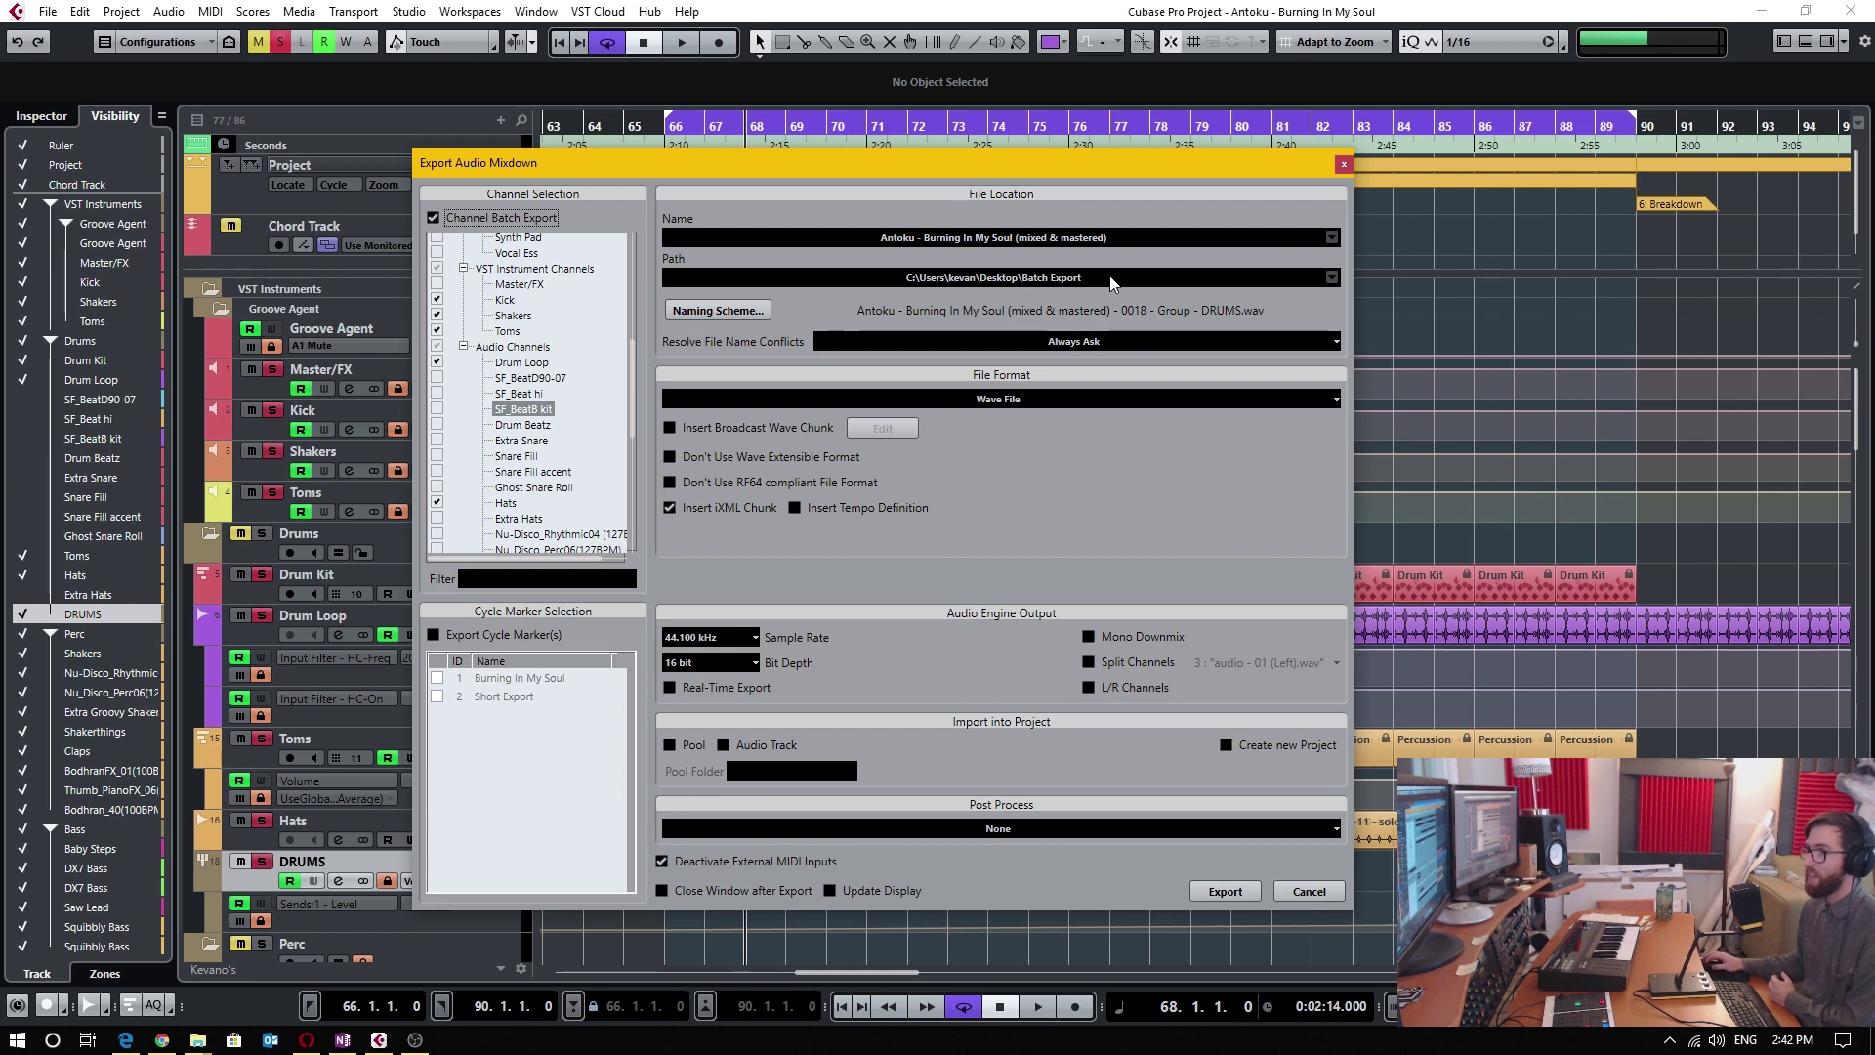
Shorten the export file name to "Antoku" and export the ticked channels.
click(1084, 280)
click(1248, 749)
drag(1096, 244, 950, 244)
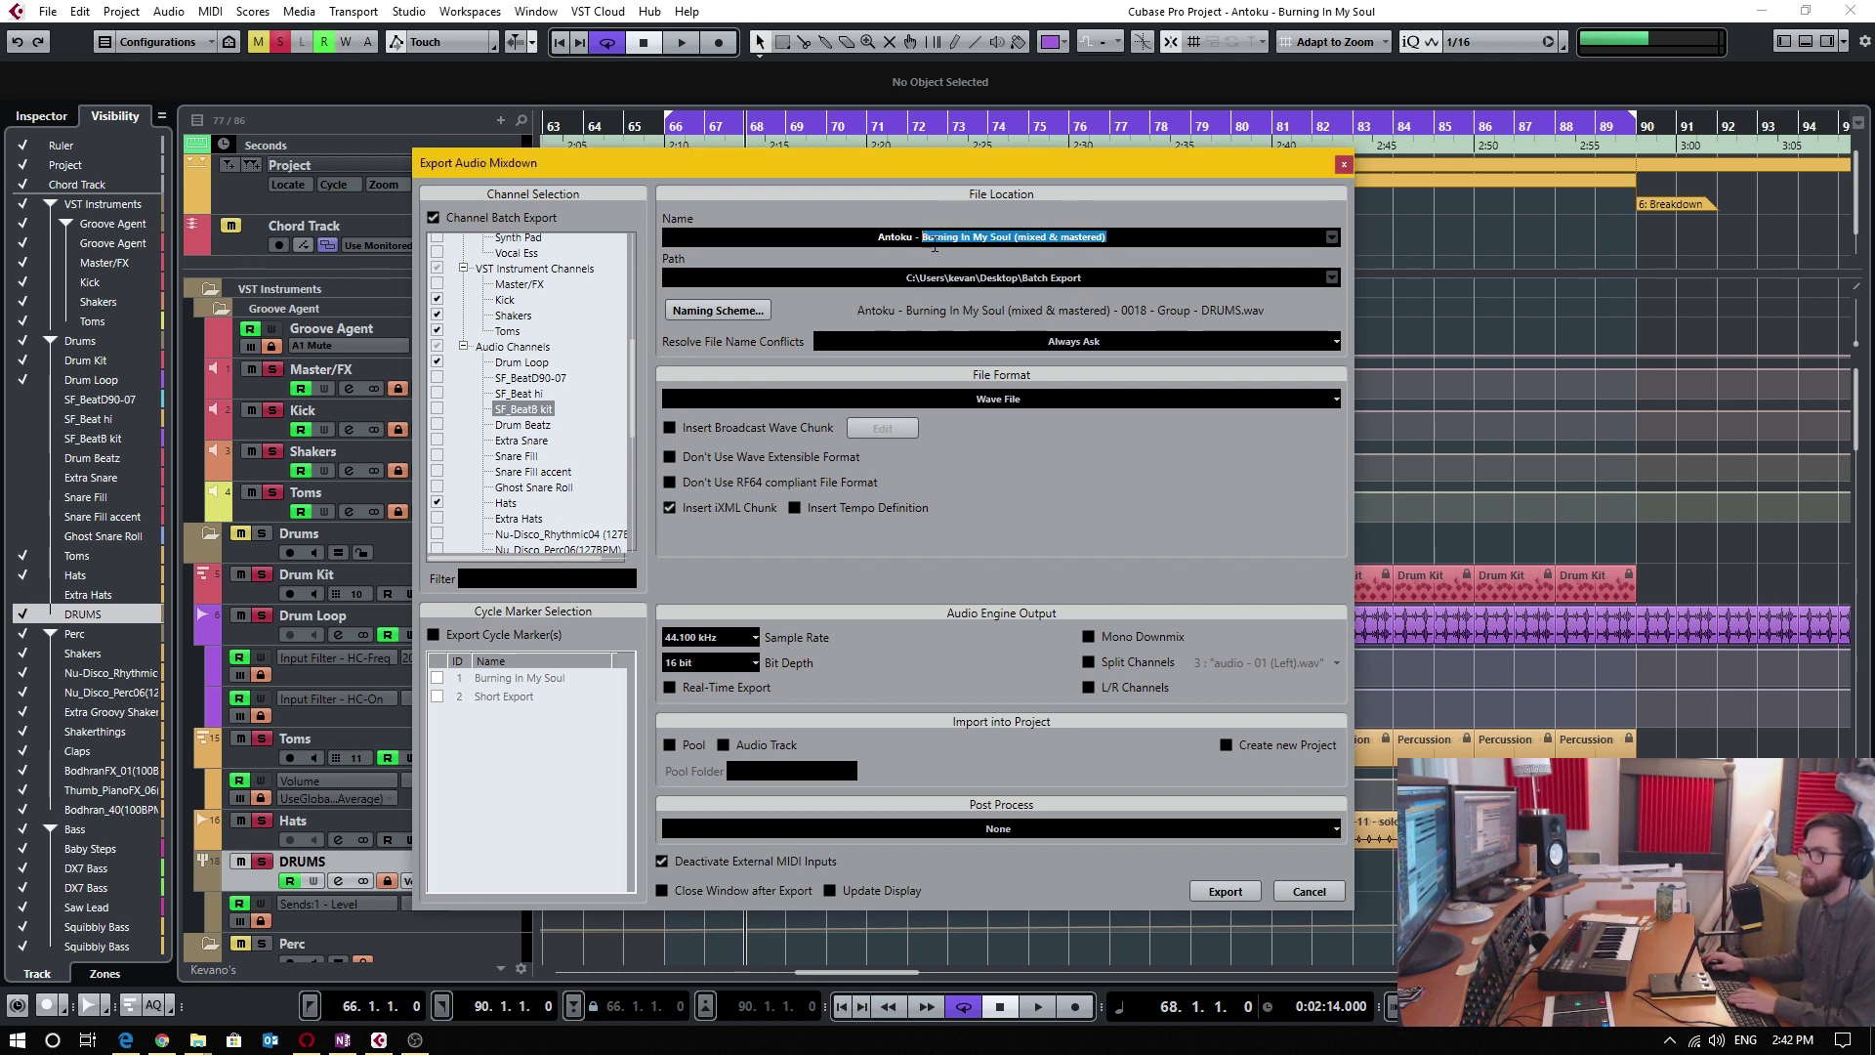
key(BackSpace)
key(BackSpace)
key(BackSpace)
key(BackSpace)
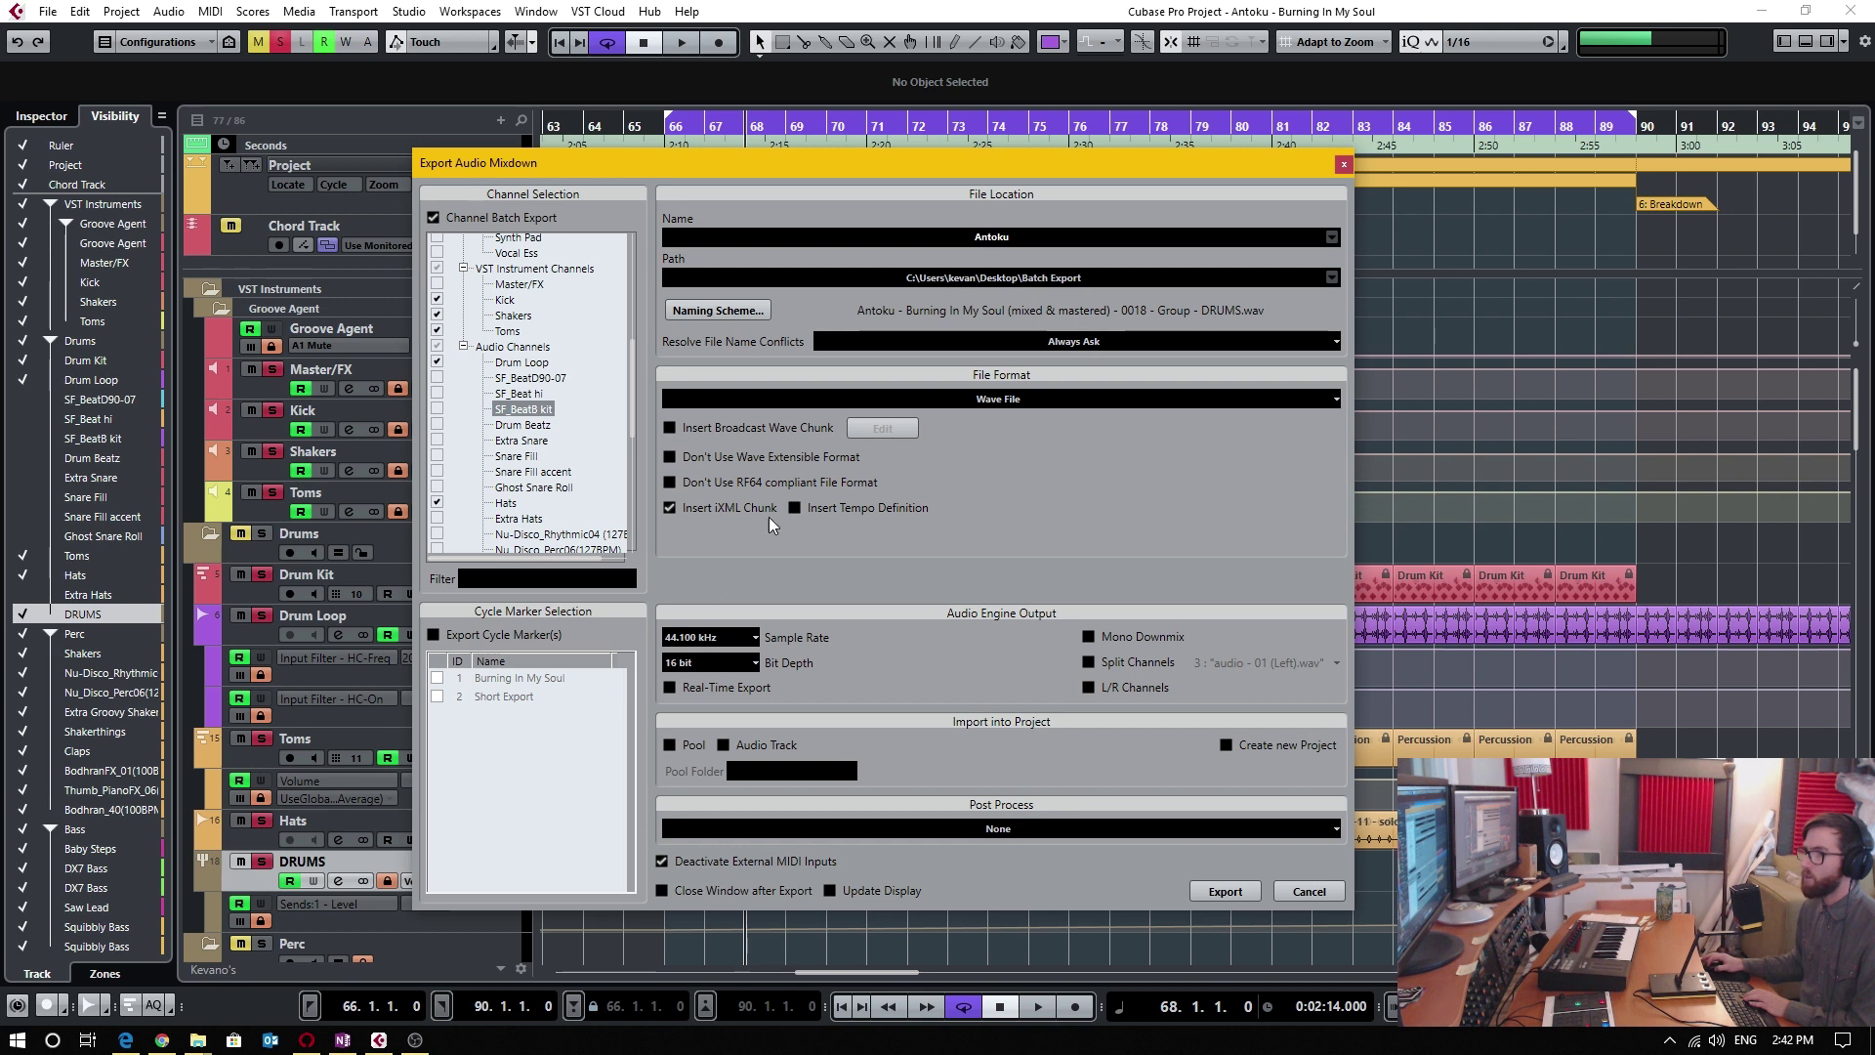
click(1224, 891)
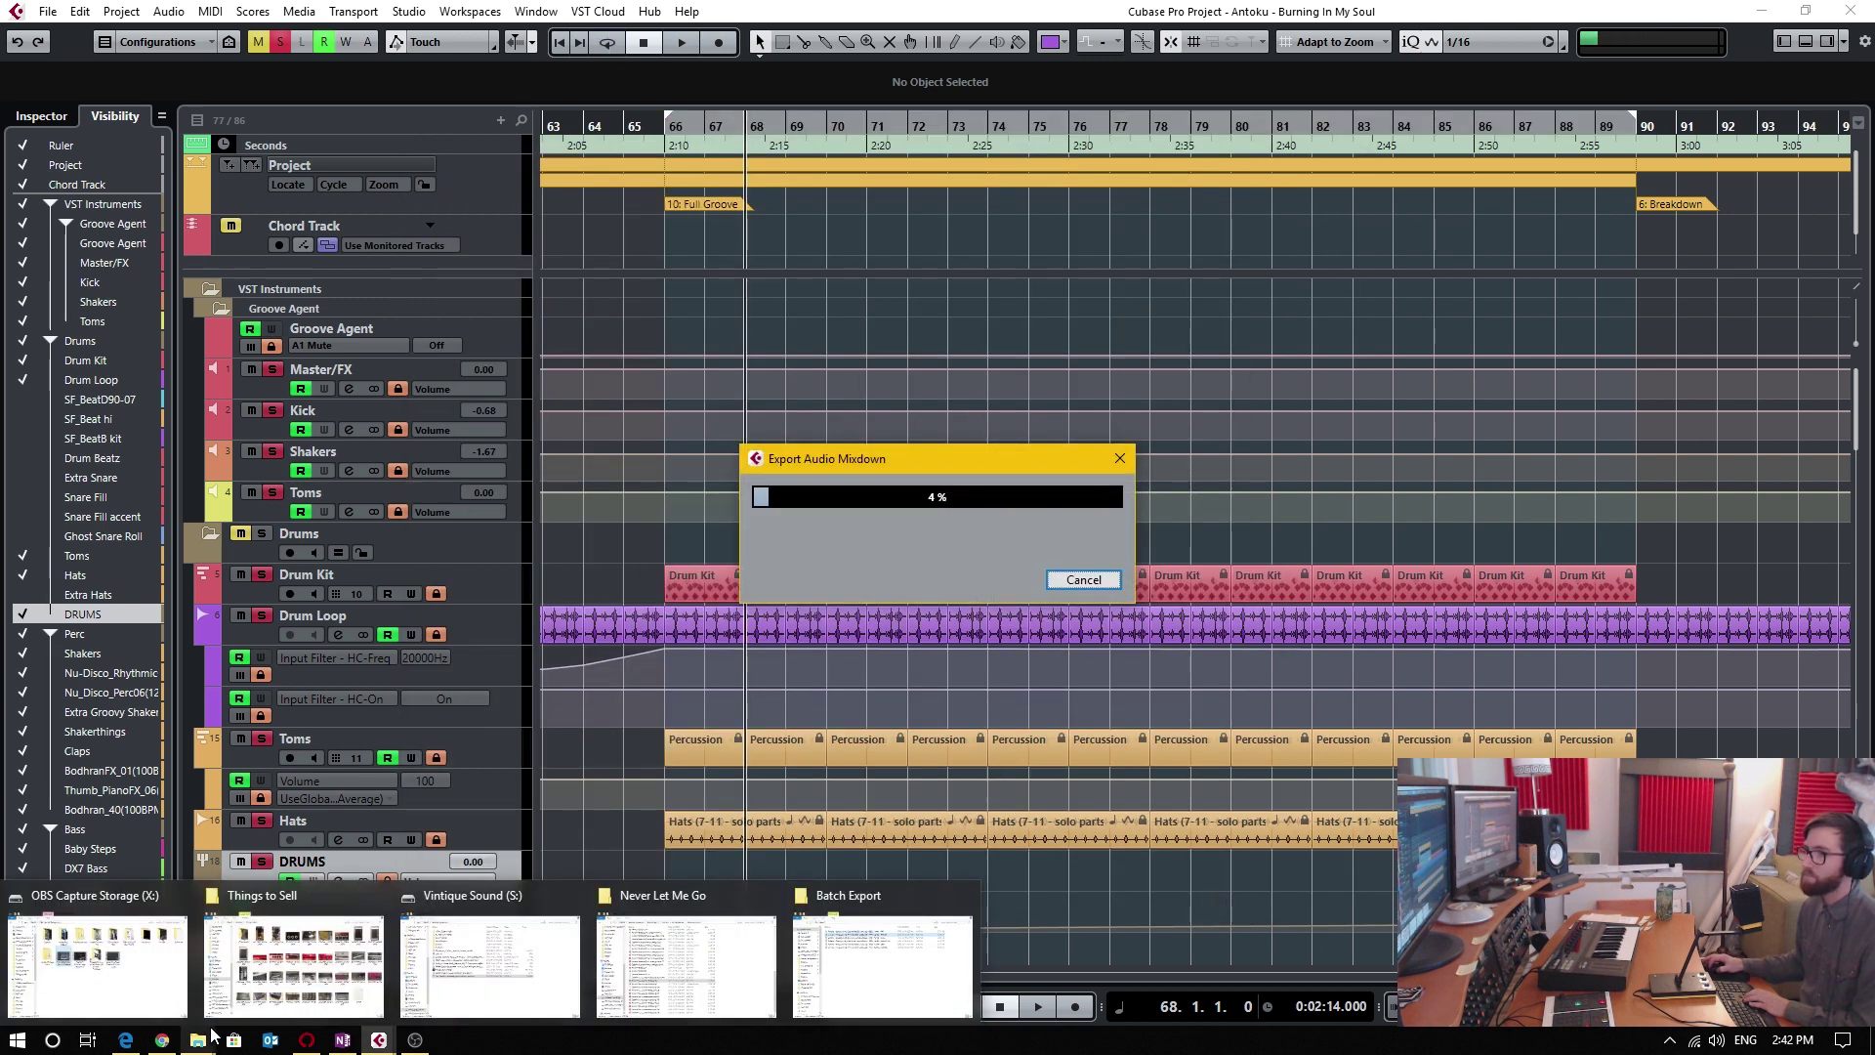
Switch to the Batch Export folder in File Explorer and move its window aside to inspect the exported WAV files.
click(893, 961)
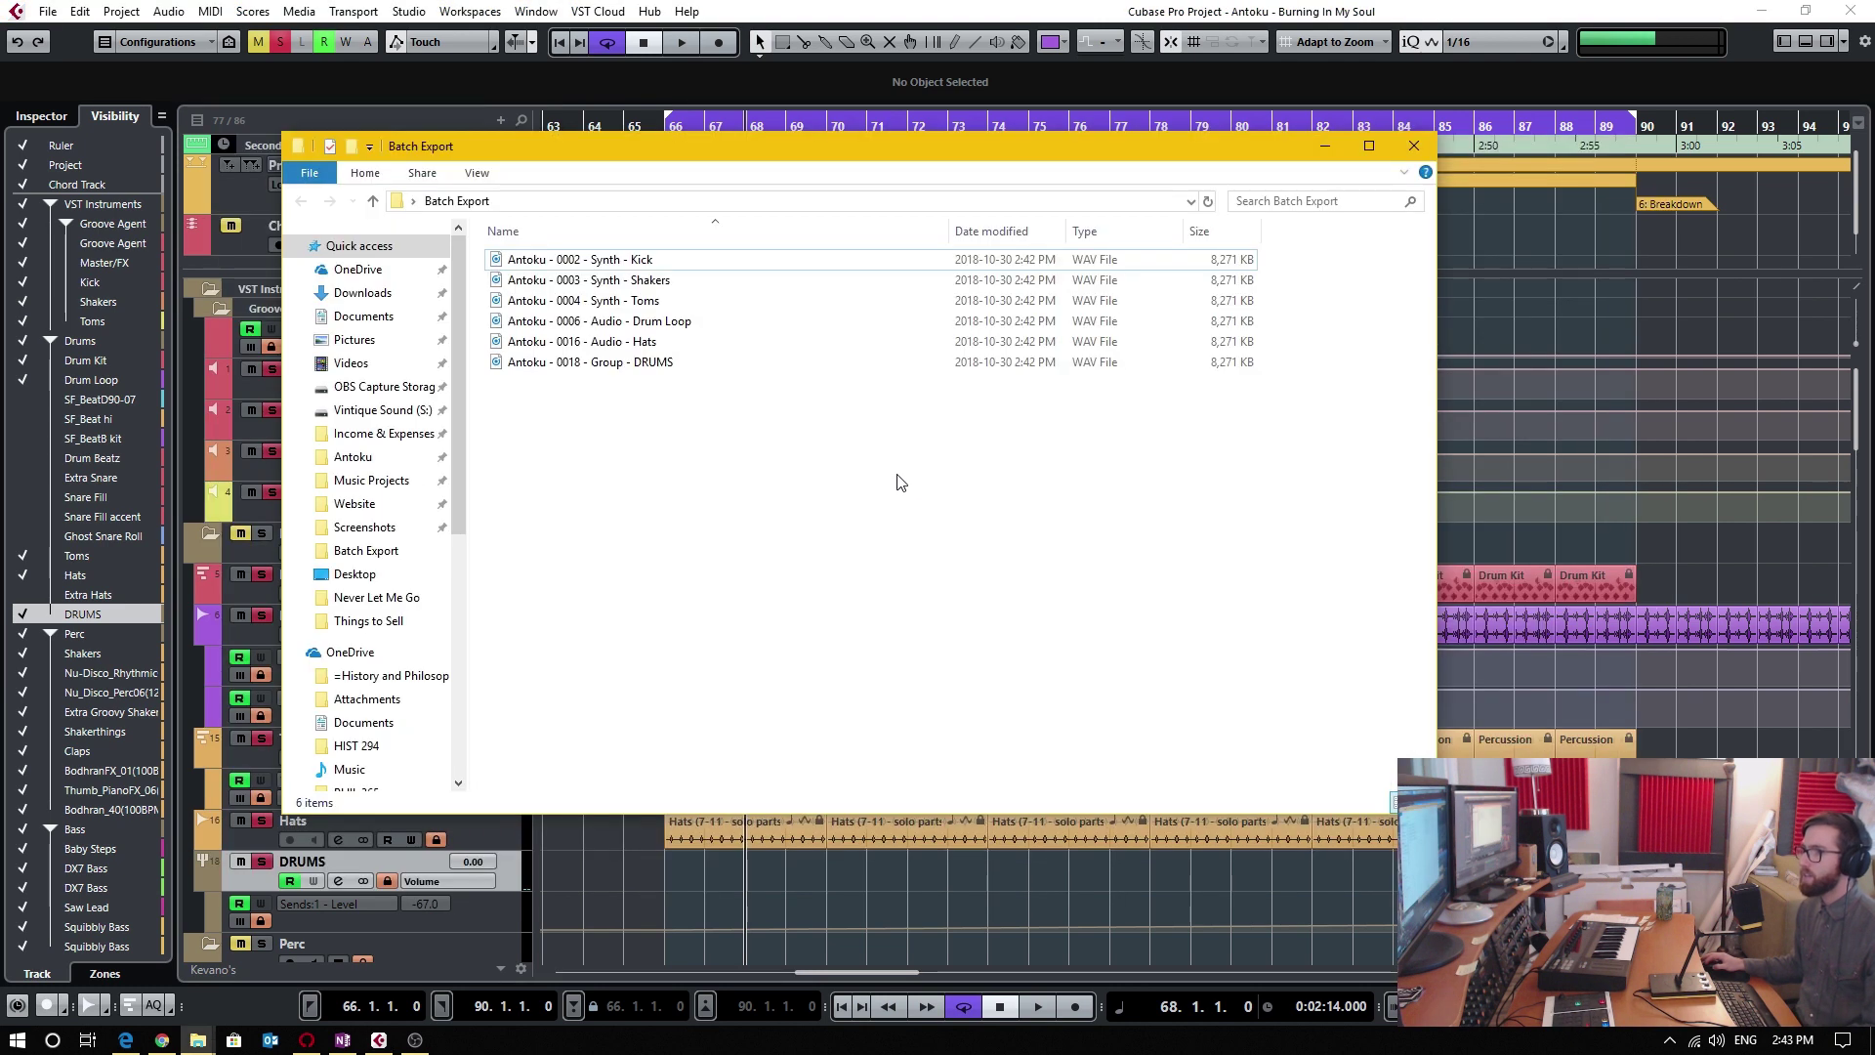
drag(875, 150, 1174, 231)
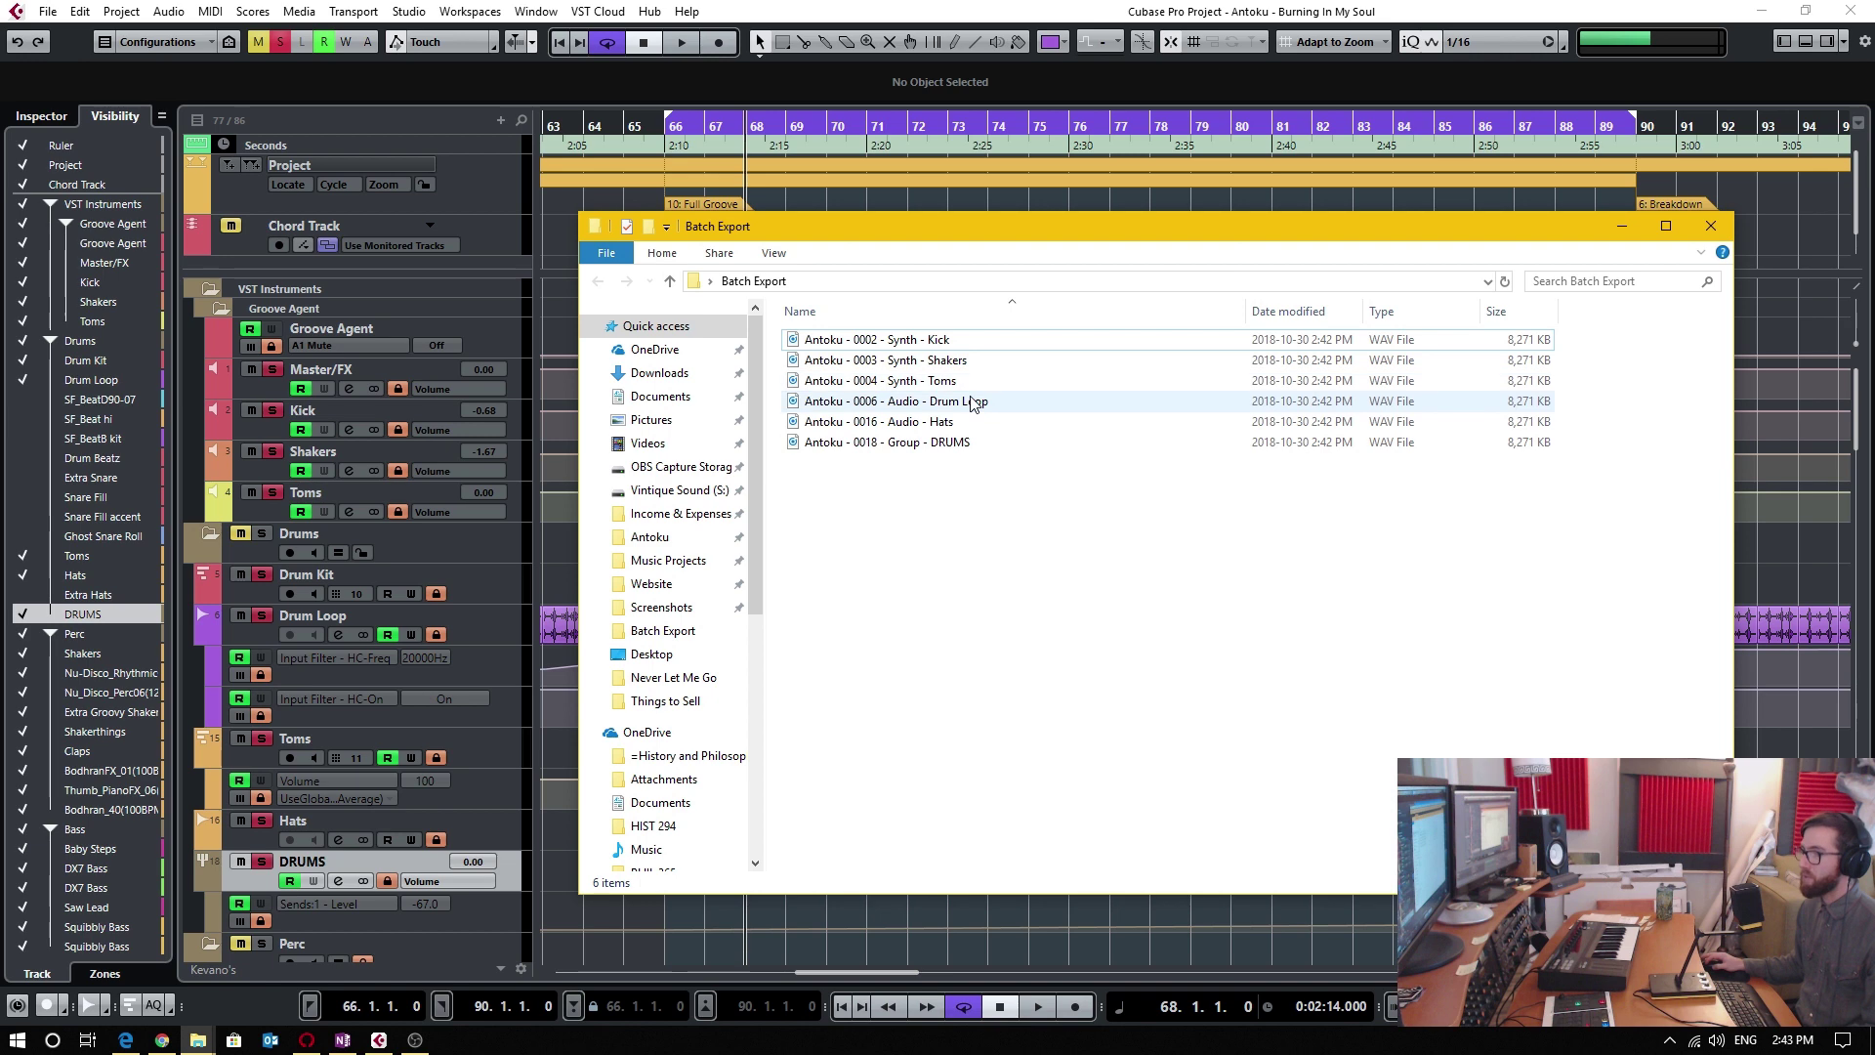
Switch to Cubase and play the start of the looped section to hear the soloed drums.
key(alt+Tab)
key(space)
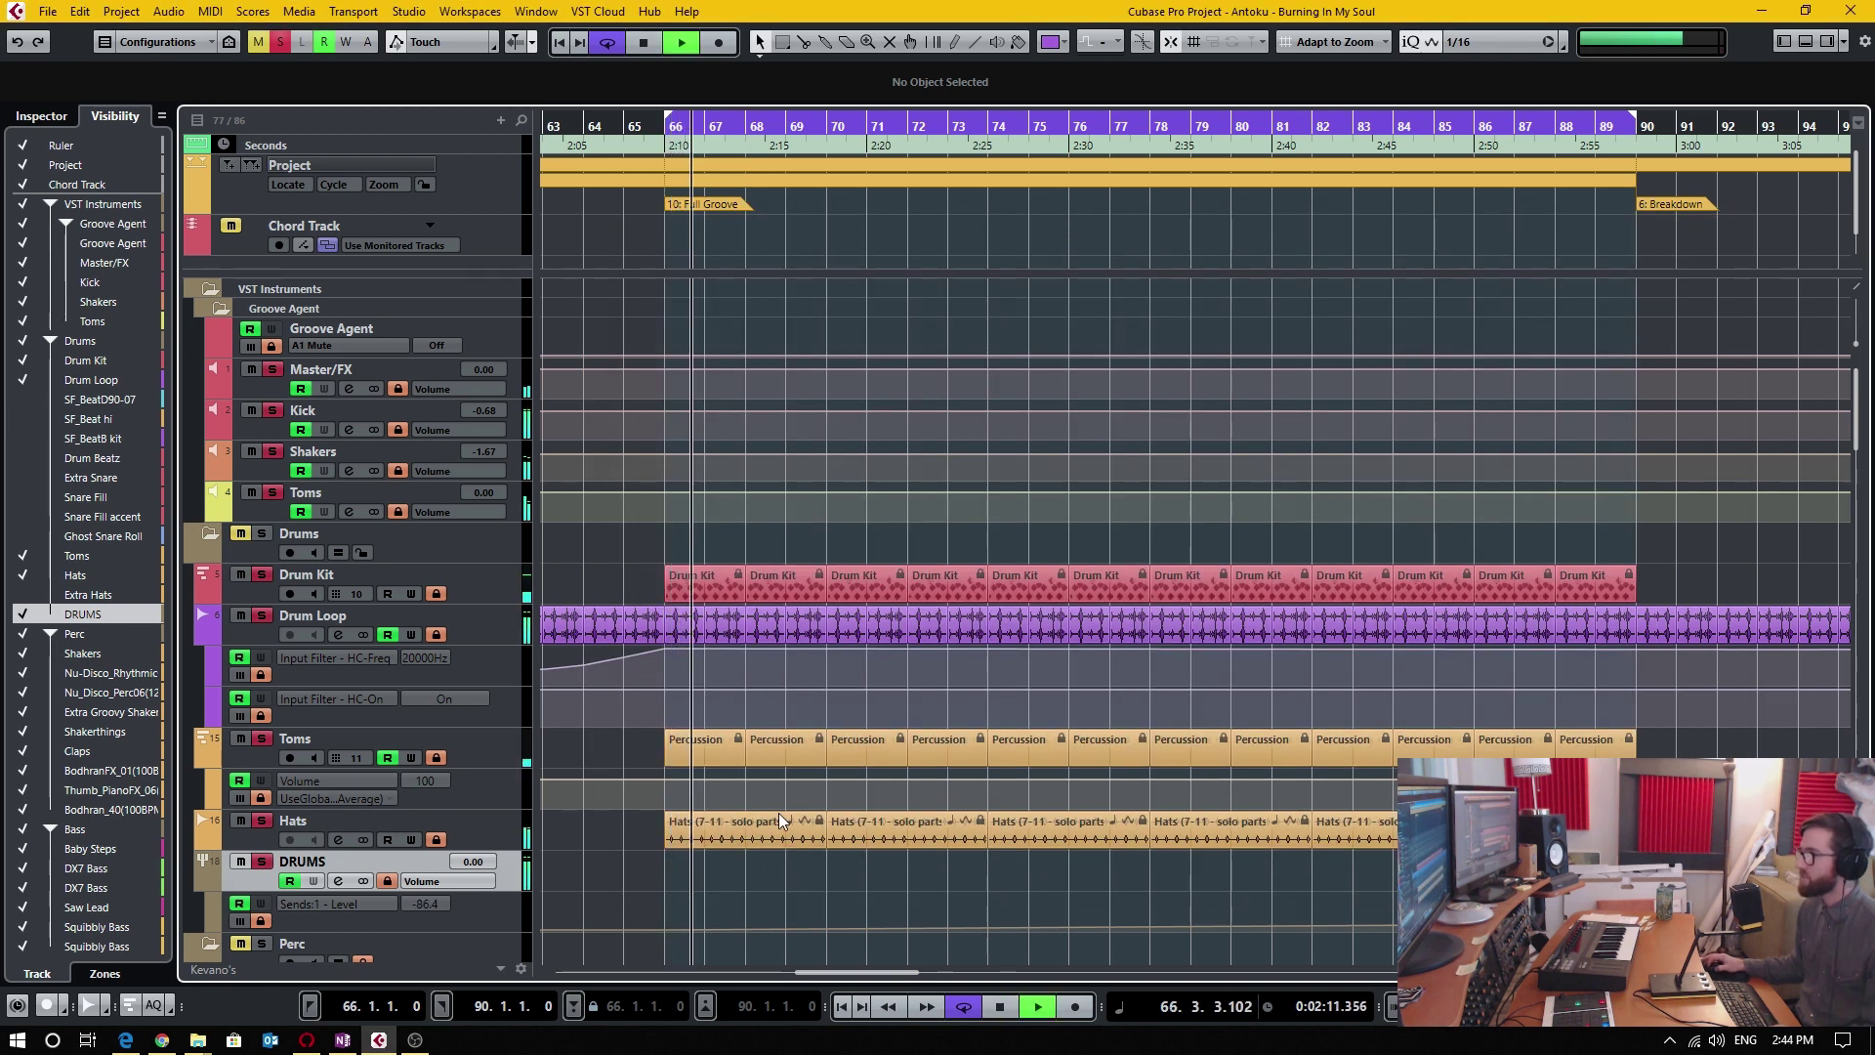
key(space)
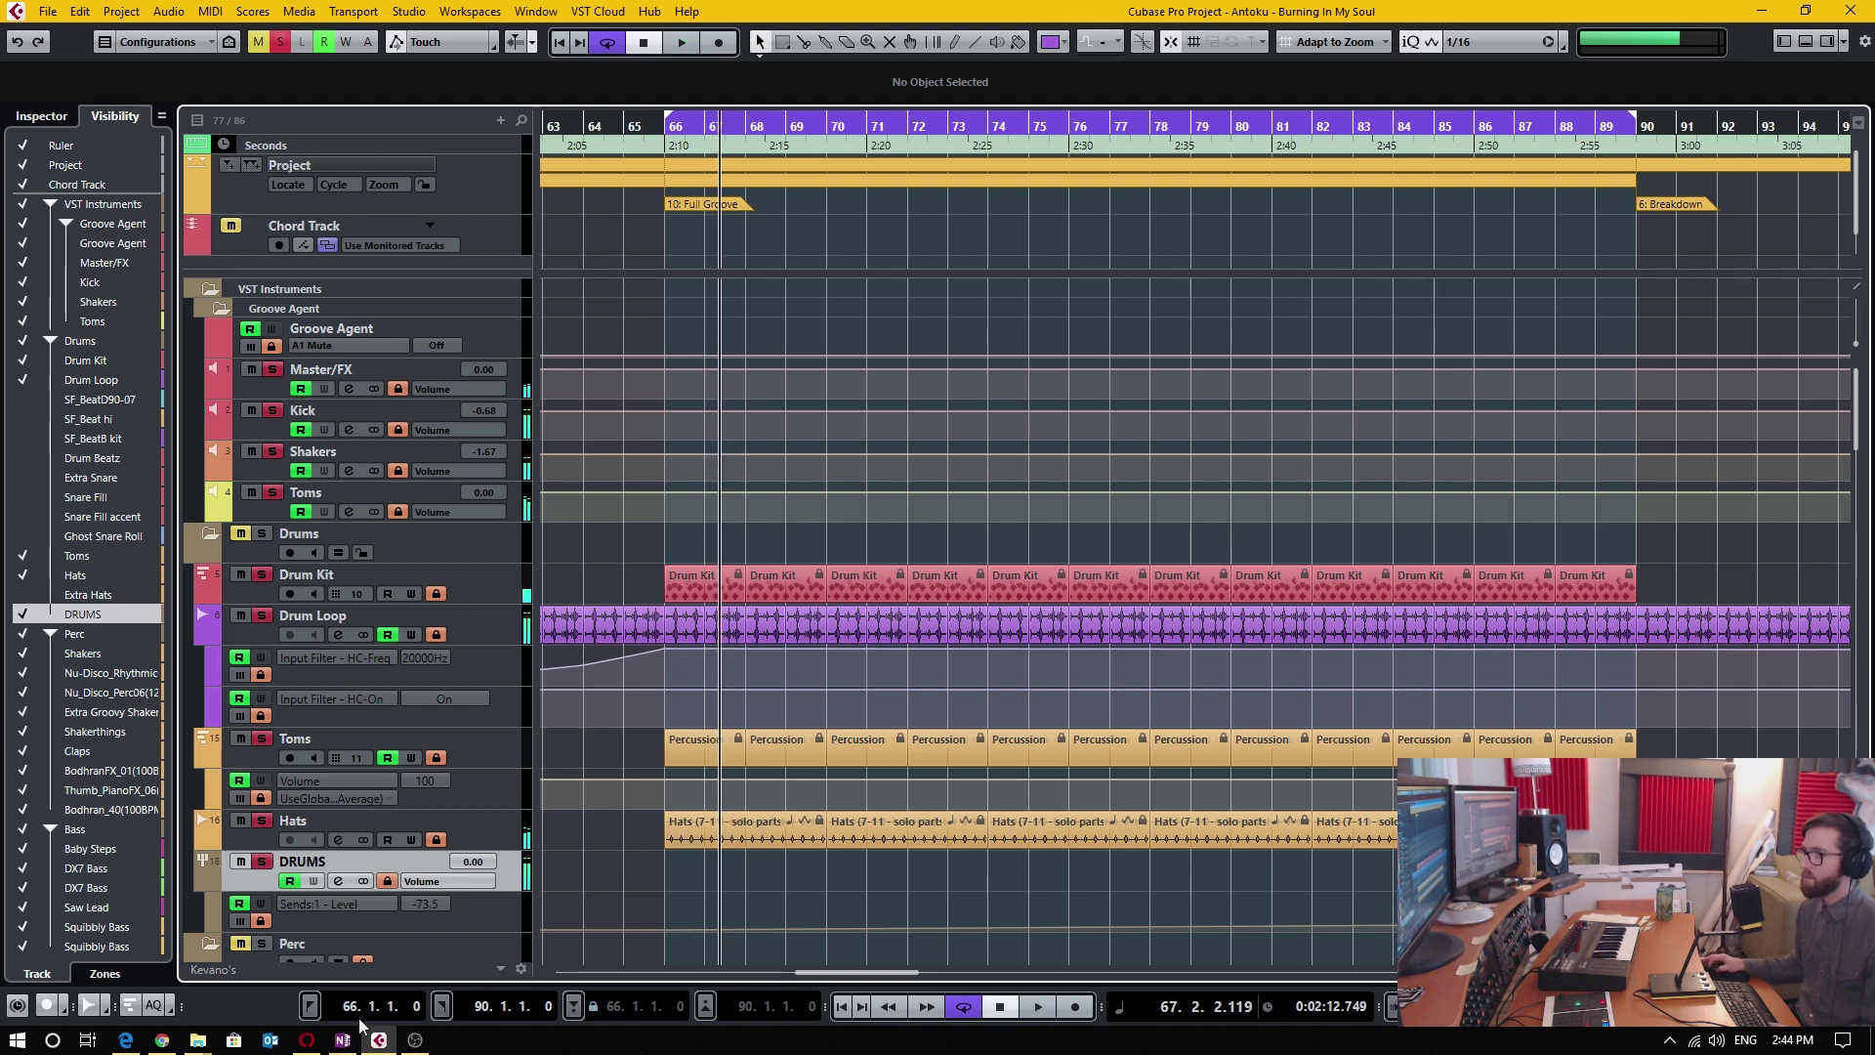
Return to the Batch Export folder, play the exported DRUMS group WAV in Groove Music, and pause and minimize the player.
mouse_move(205, 1043)
click(851, 972)
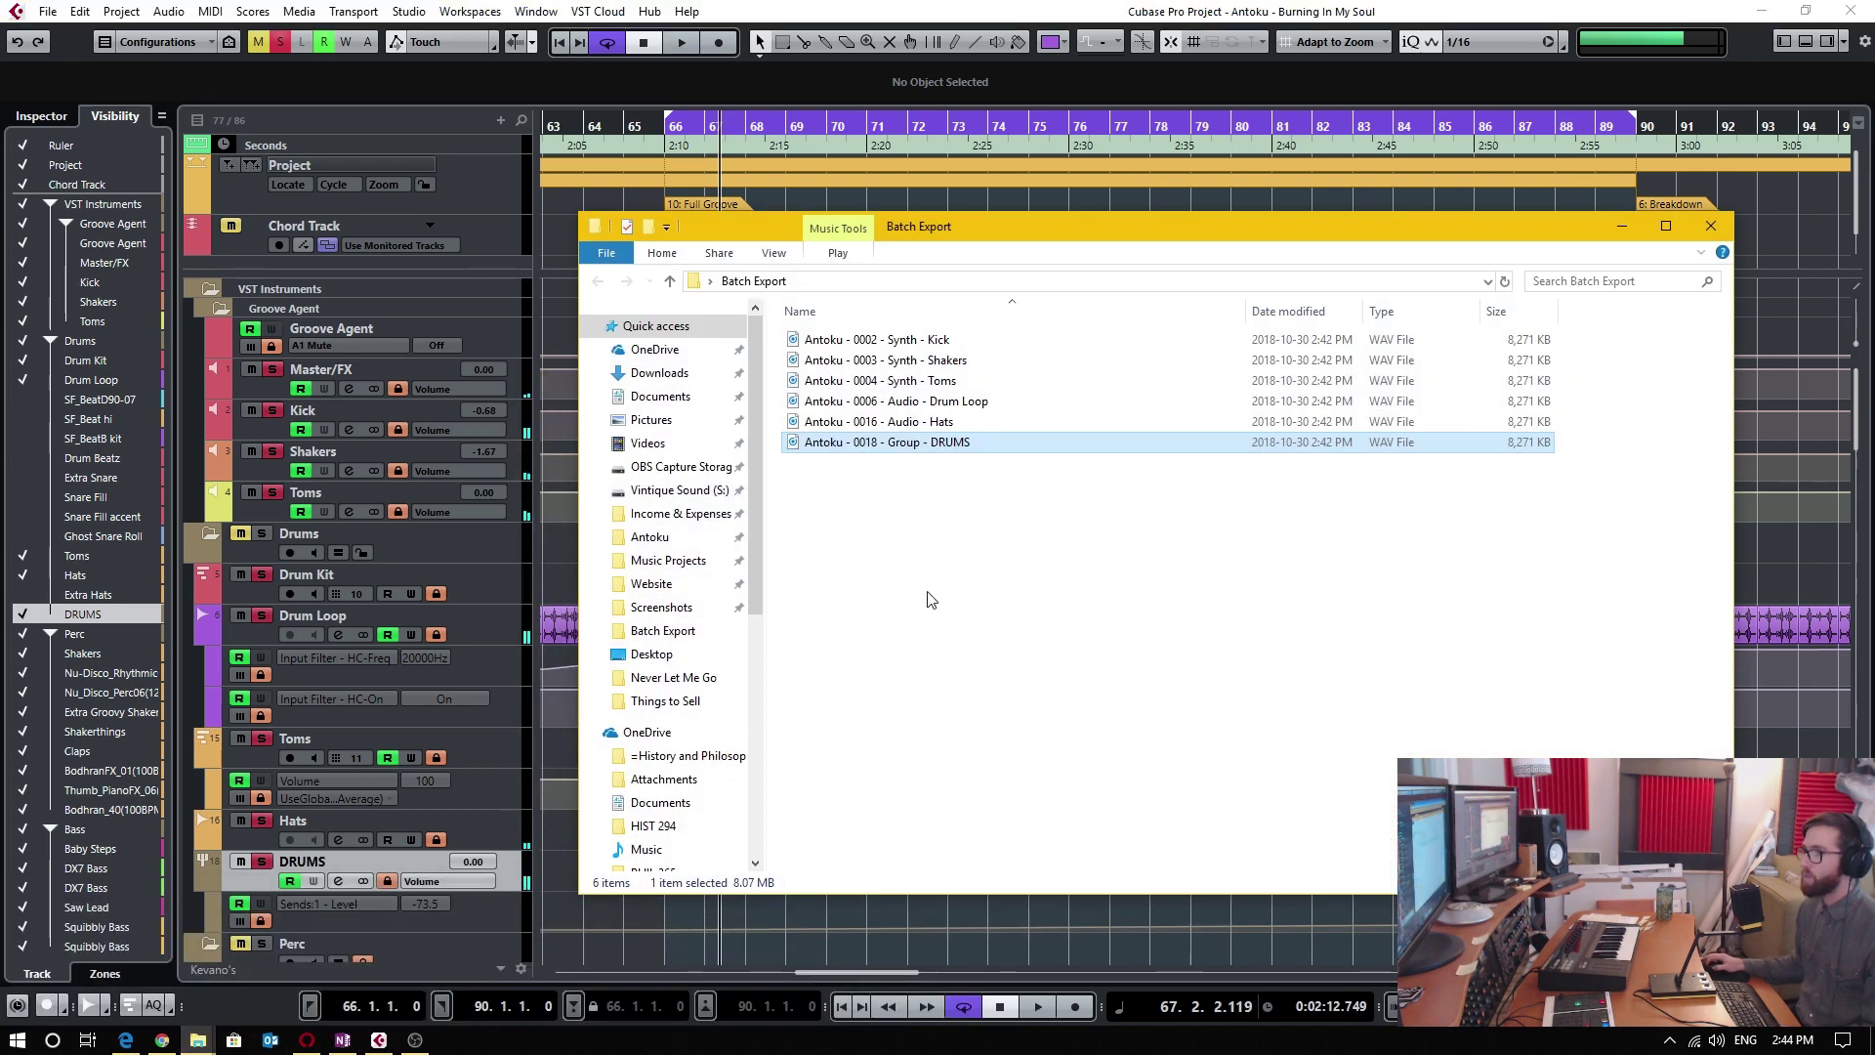
click(947, 444)
double_click(938, 444)
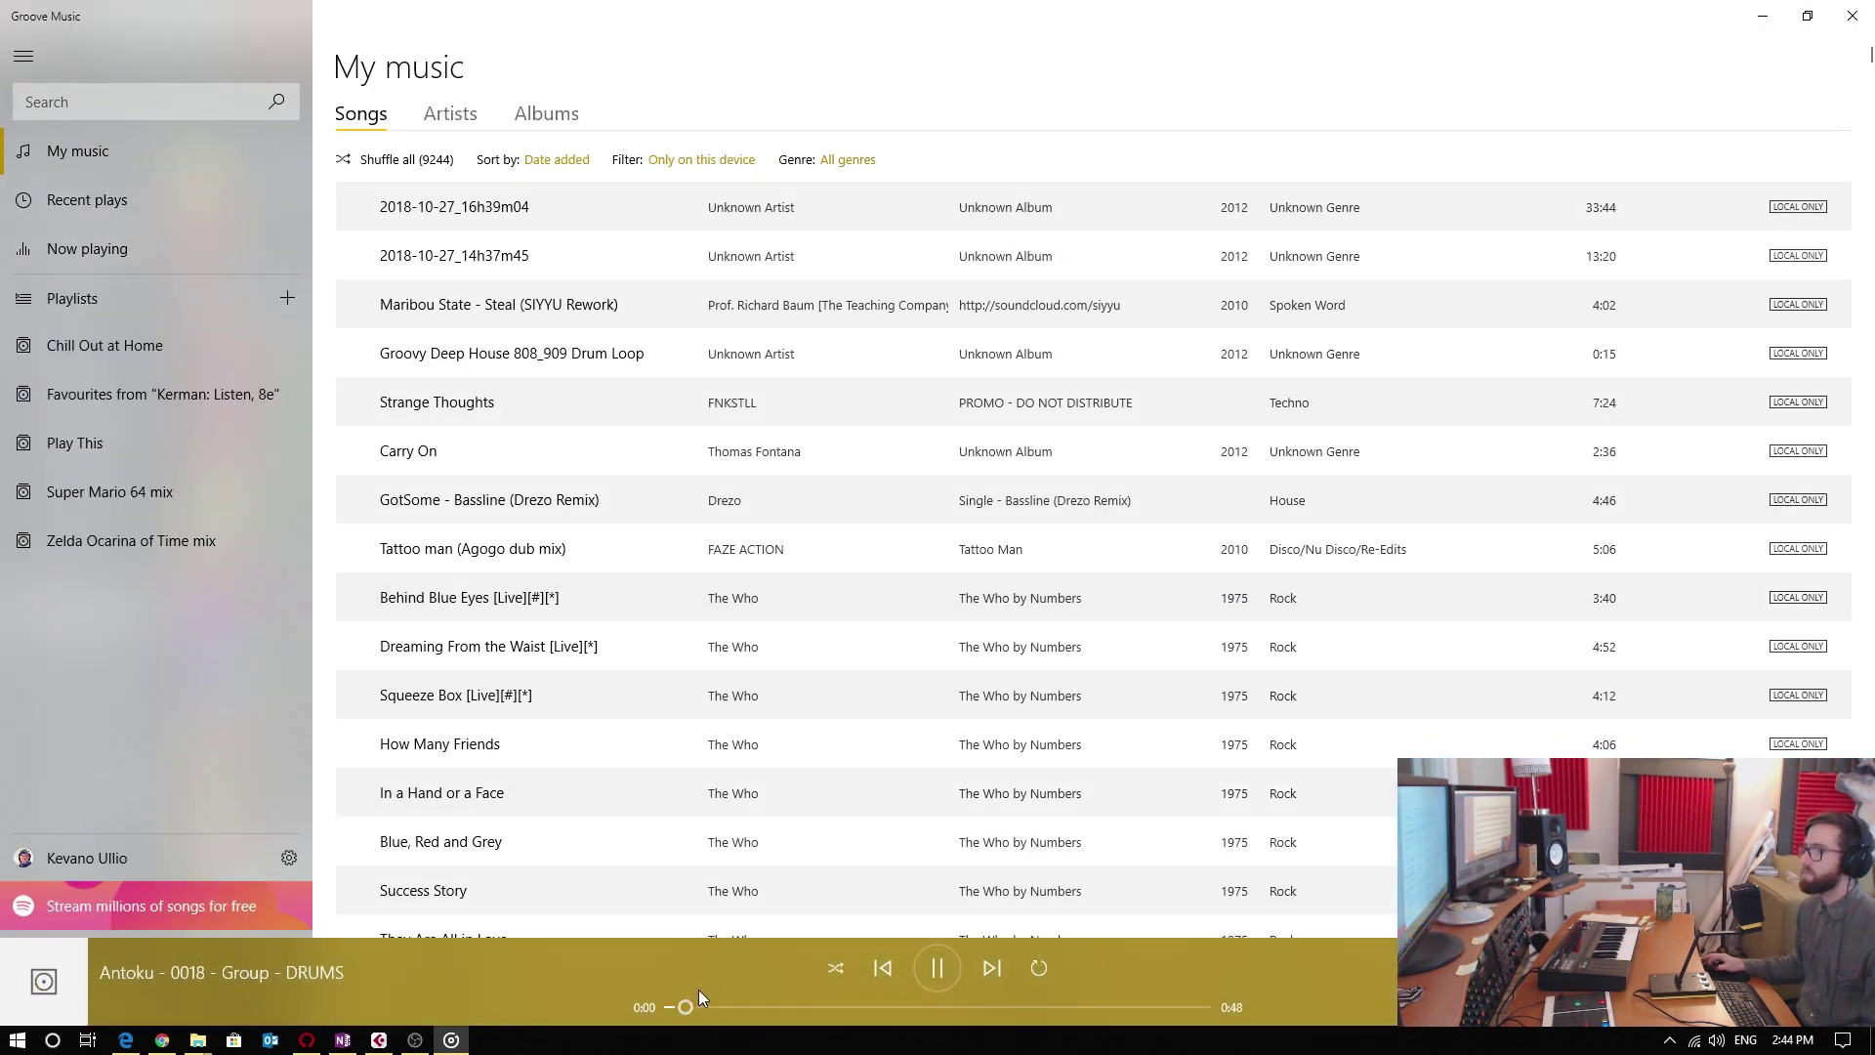
click(938, 968)
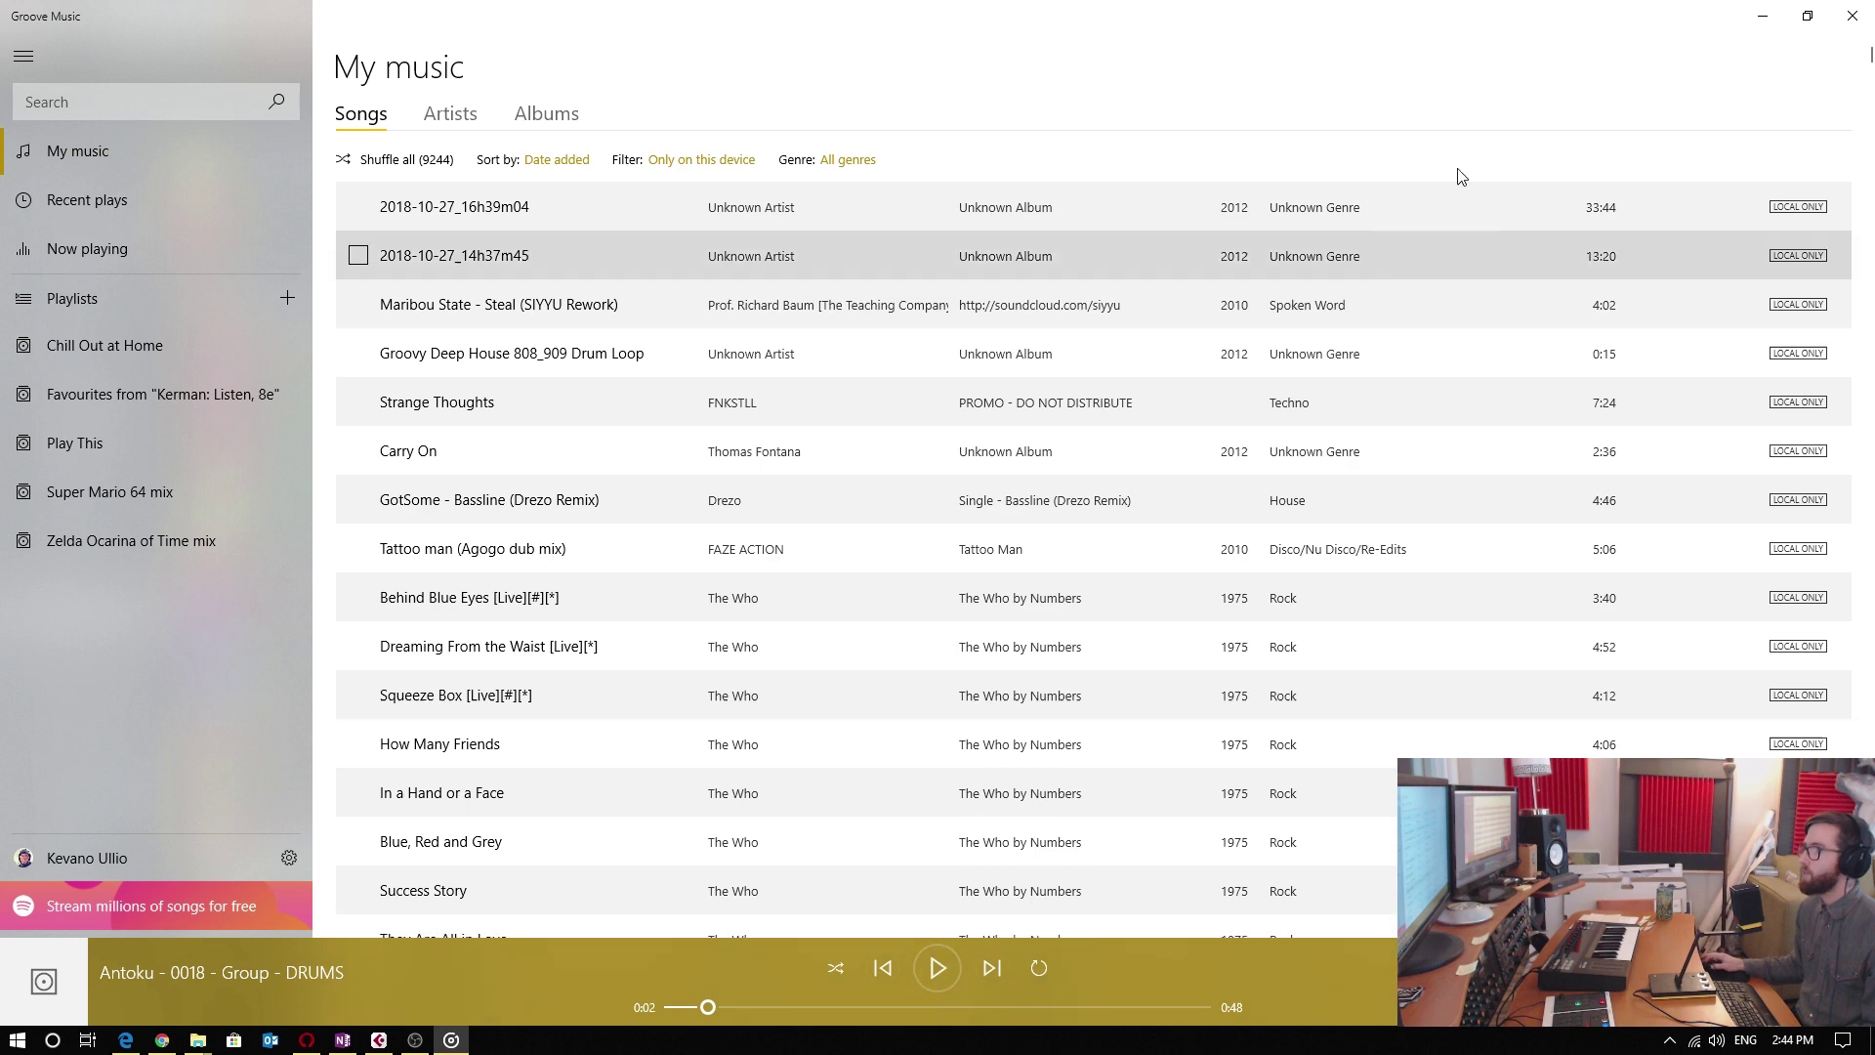
click(1763, 15)
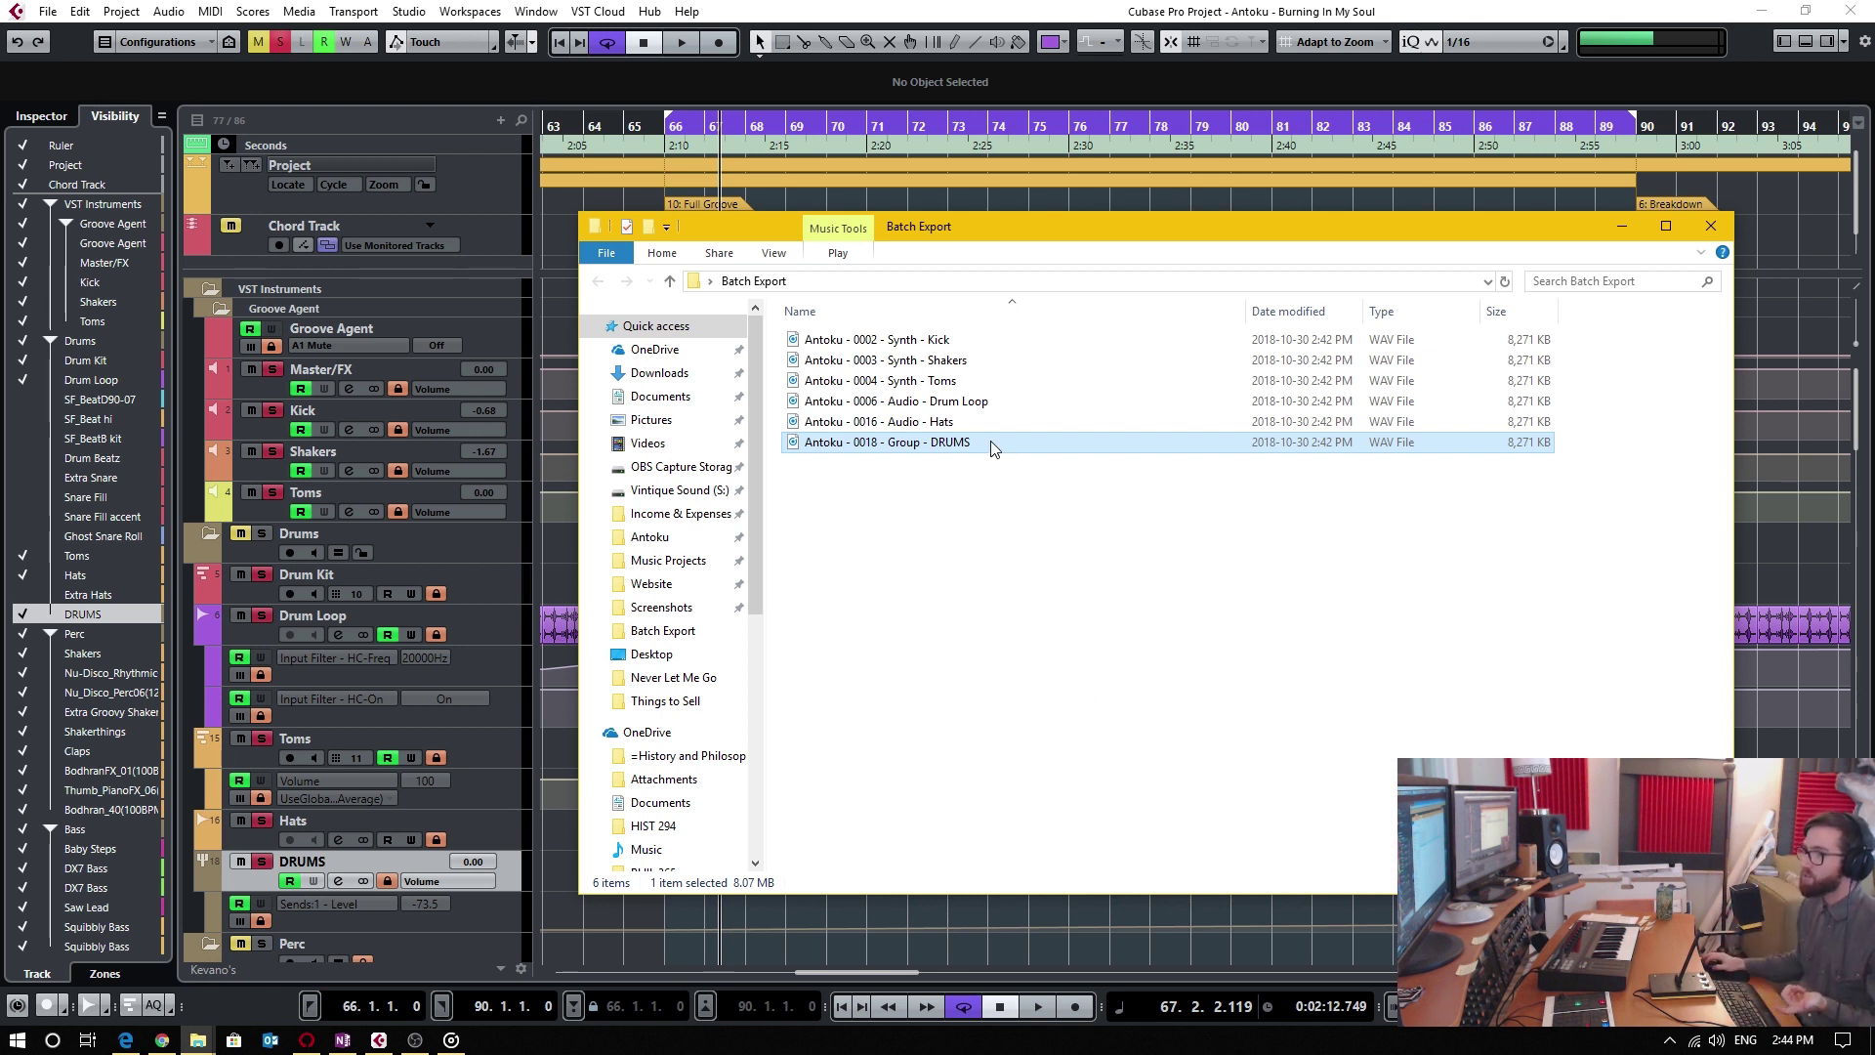
Play the exported Kick, Toms, Drum Loop and Hats WAV files one after another, and close Groove Music.
double_click(950, 342)
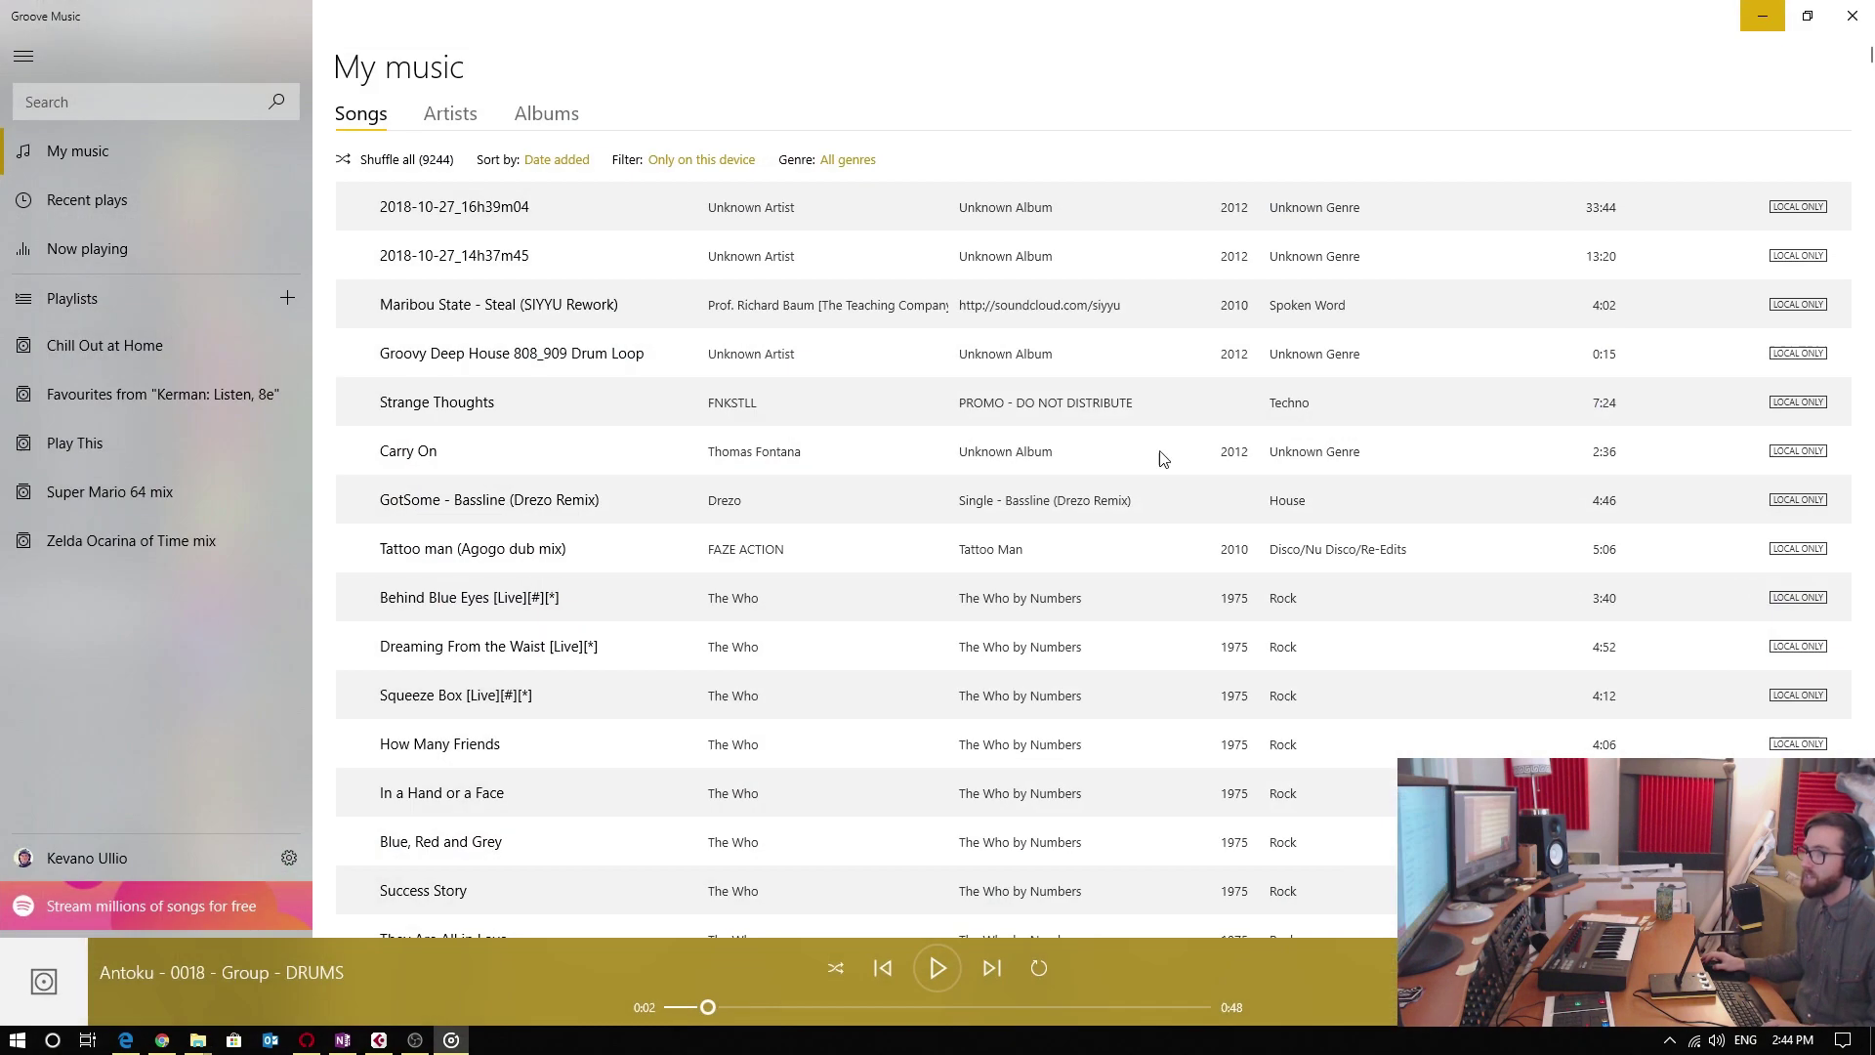
key(alt+Tab)
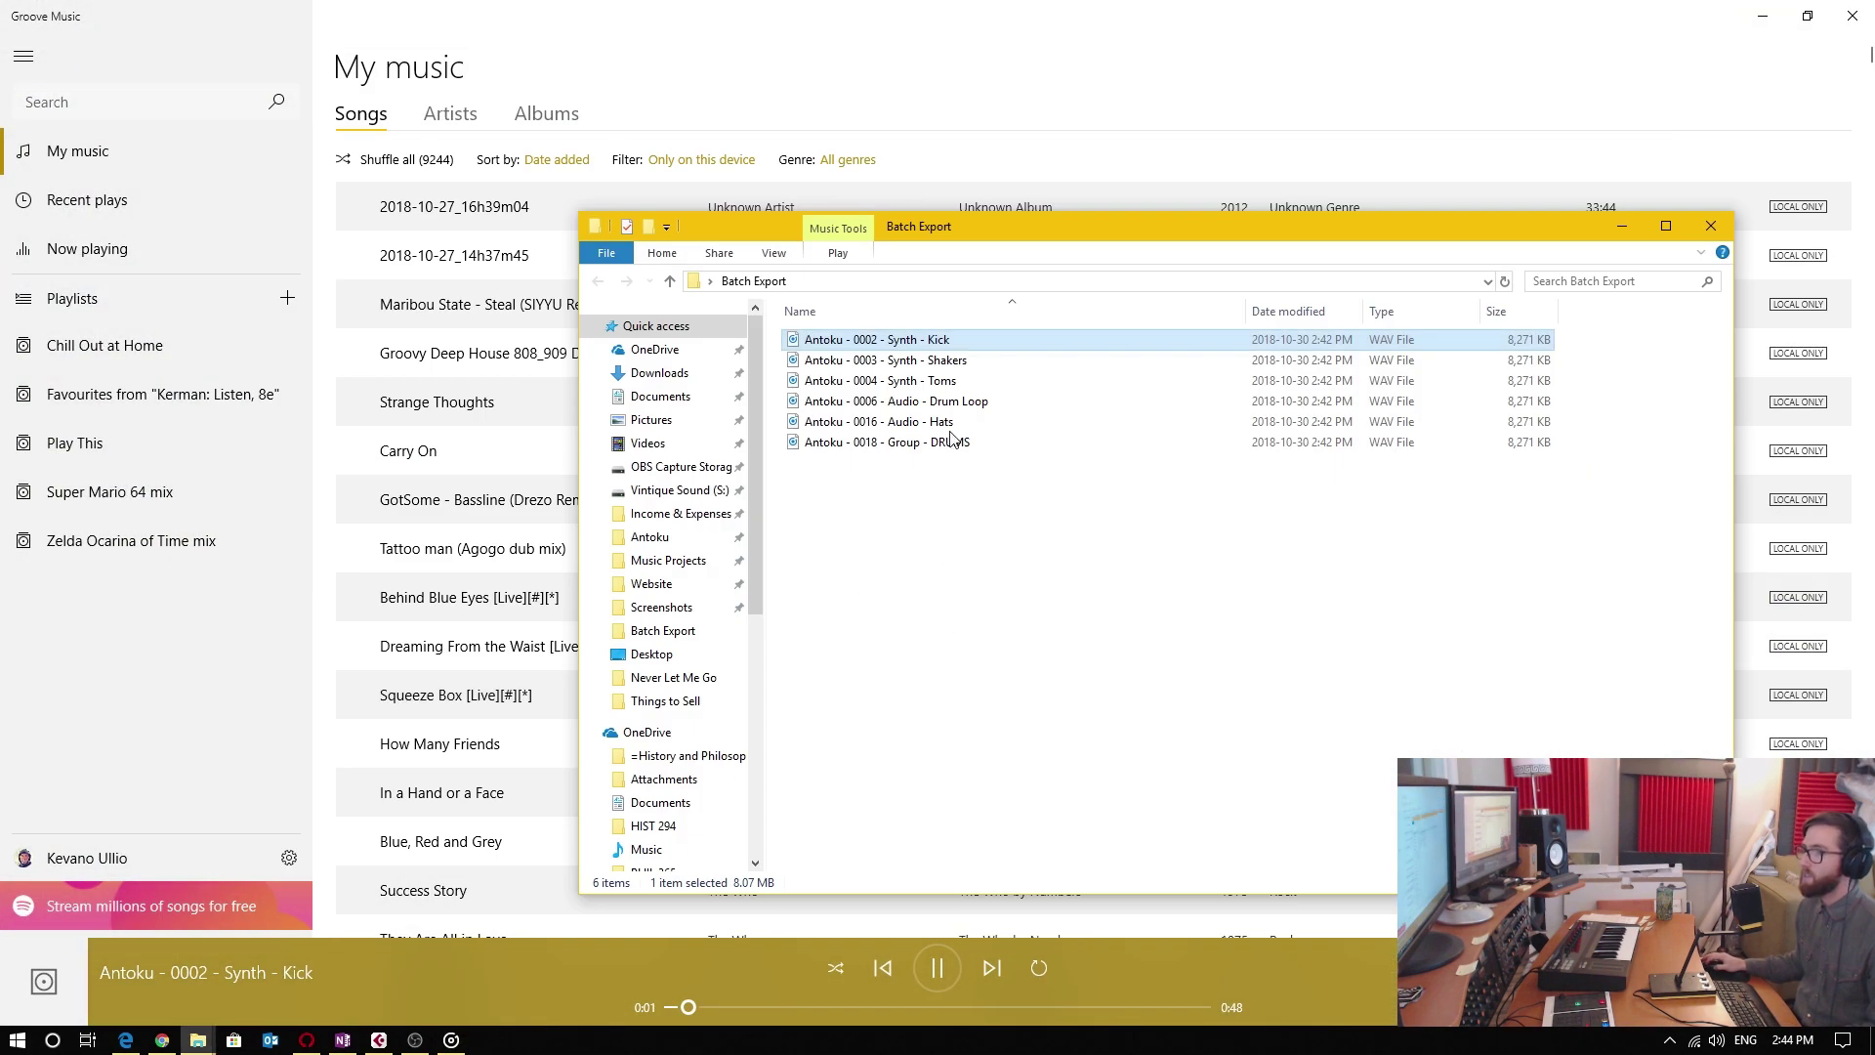
double_click(952, 381)
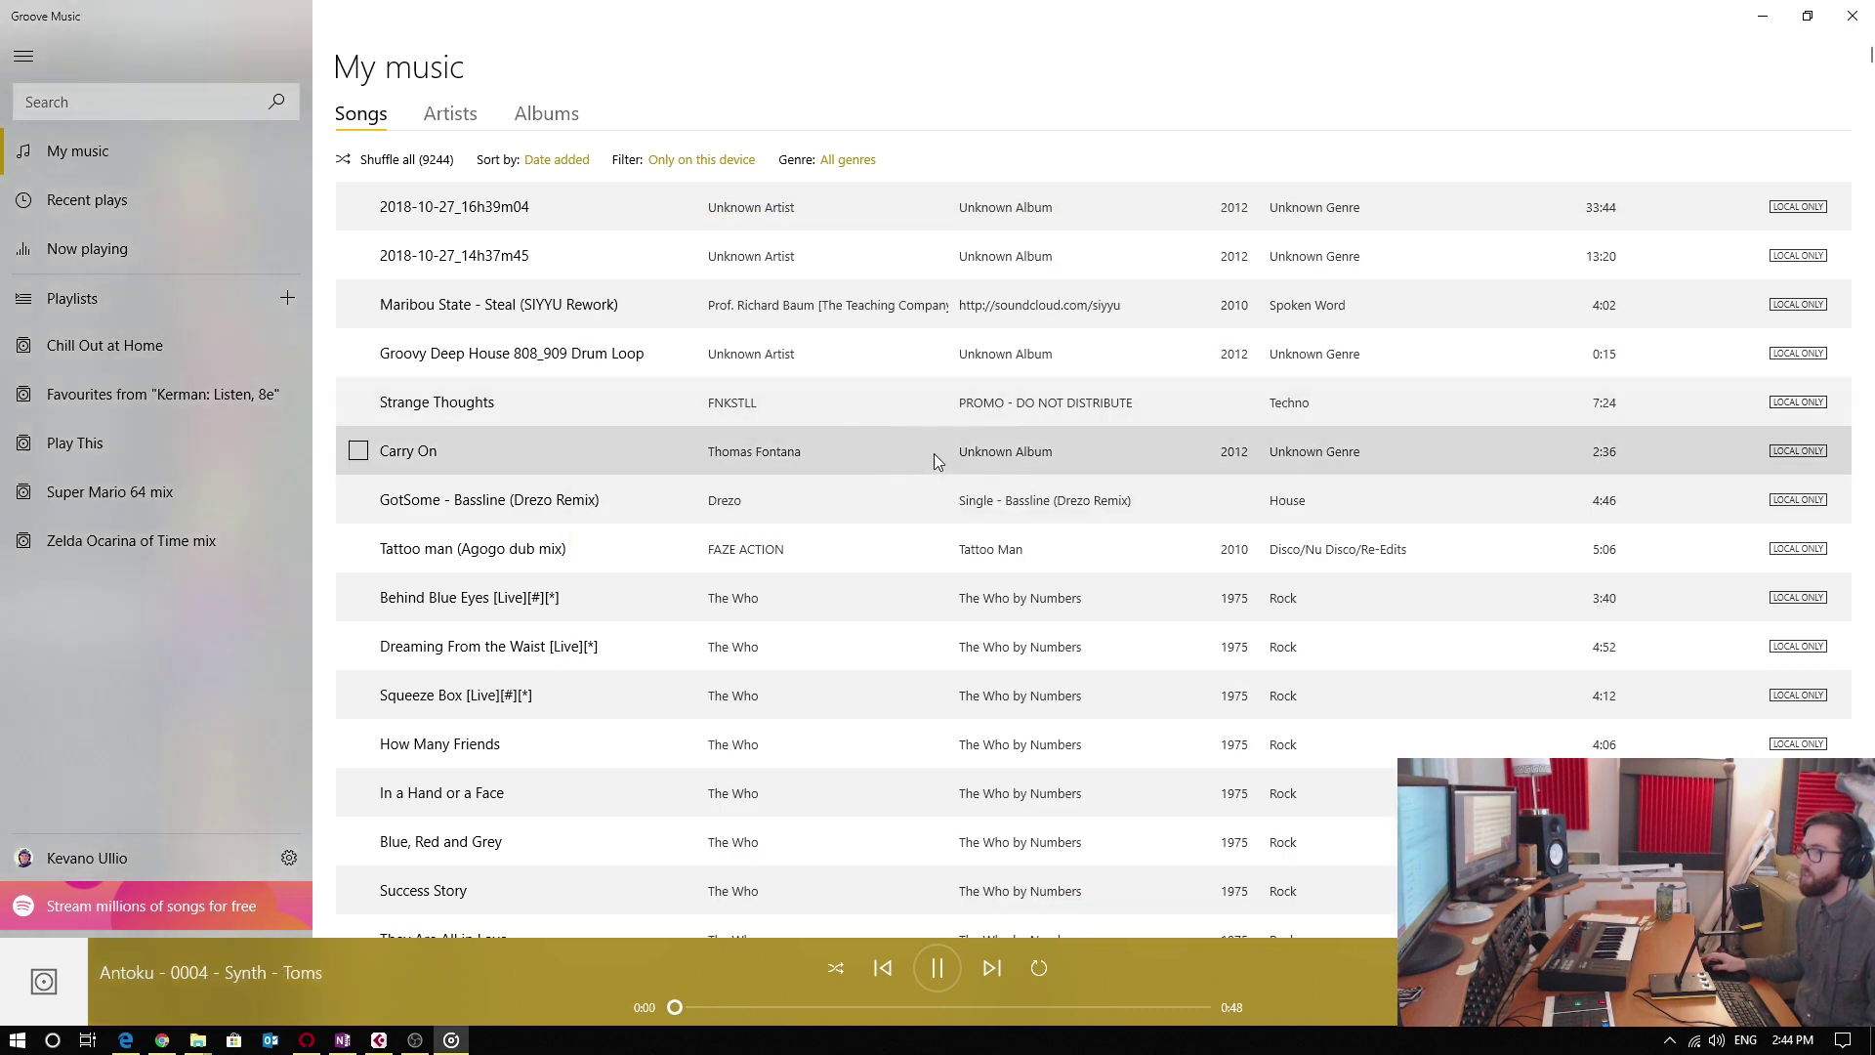
key(alt+Tab)
double_click(965, 404)
key(alt+Tab)
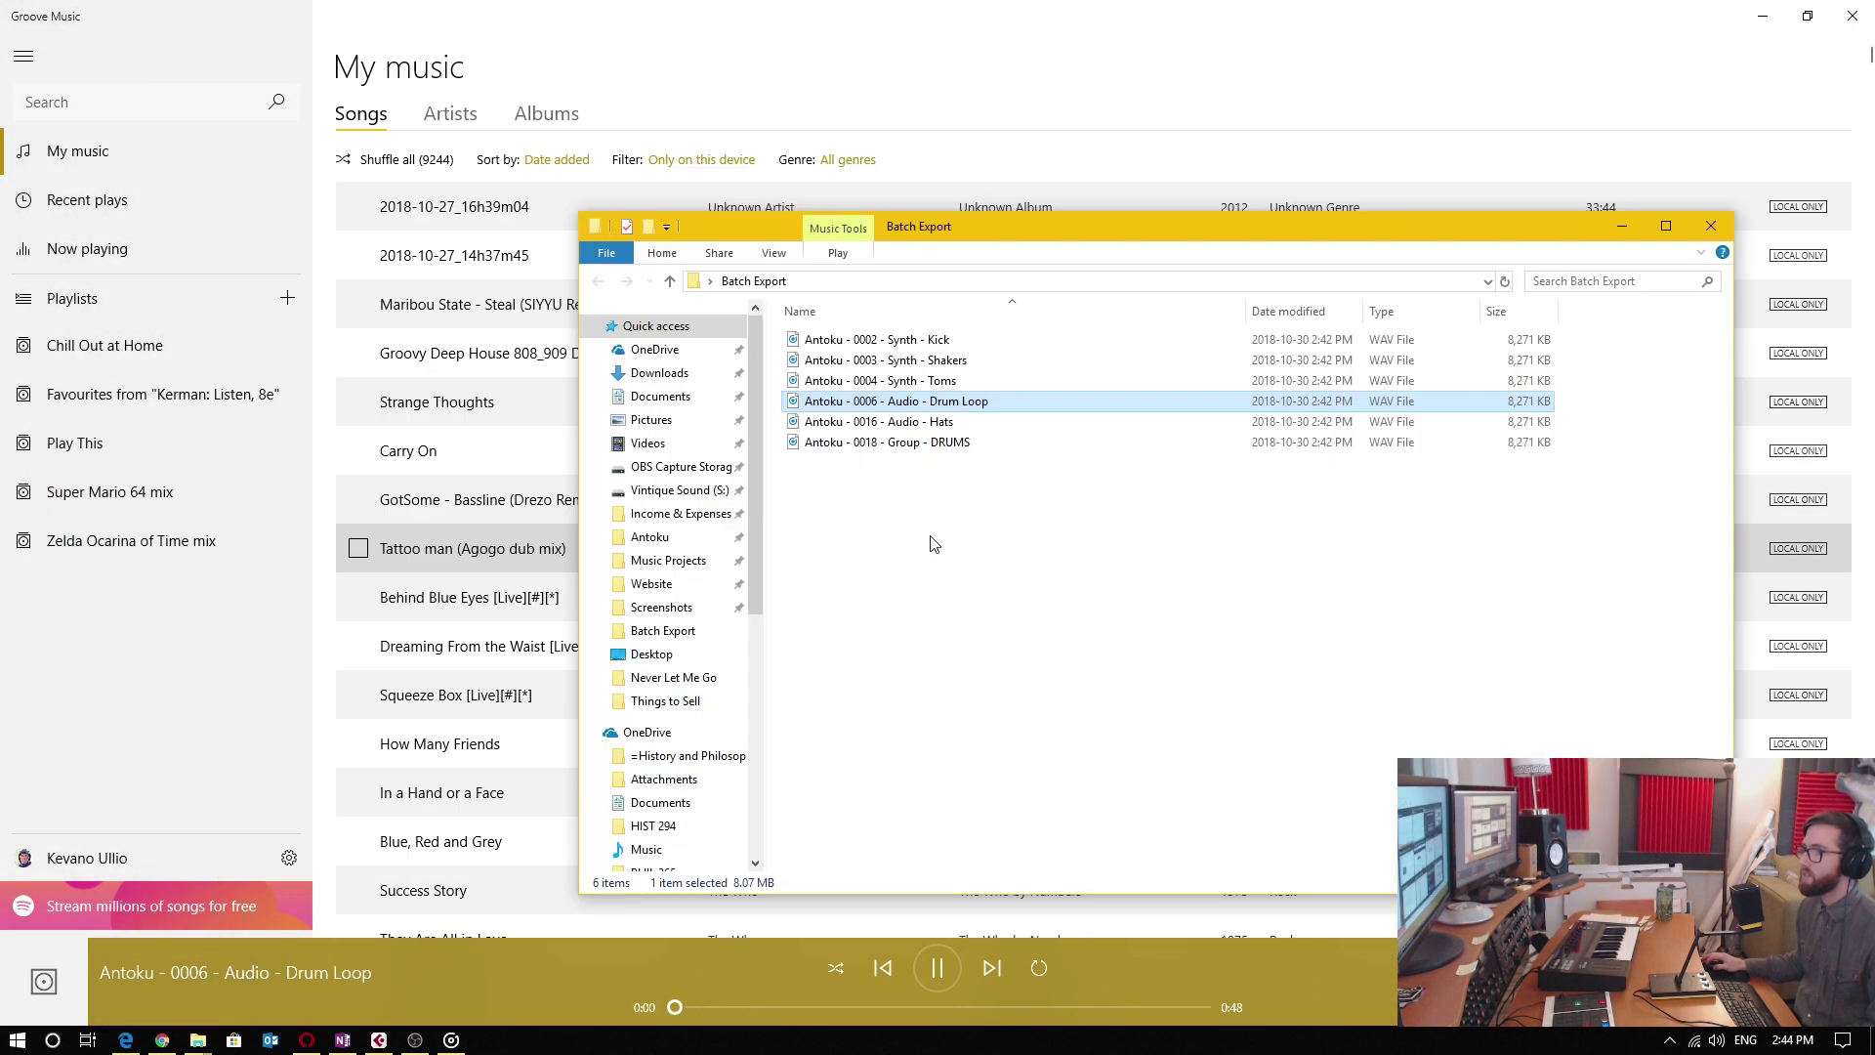
double_click(947, 423)
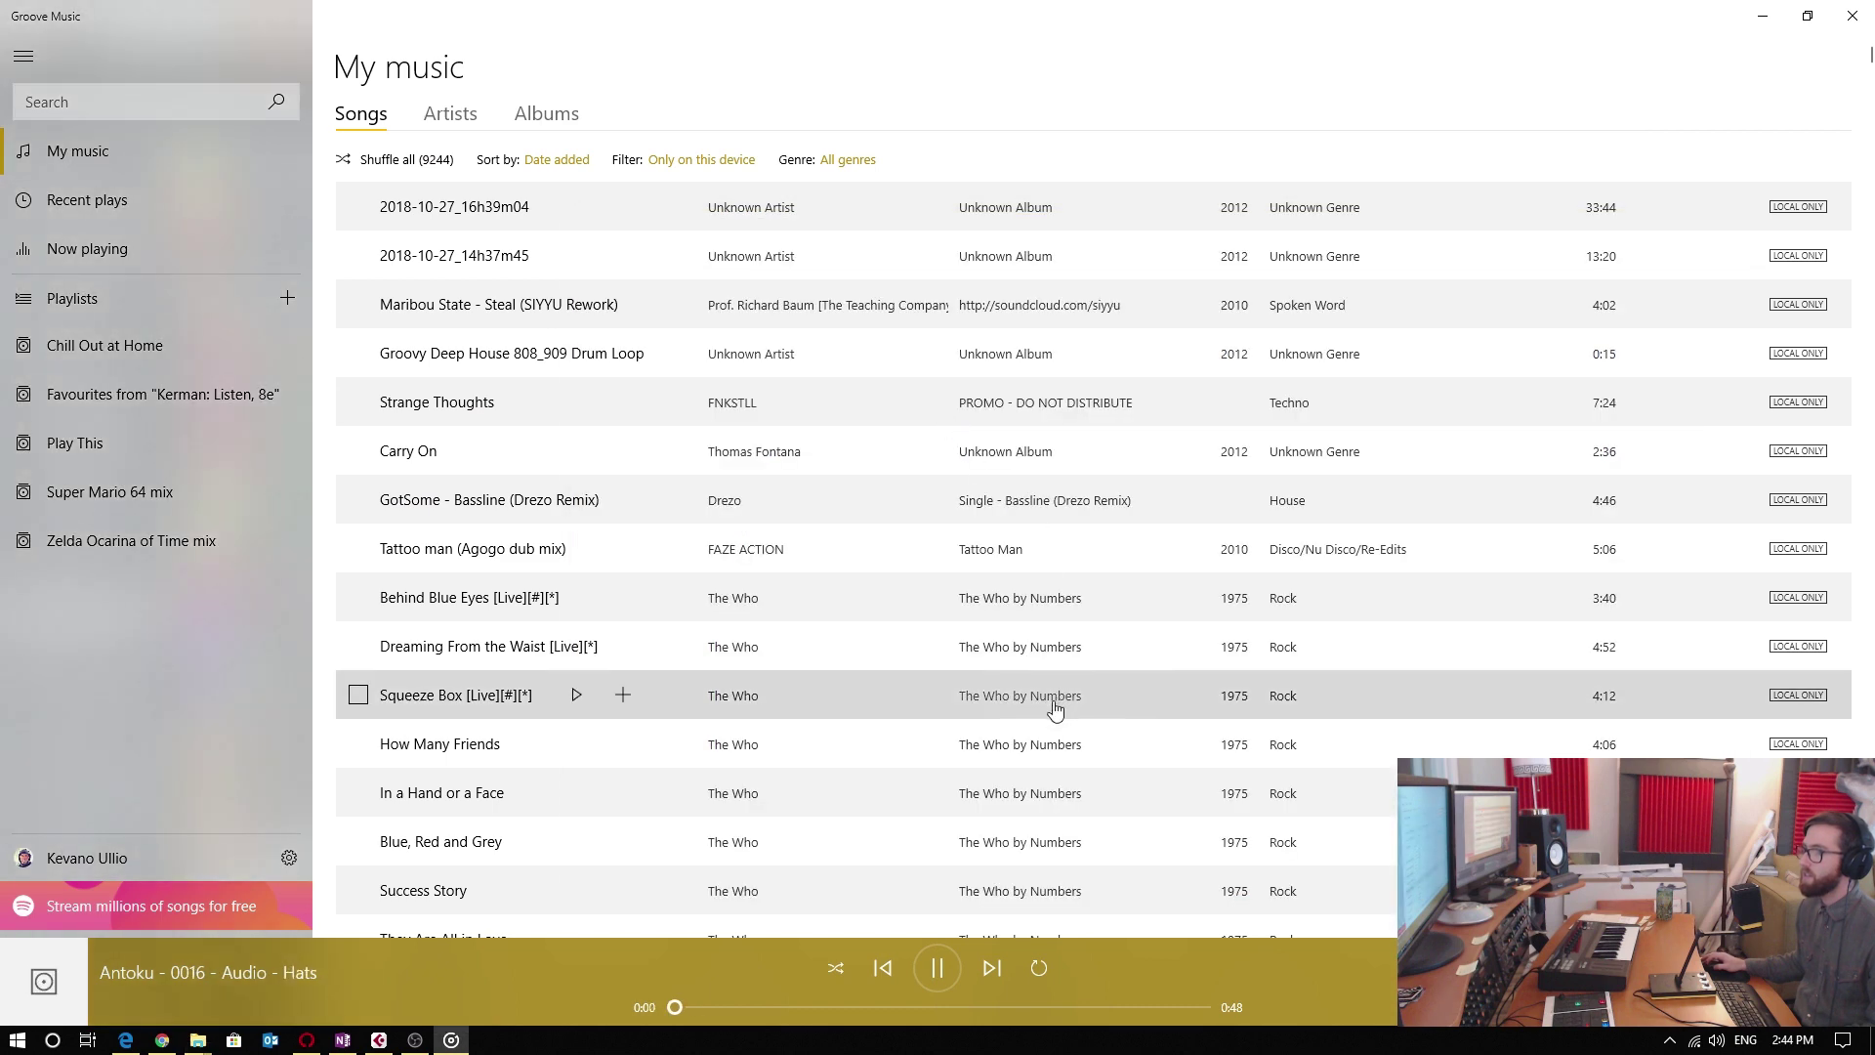
click(1860, 13)
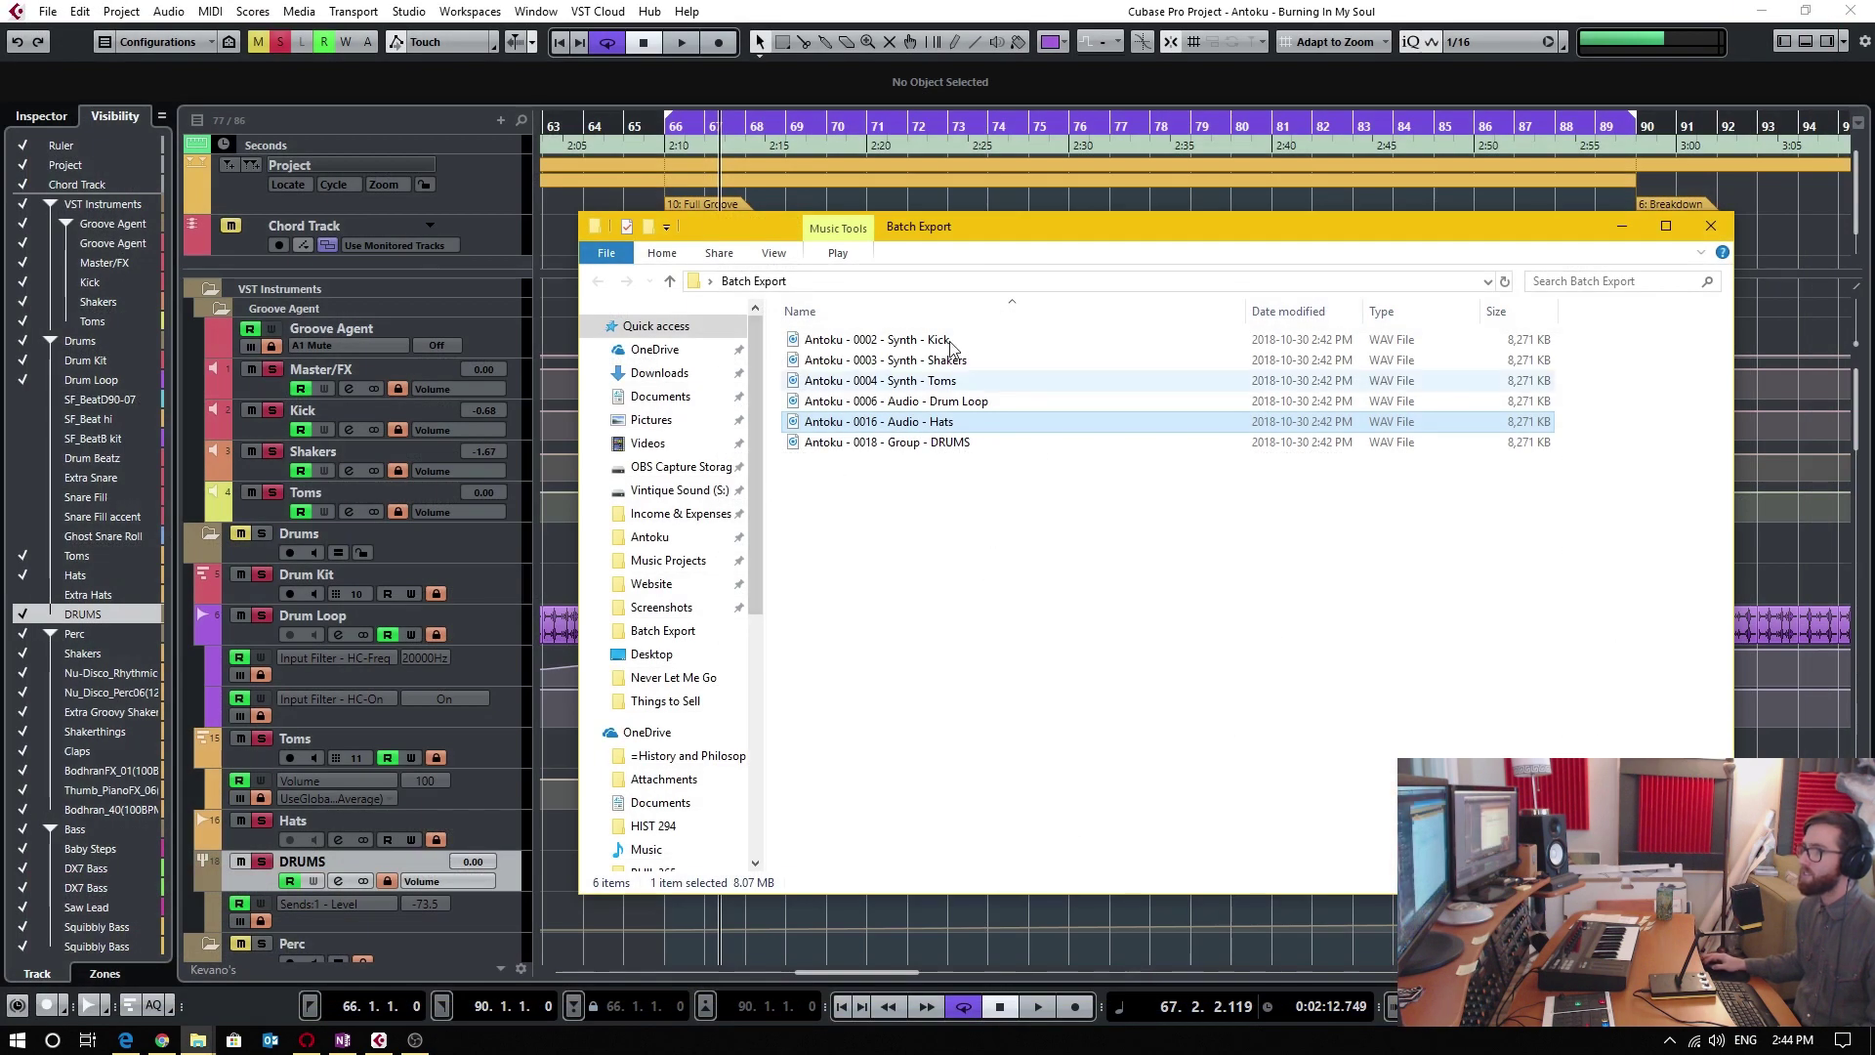
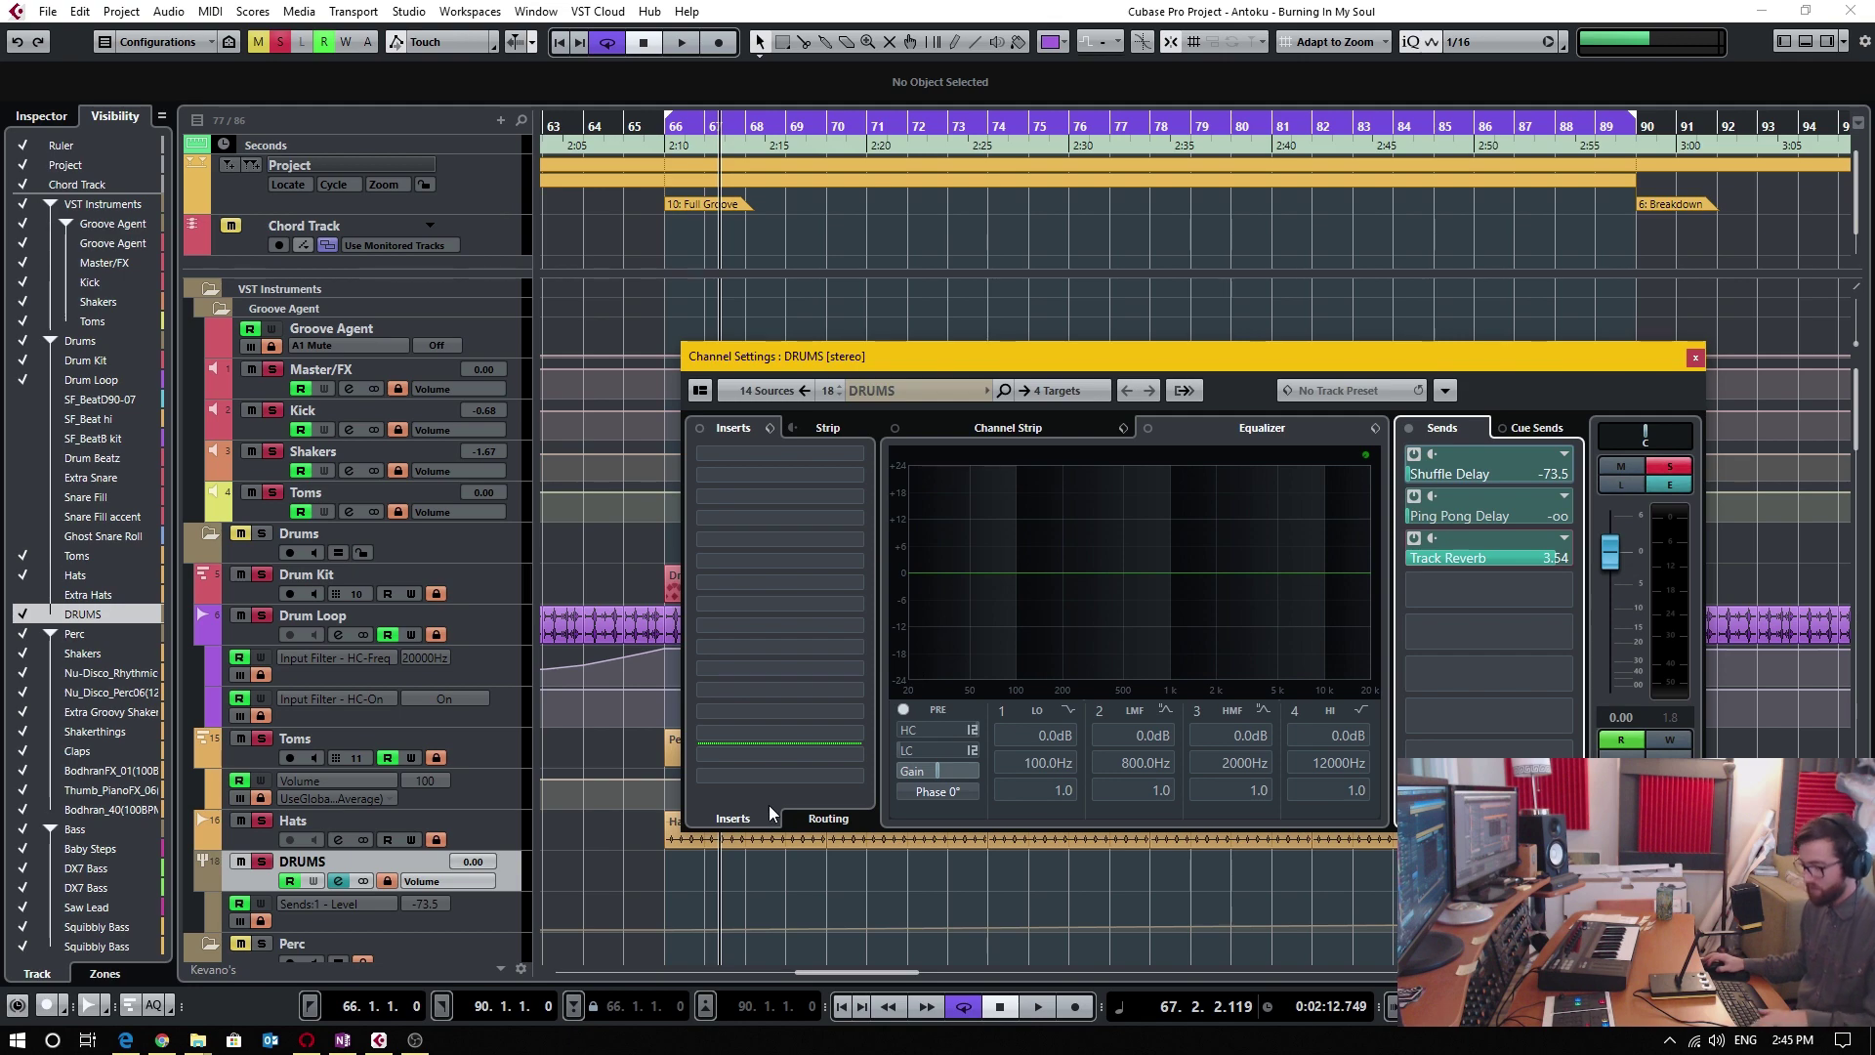
Position the DRUMS channel settings window over the upper project area and play the loop briefly through that channel.
key(F3)
drag(1619, 369, 1503, 476)
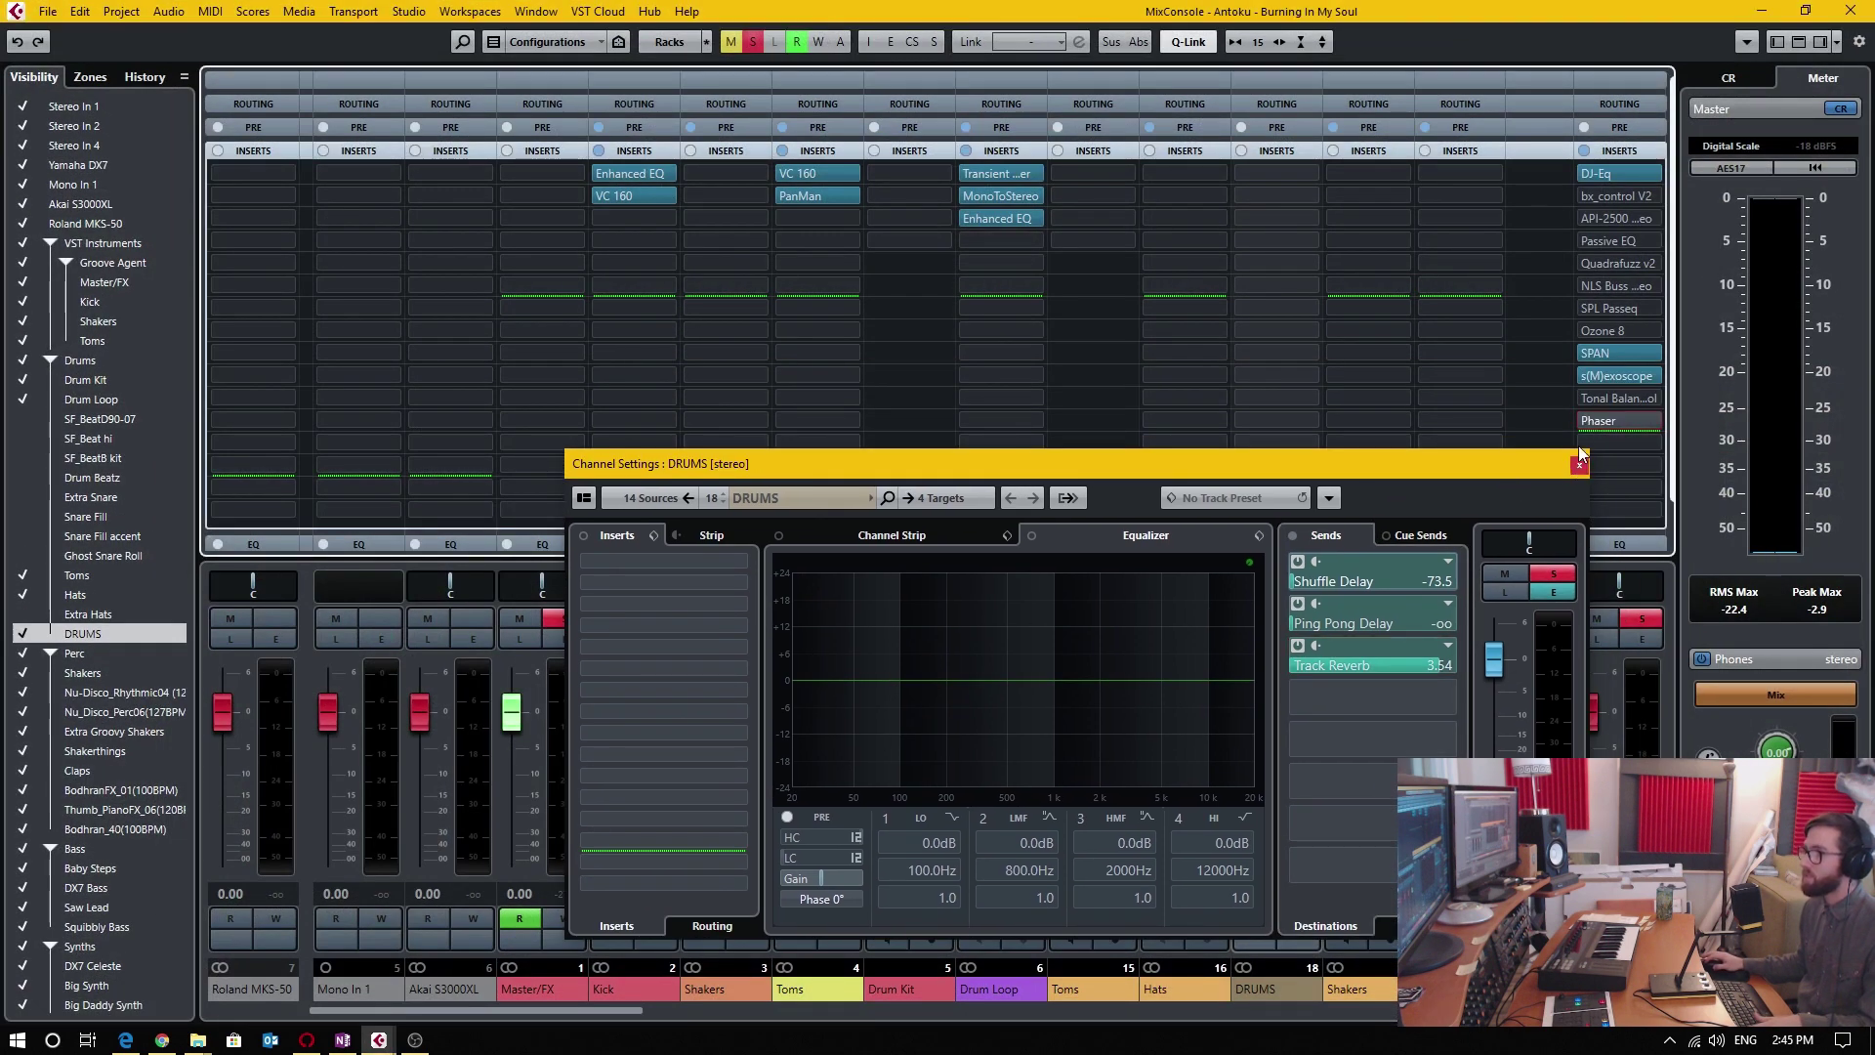
key(F3)
drag(1282, 454, 1228, 267)
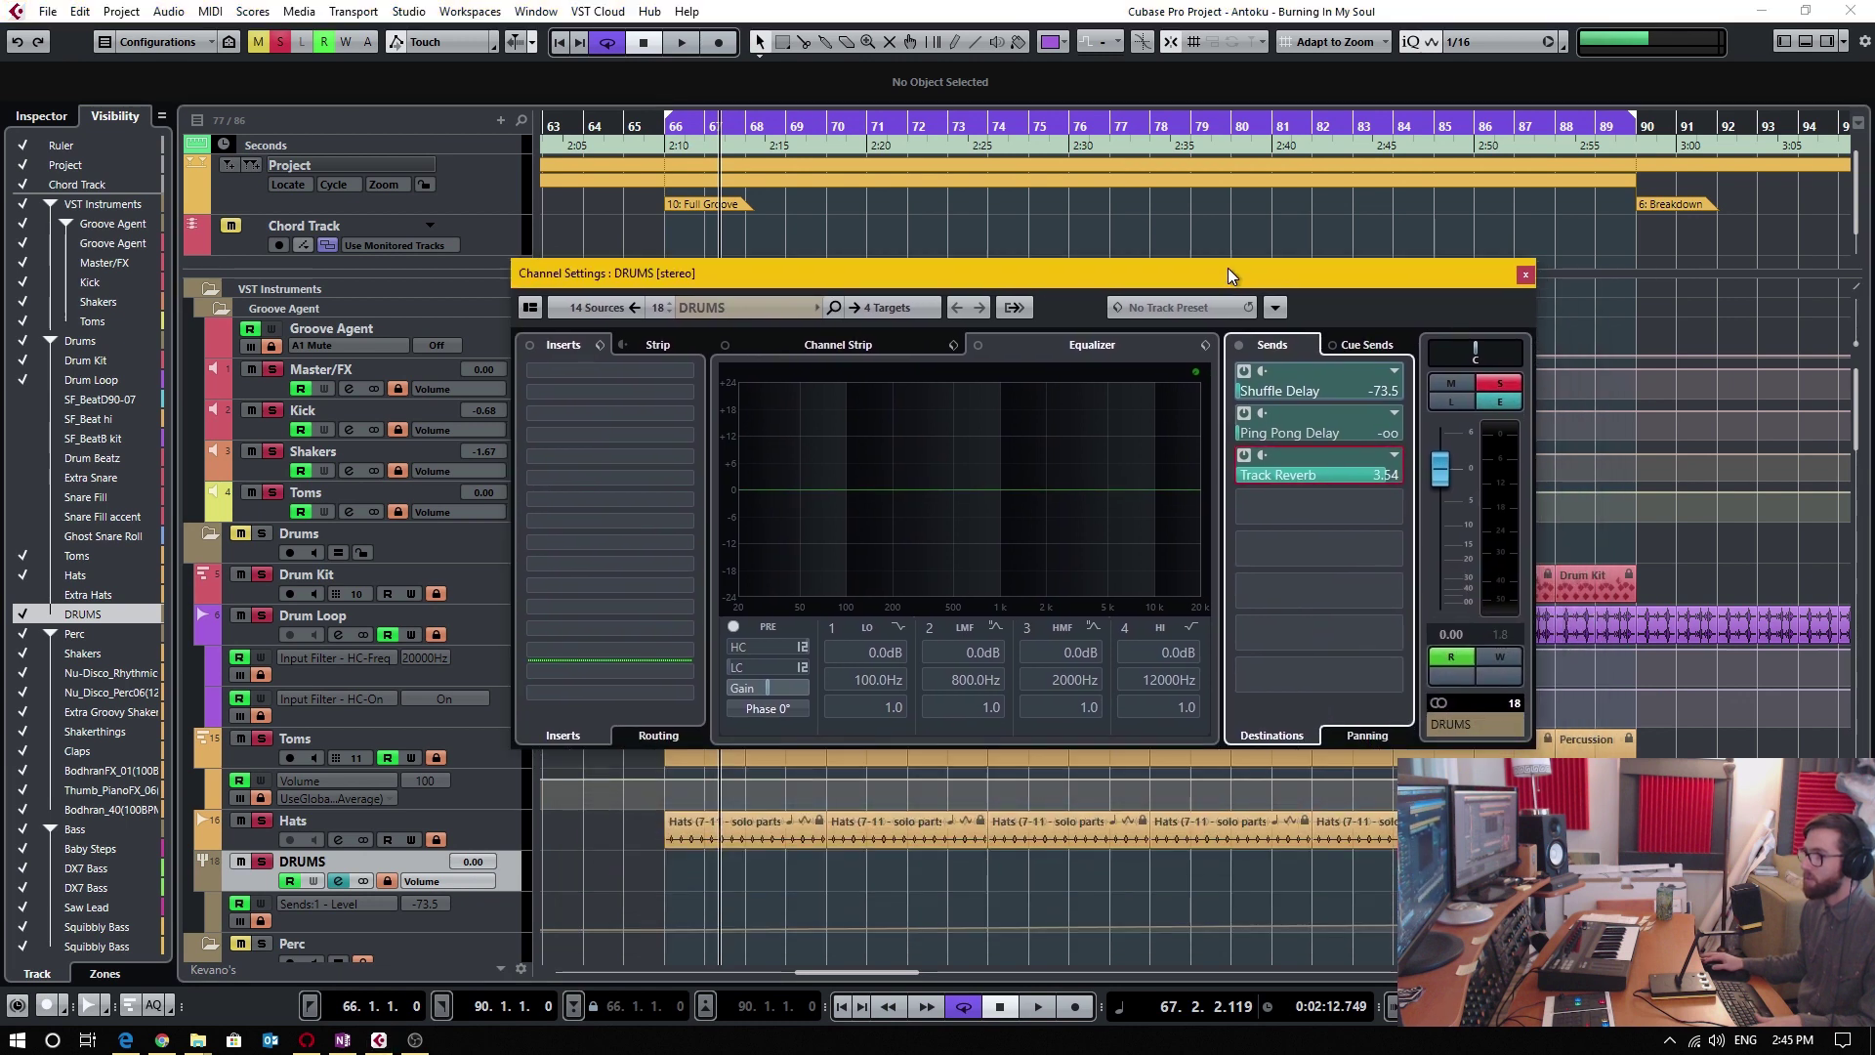
key(space)
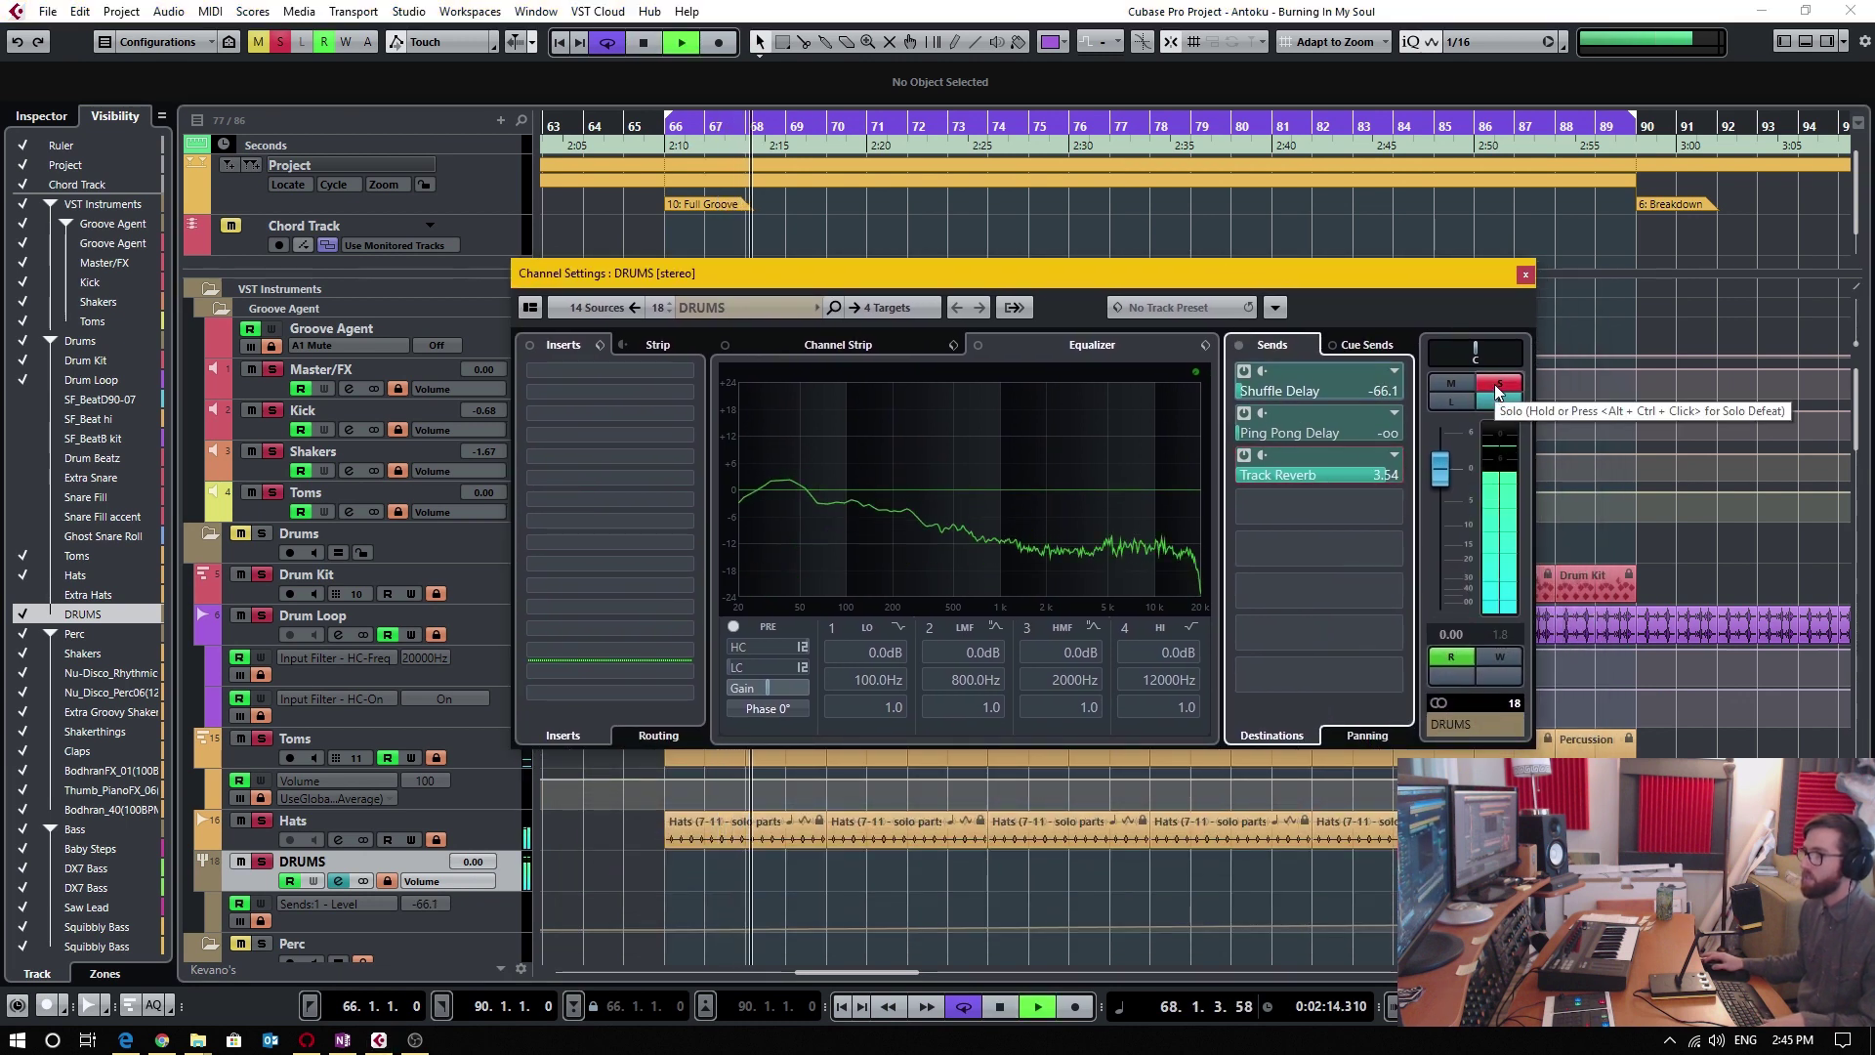
key(space)
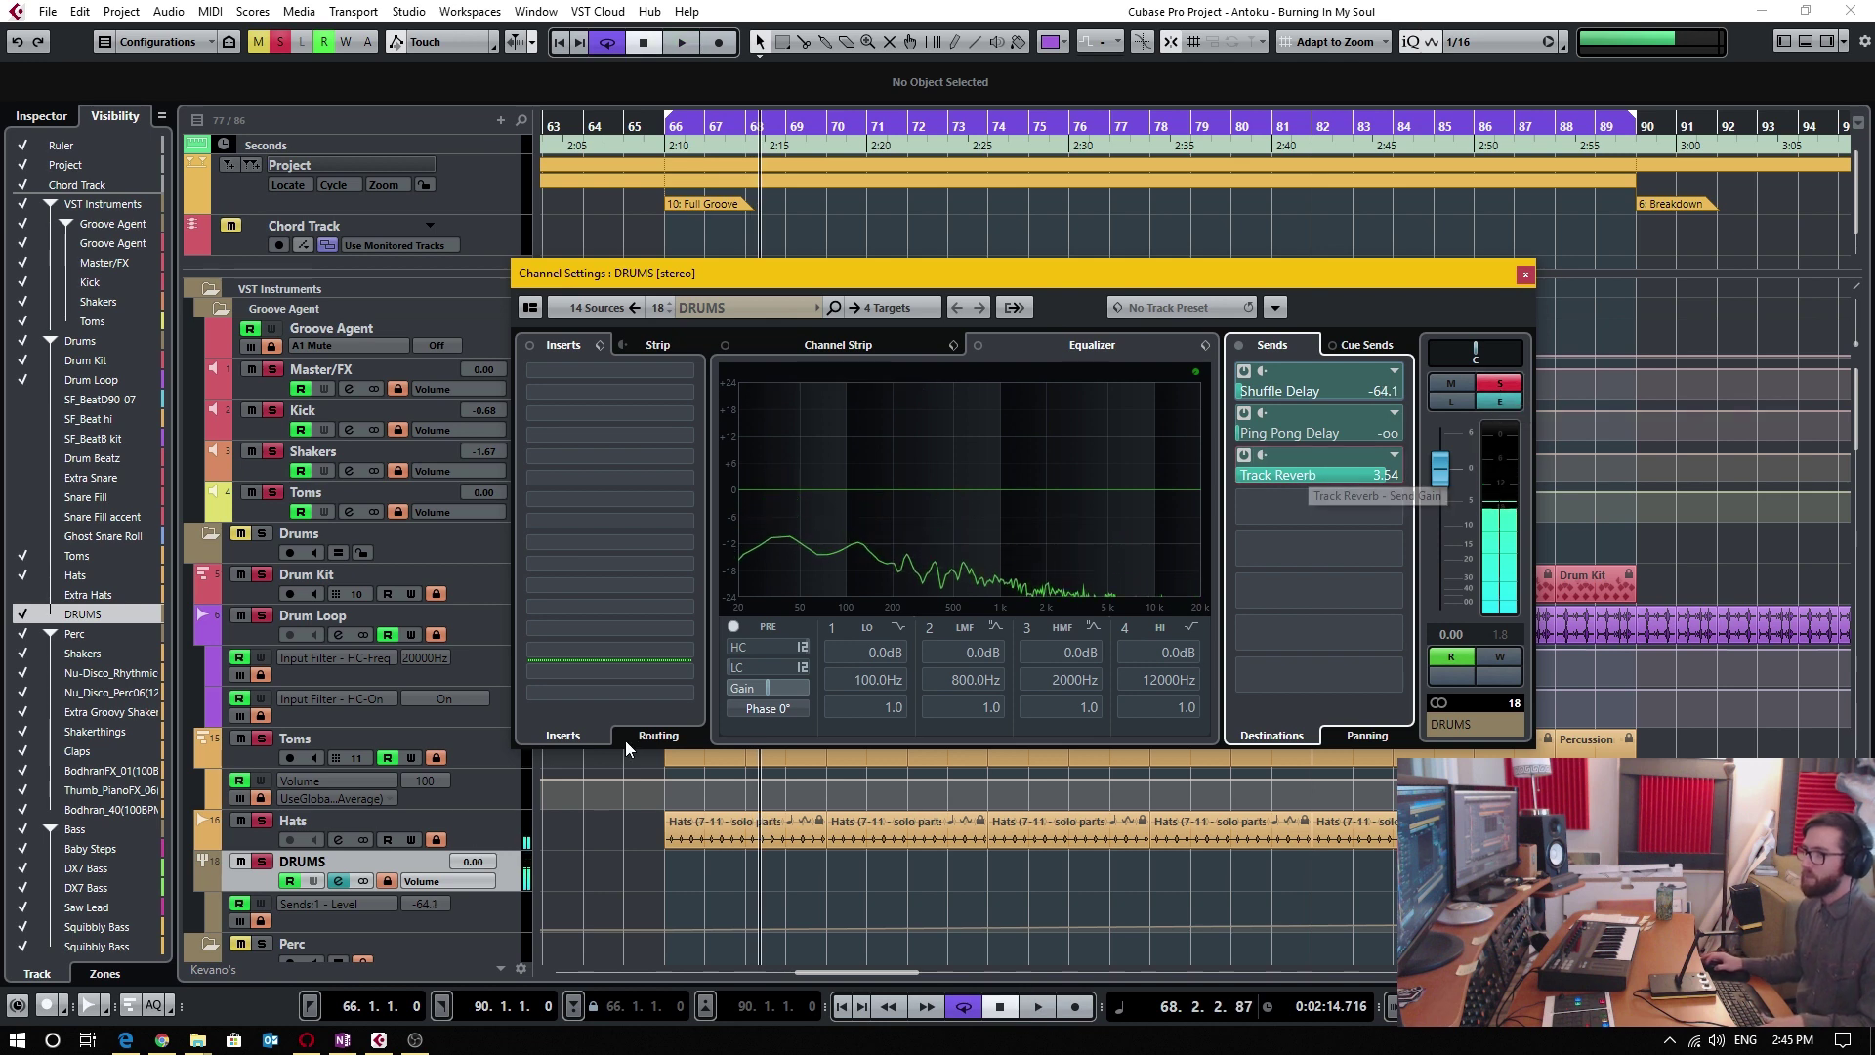
Insert PingPongDelay in the first insert slot of the DRUMS channel and lower its feedback.
click(655, 373)
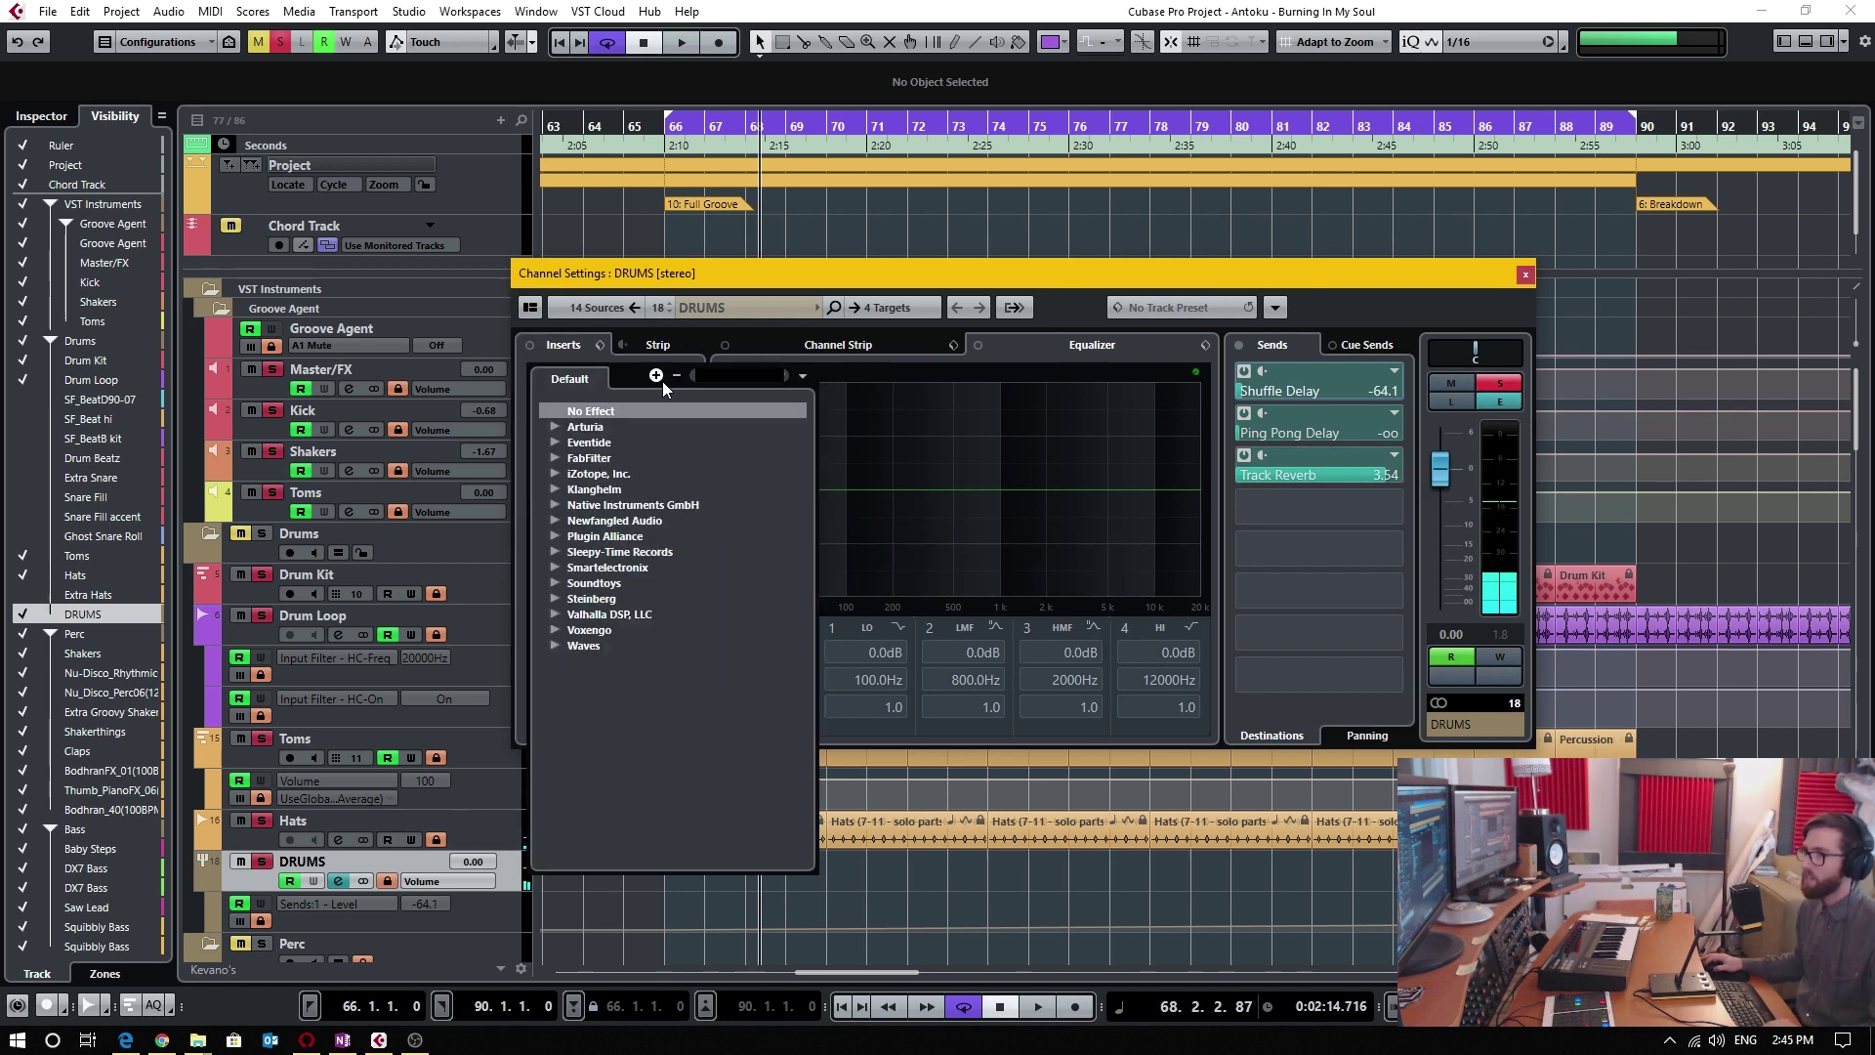
text(delay)
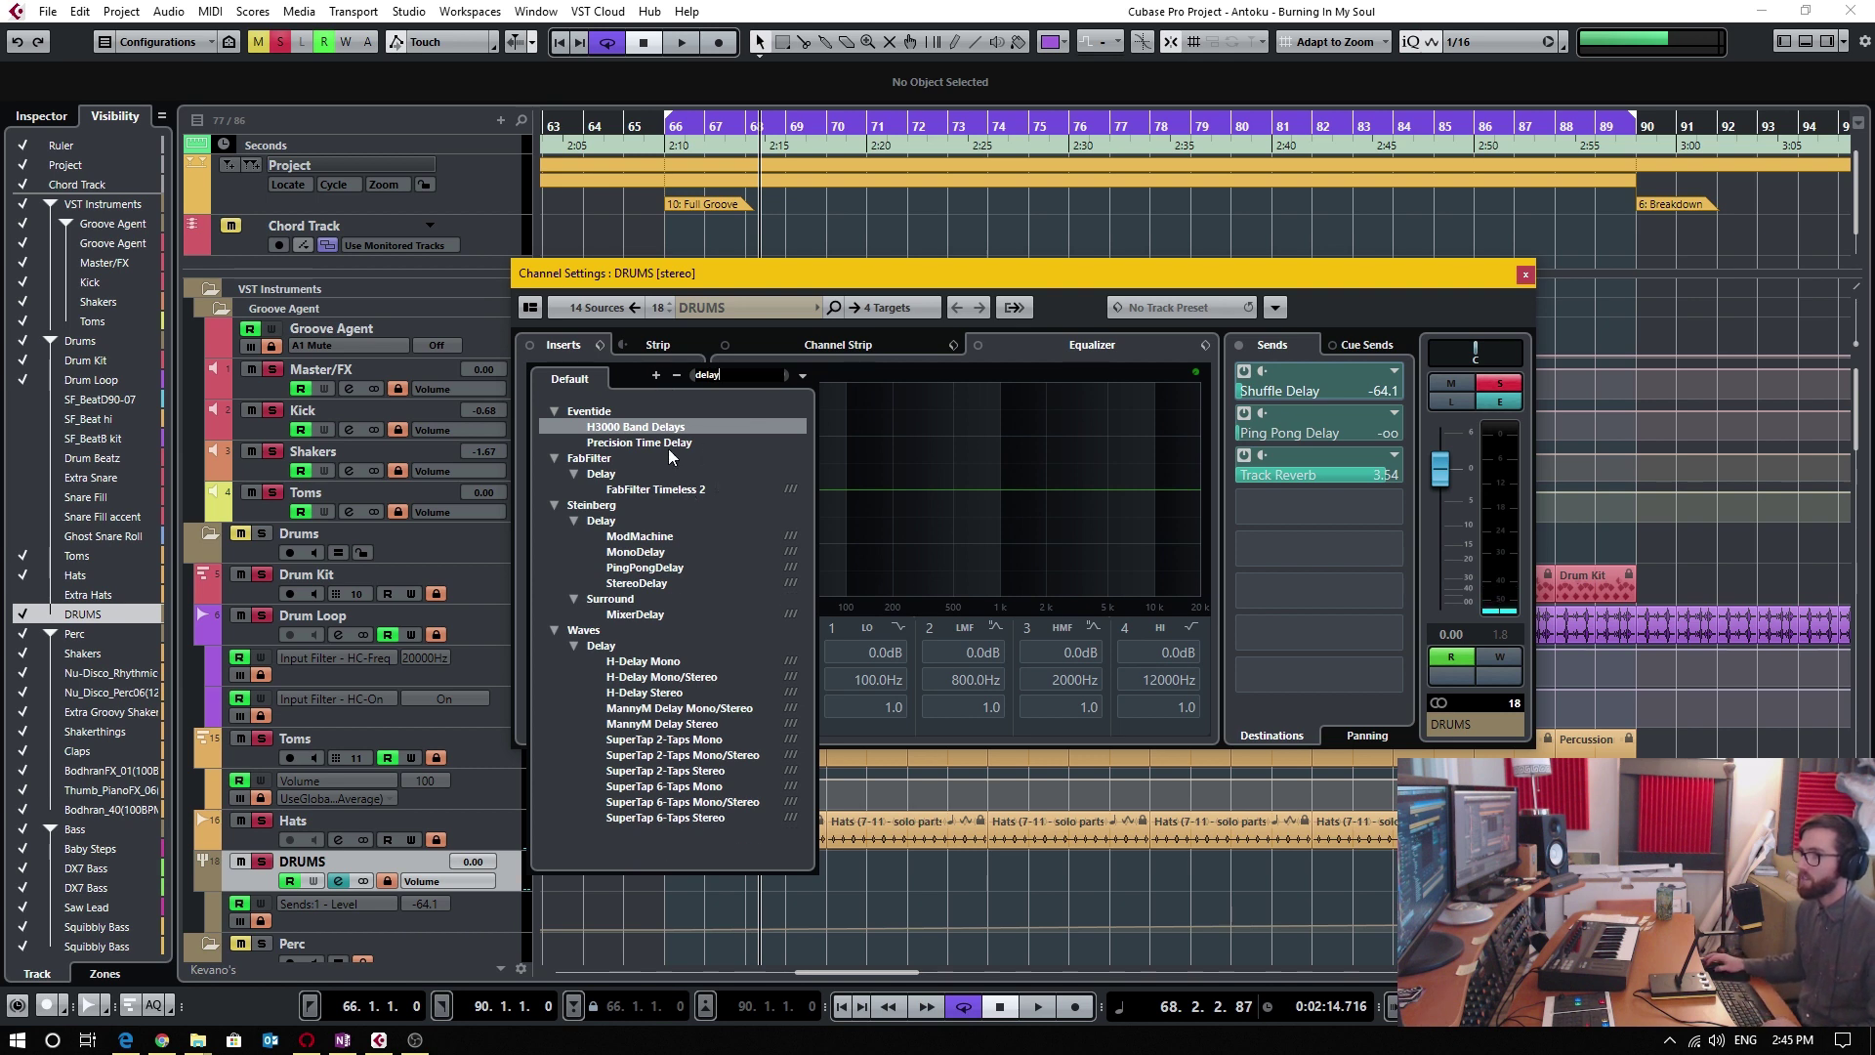
click(645, 568)
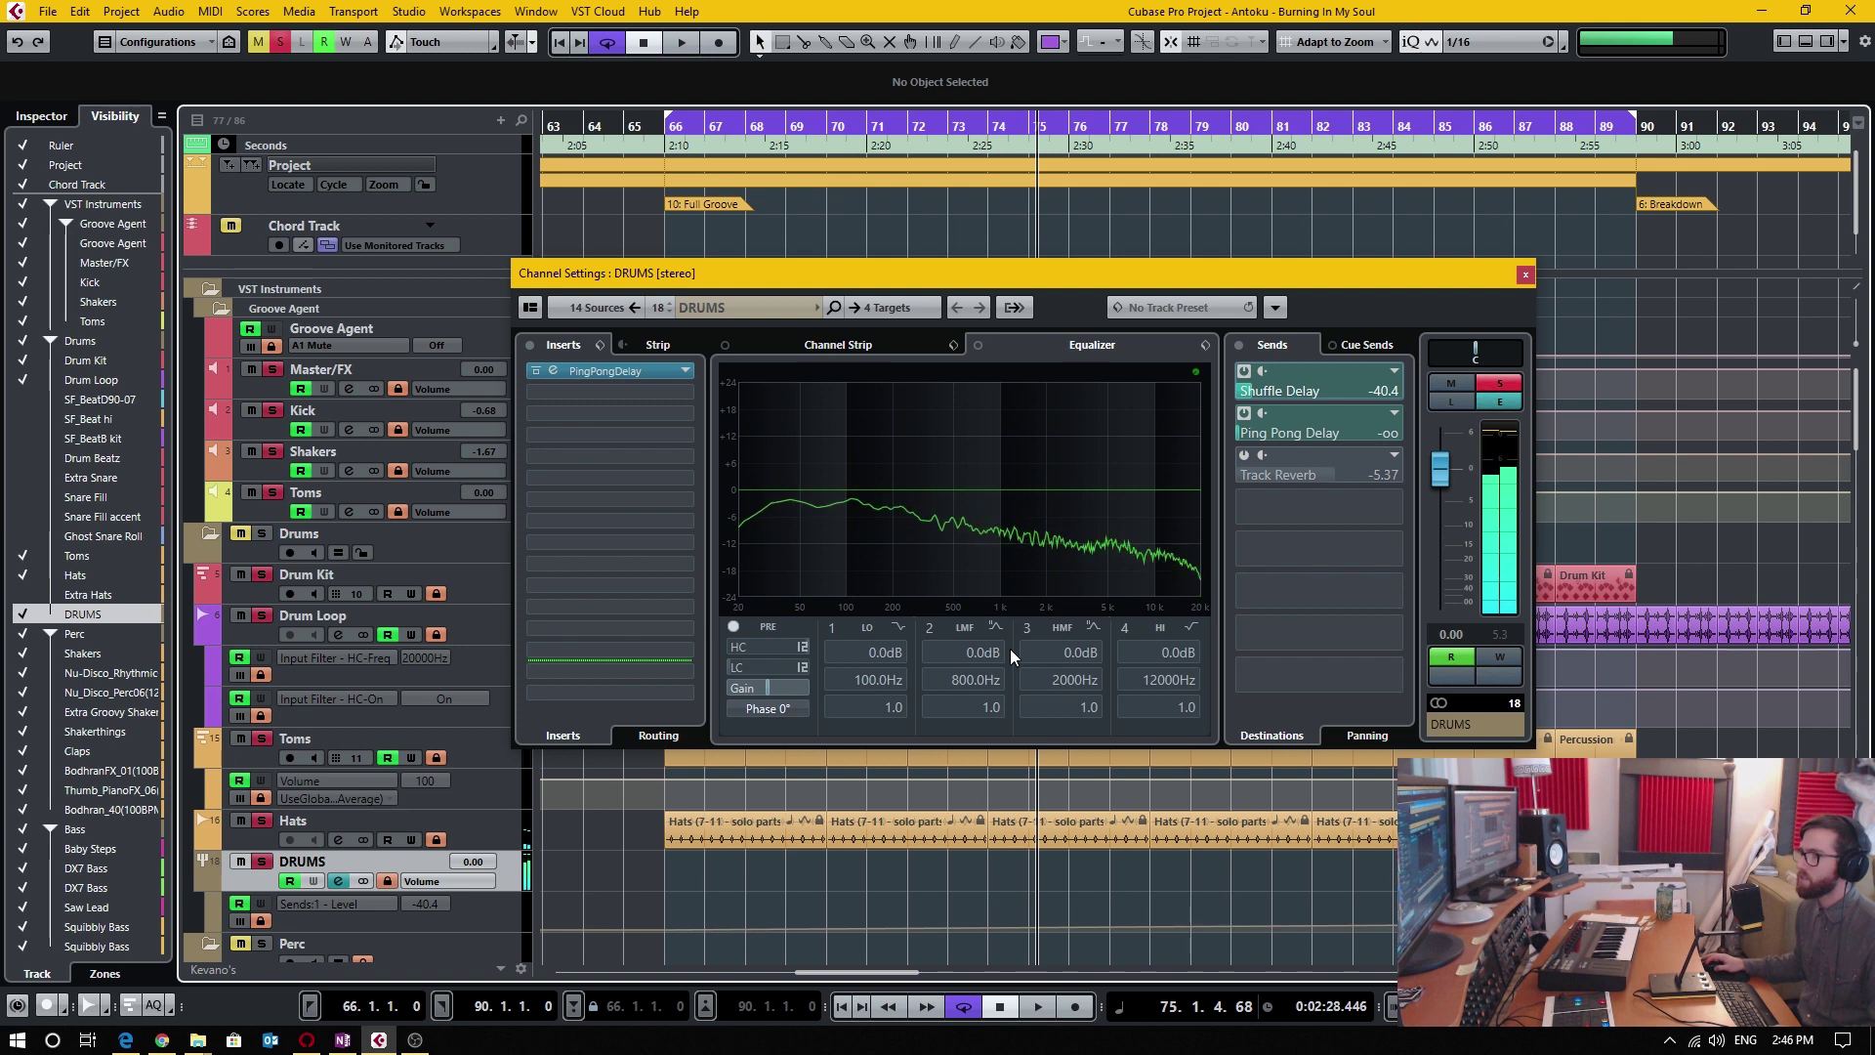
double_click(637, 373)
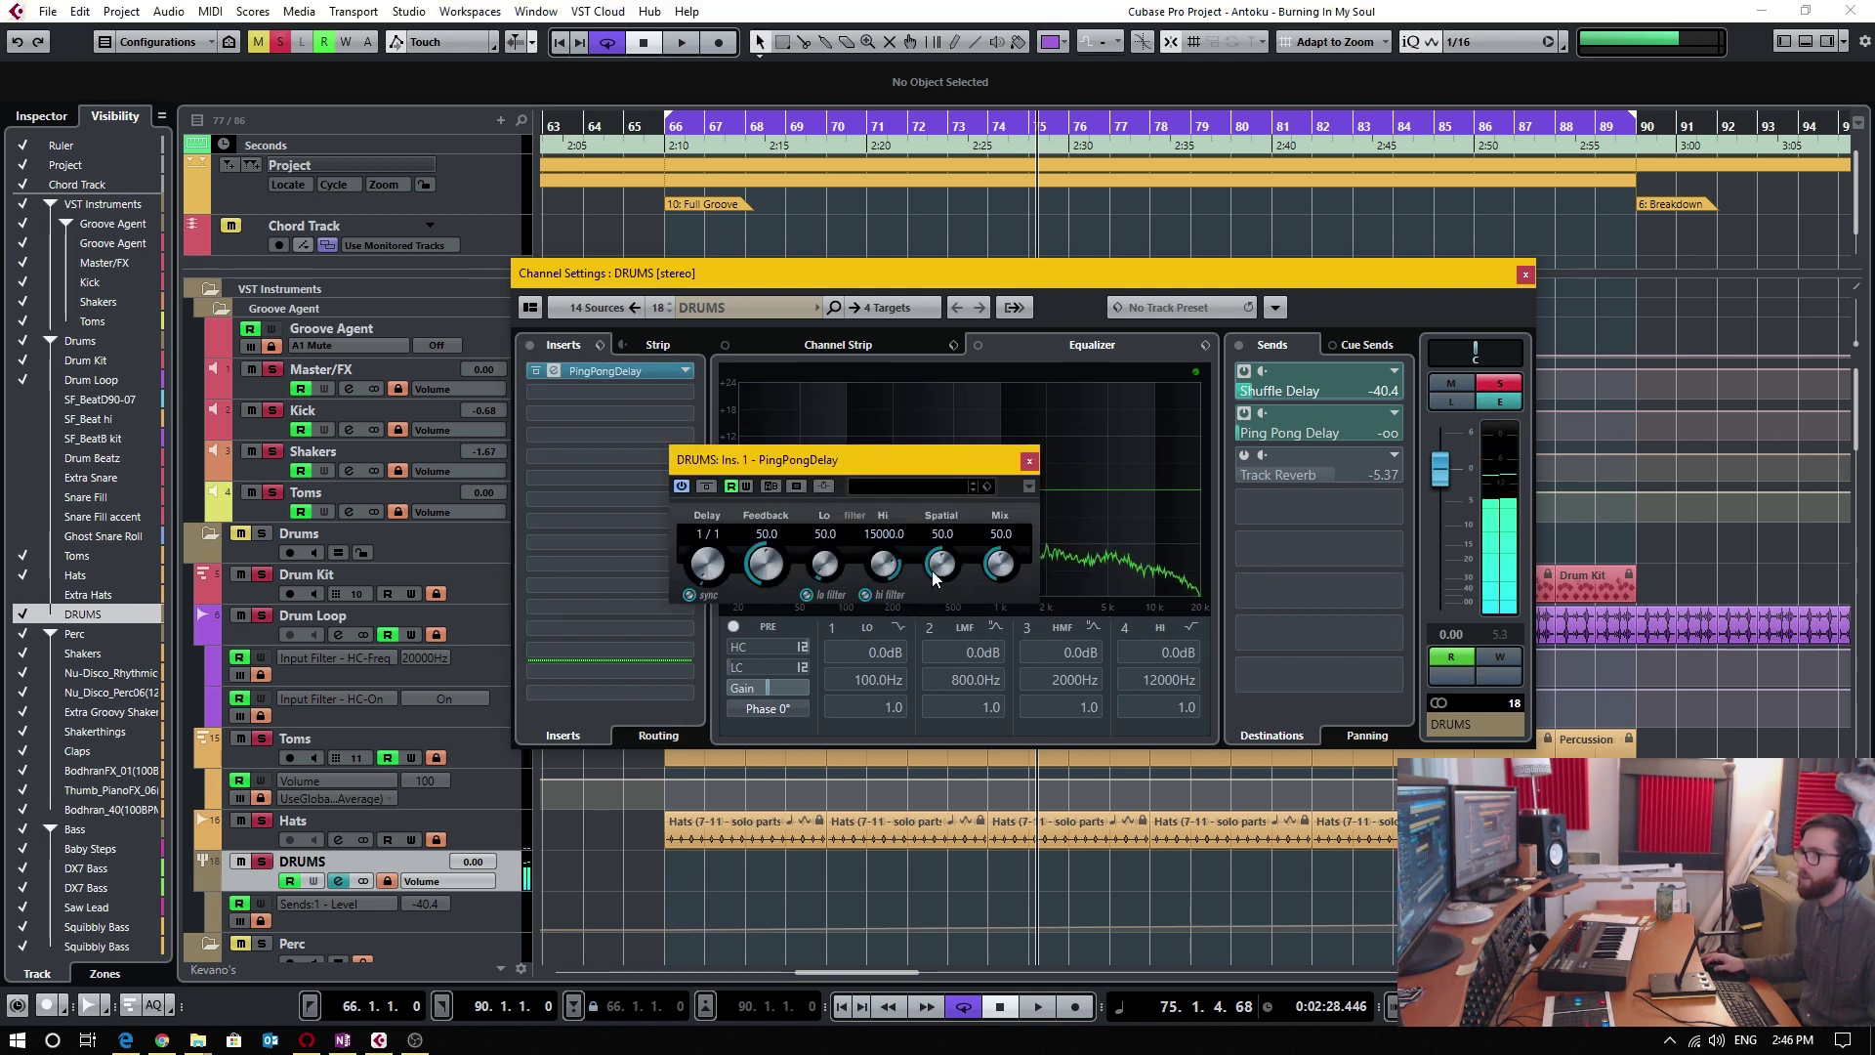
drag(766, 564, 765, 593)
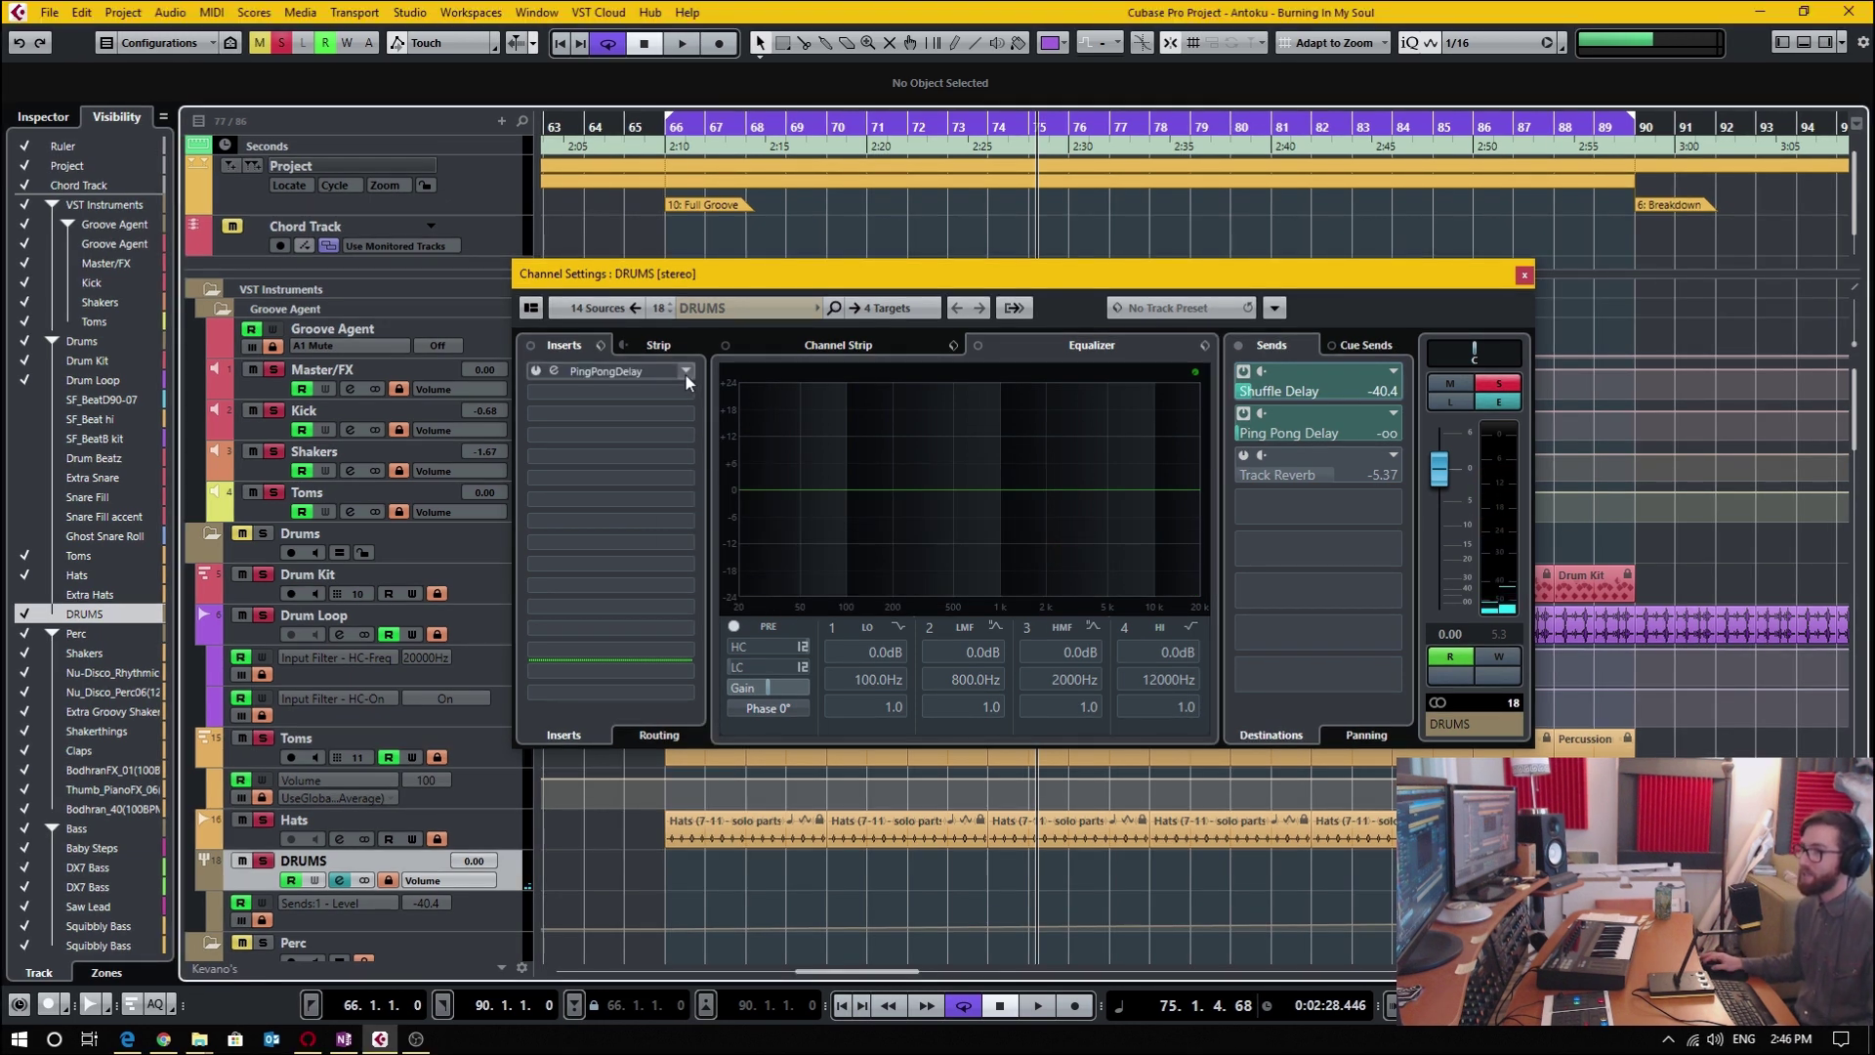
Replace PingPongDelay on the DRUMS channel with StereoDelay, discard the PingPongDelay changes, and open the StereoDelay settings.
click(685, 373)
click(636, 676)
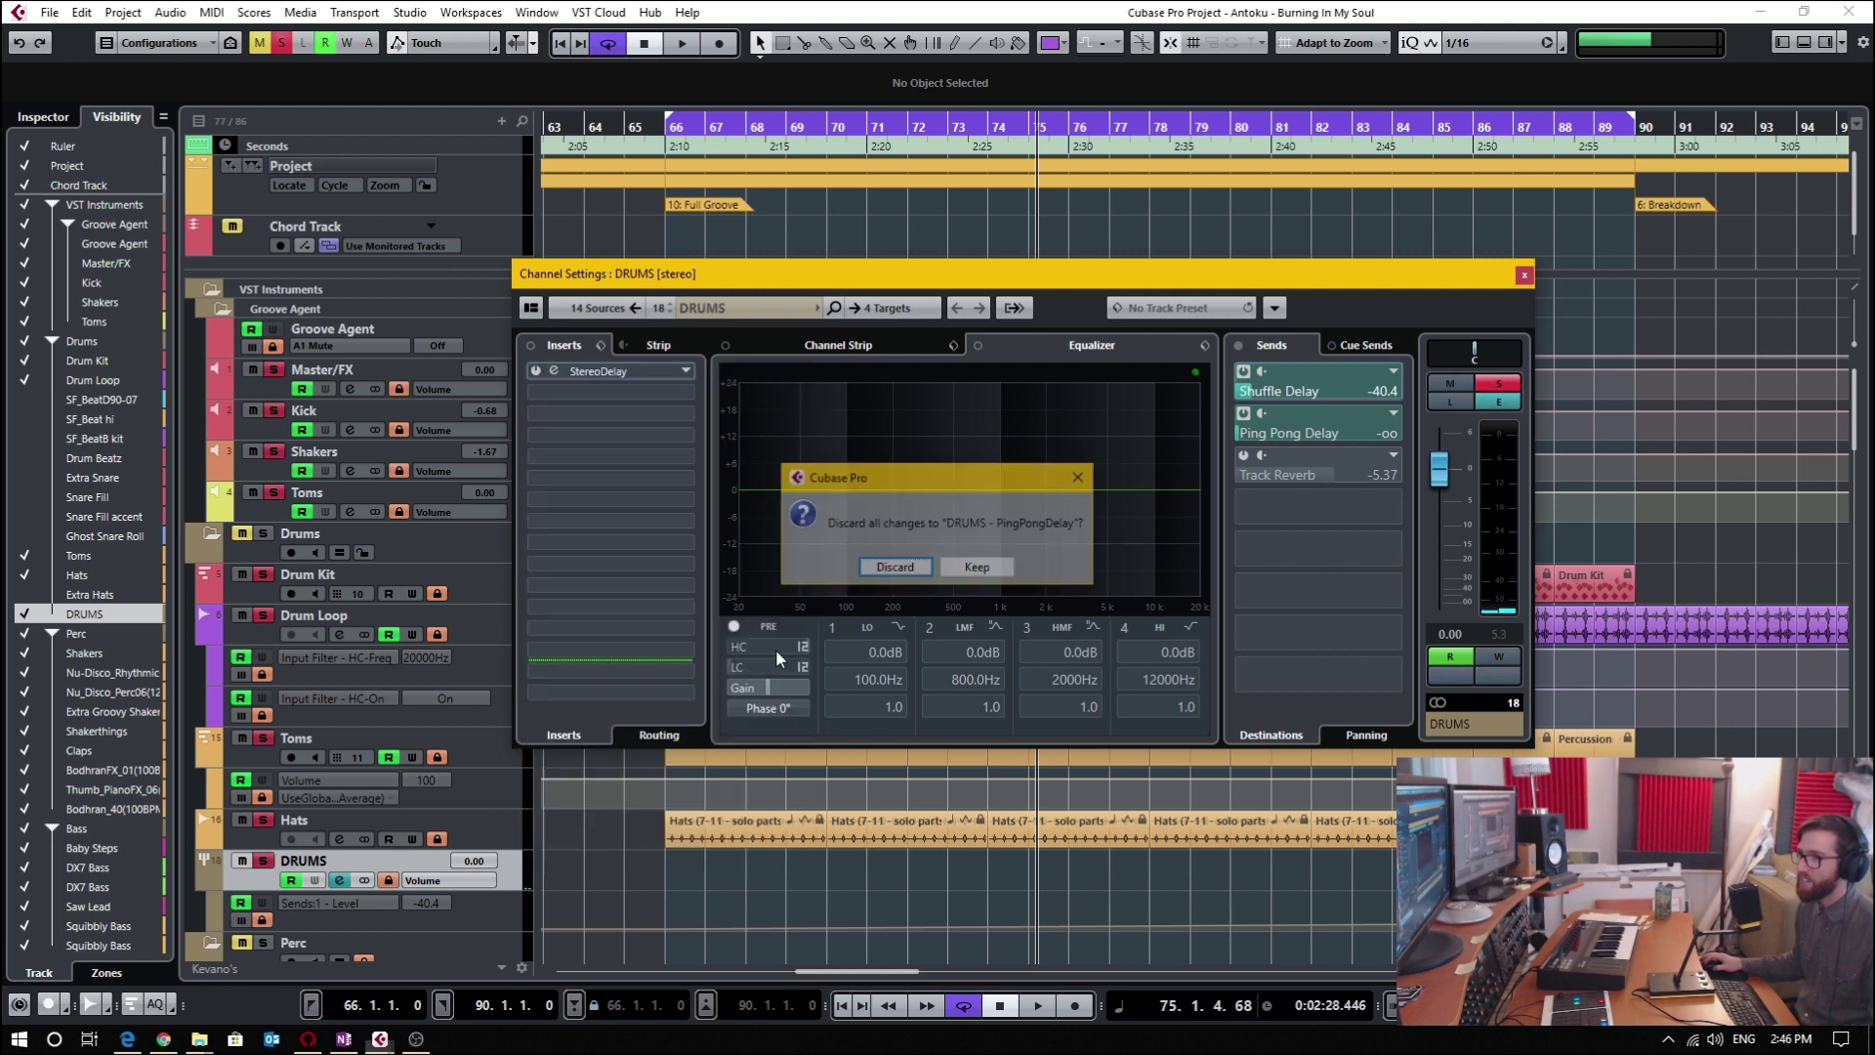
click(892, 561)
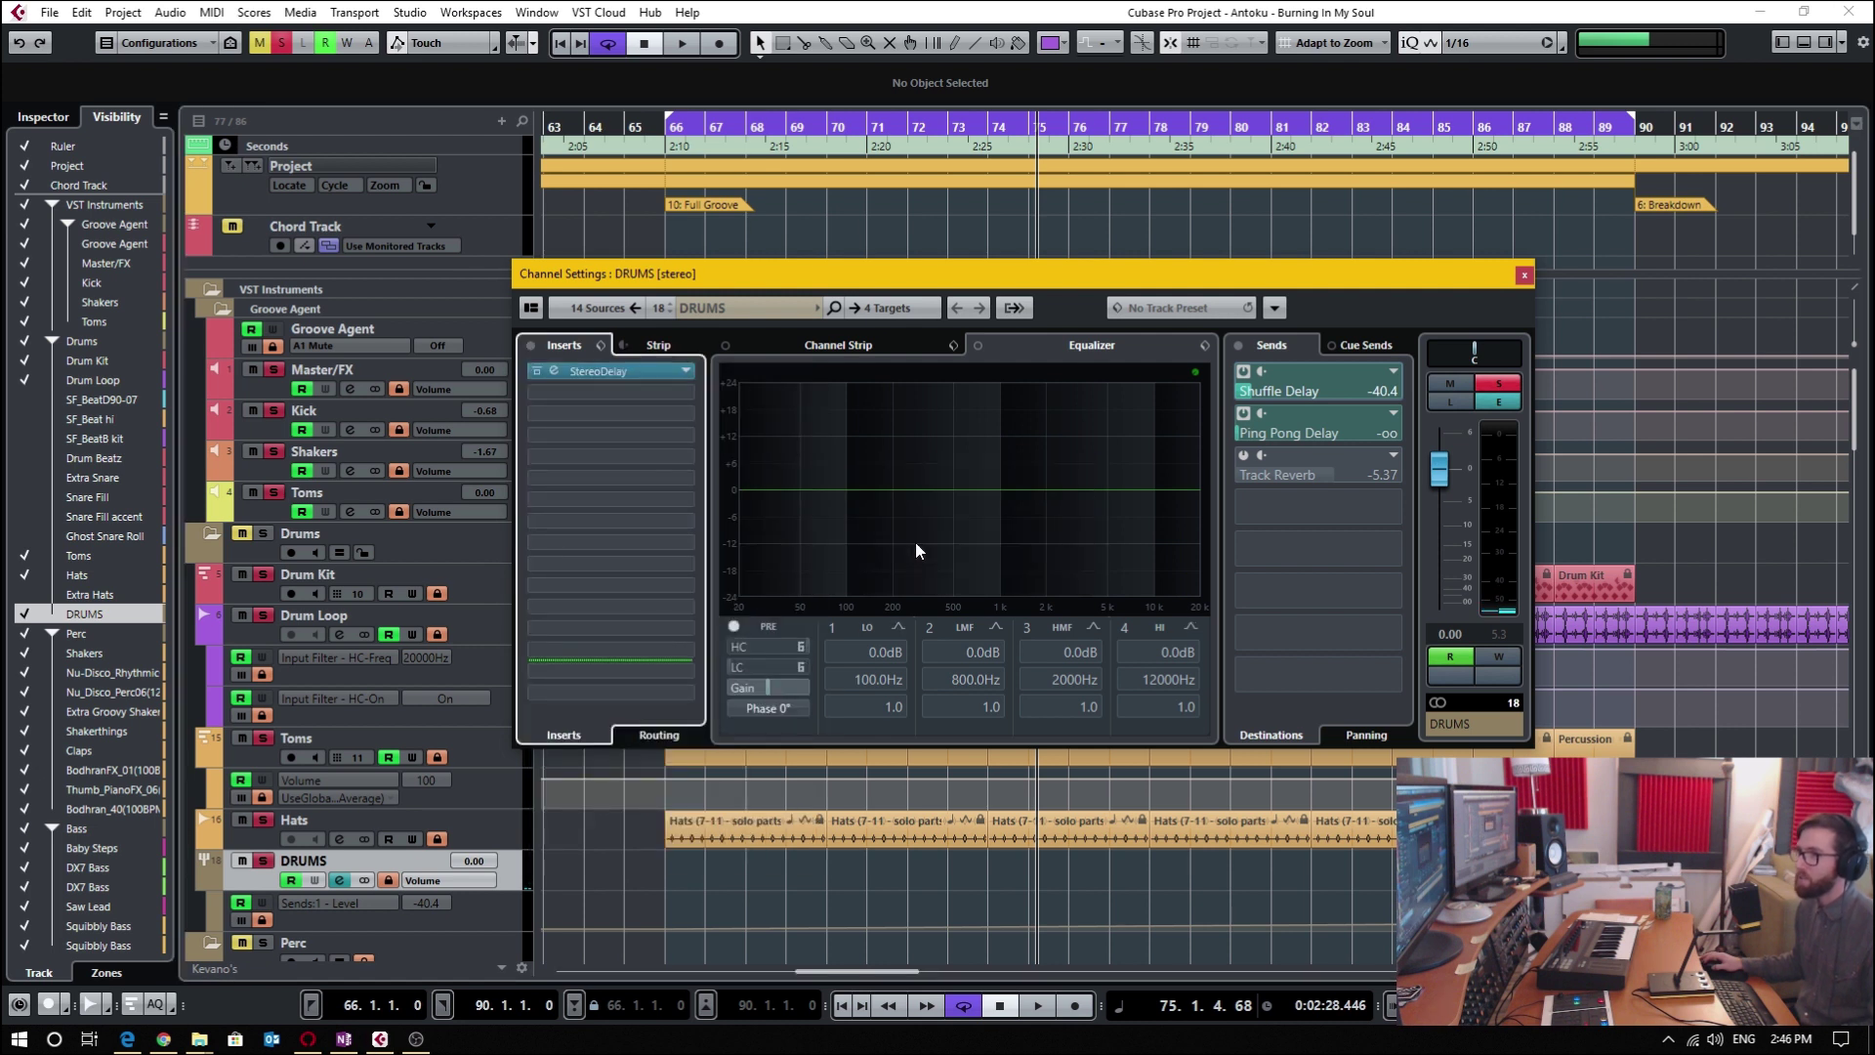
click(636, 375)
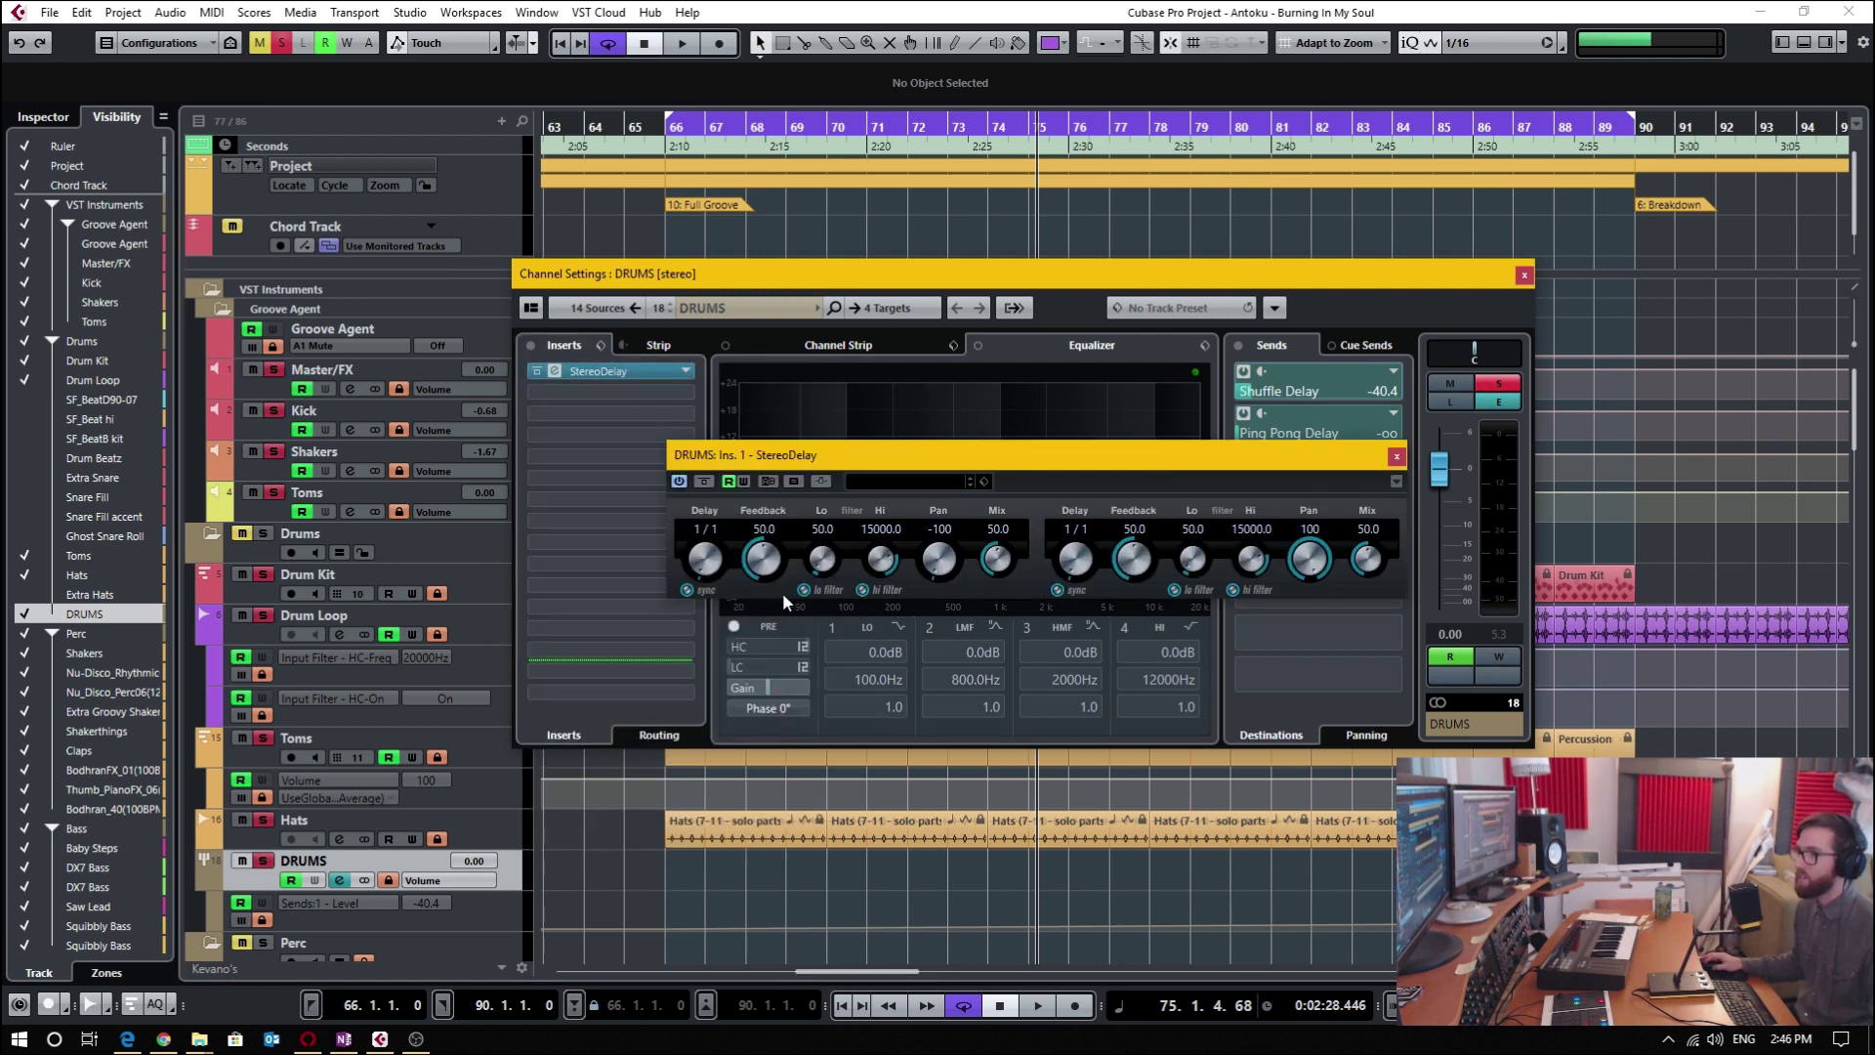
Turn off tempo sync for both StereoDelay sides, set the second delay to 8.0 and both feedback values to 0.
click(1073, 590)
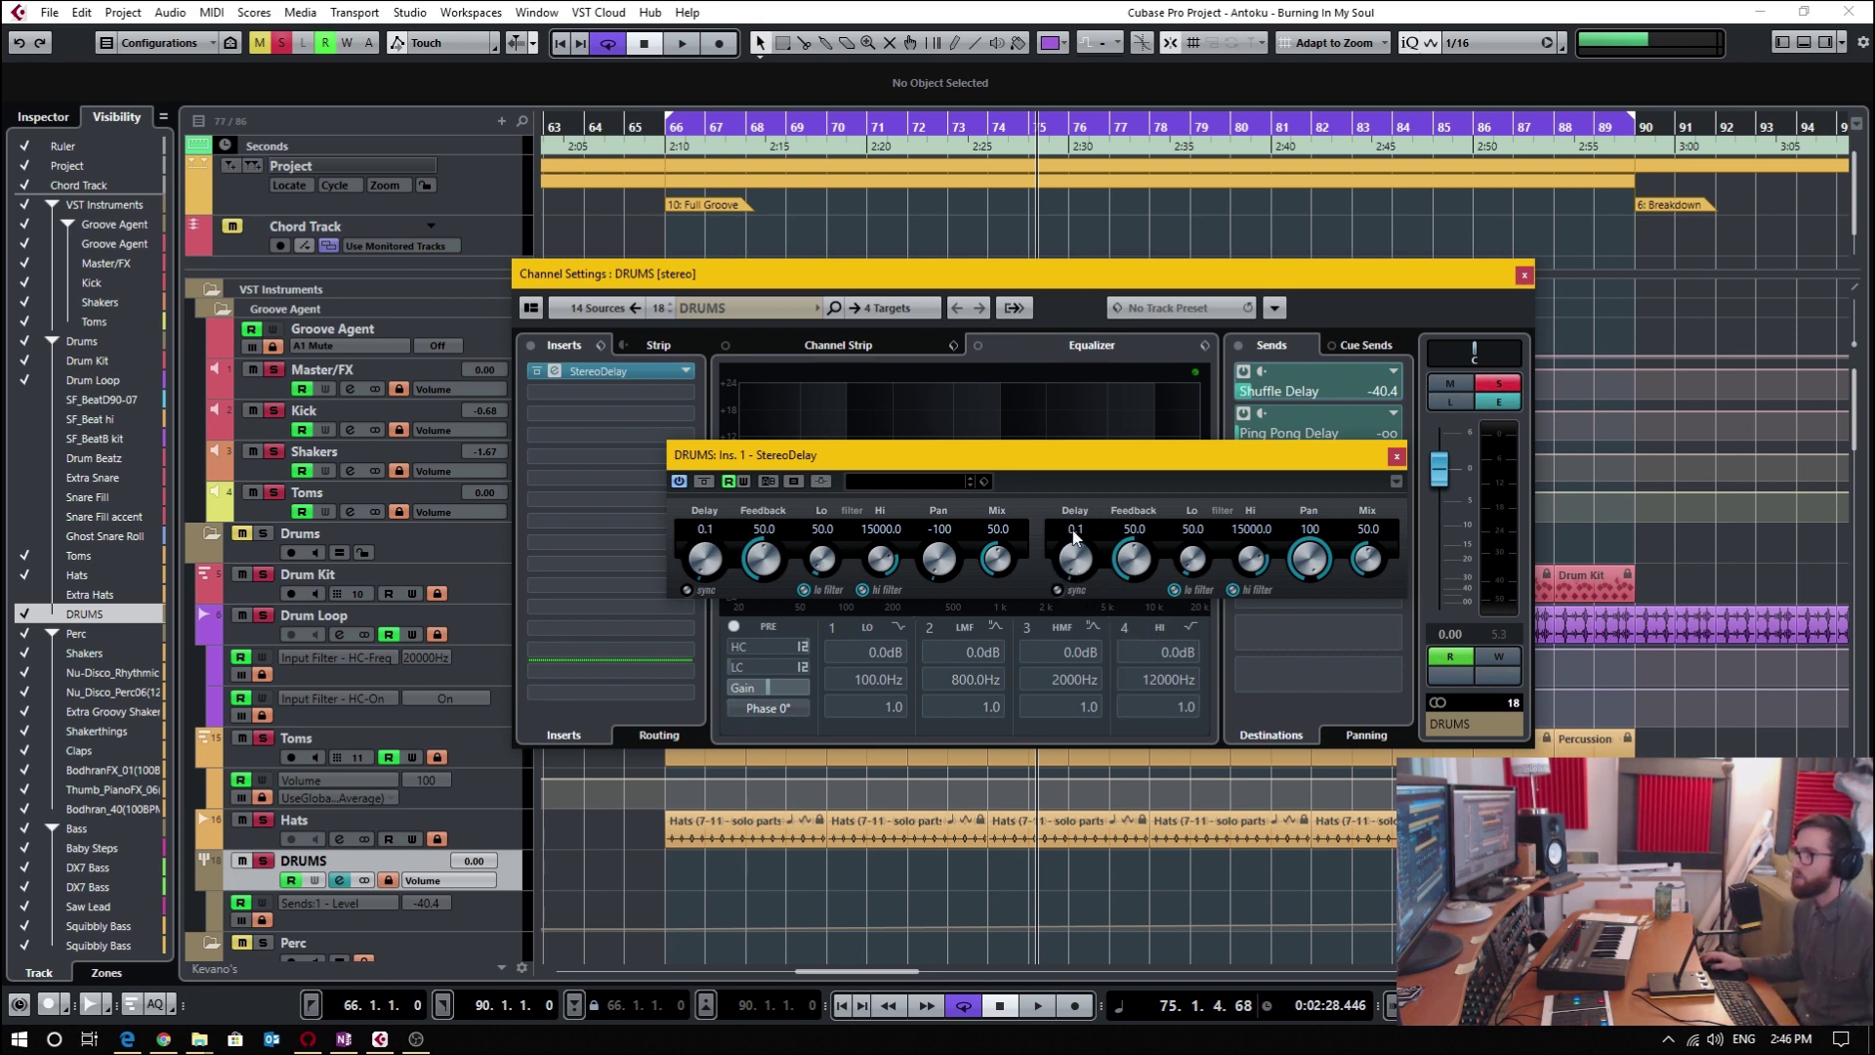
text(8)
key(Return)
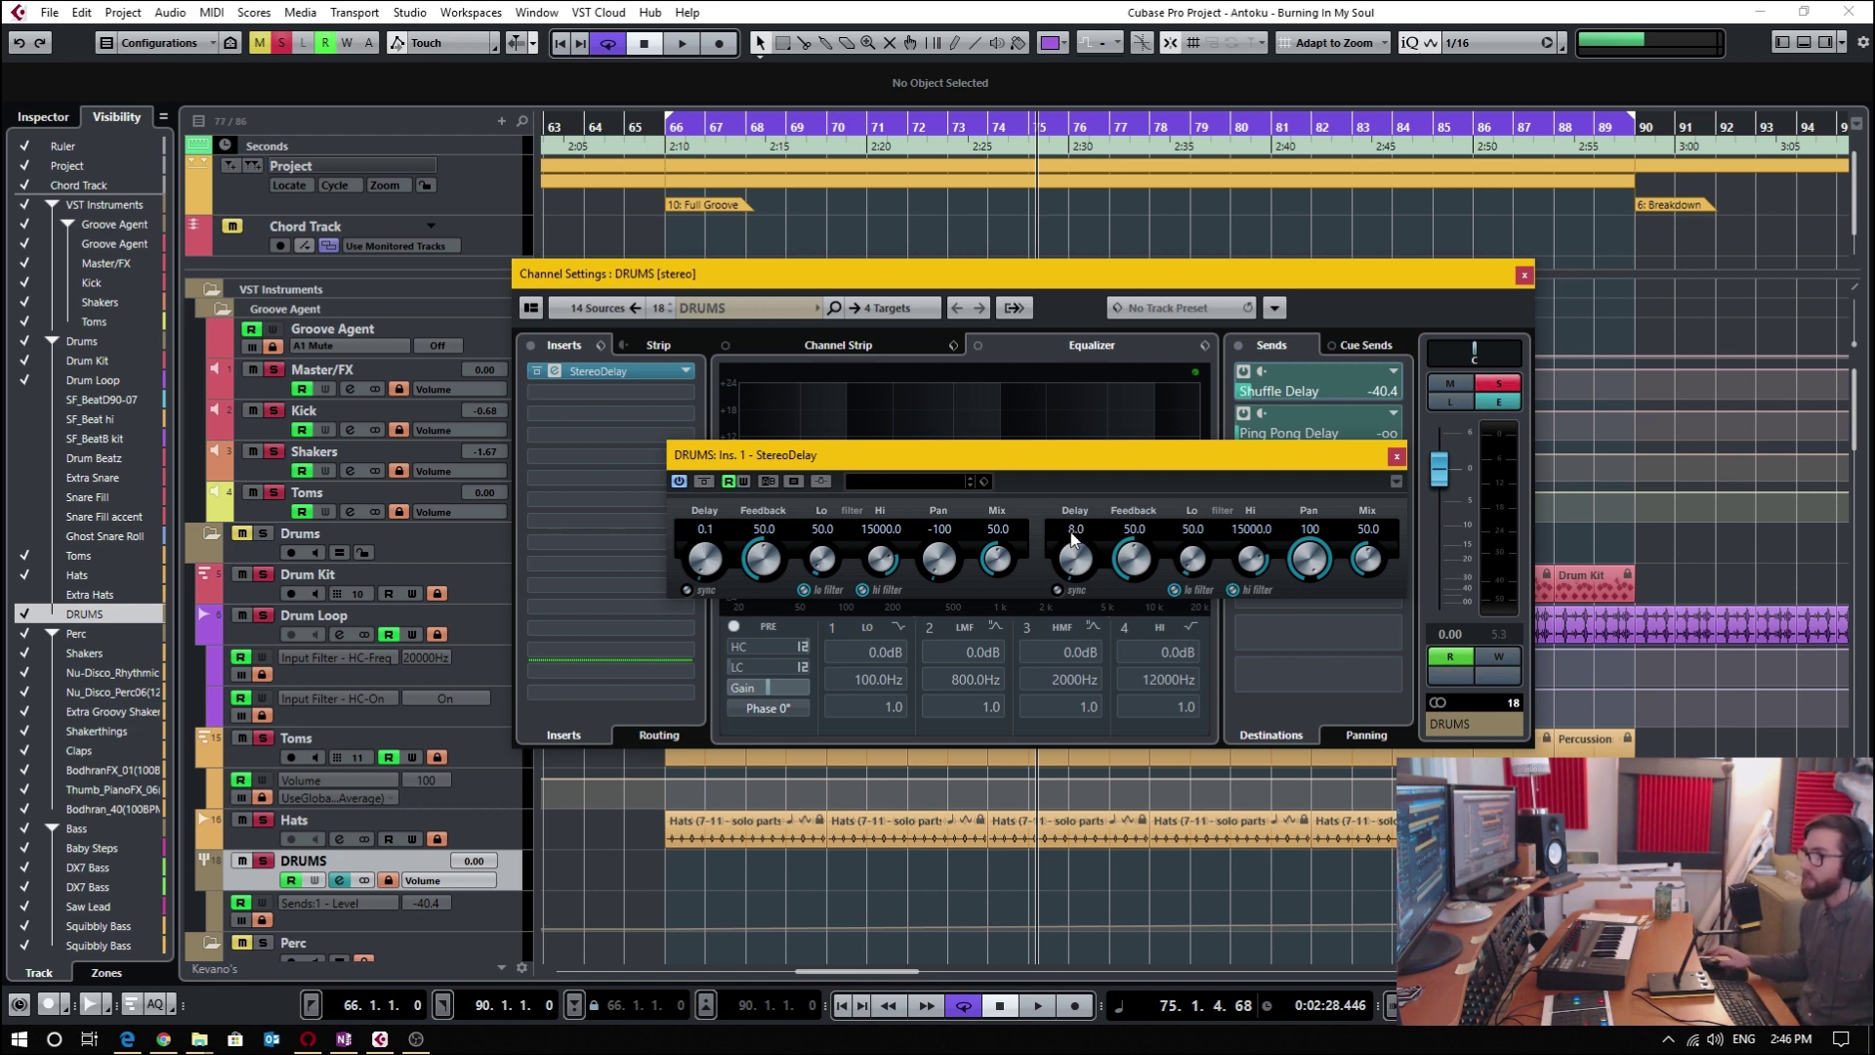
drag(767, 571, 768, 649)
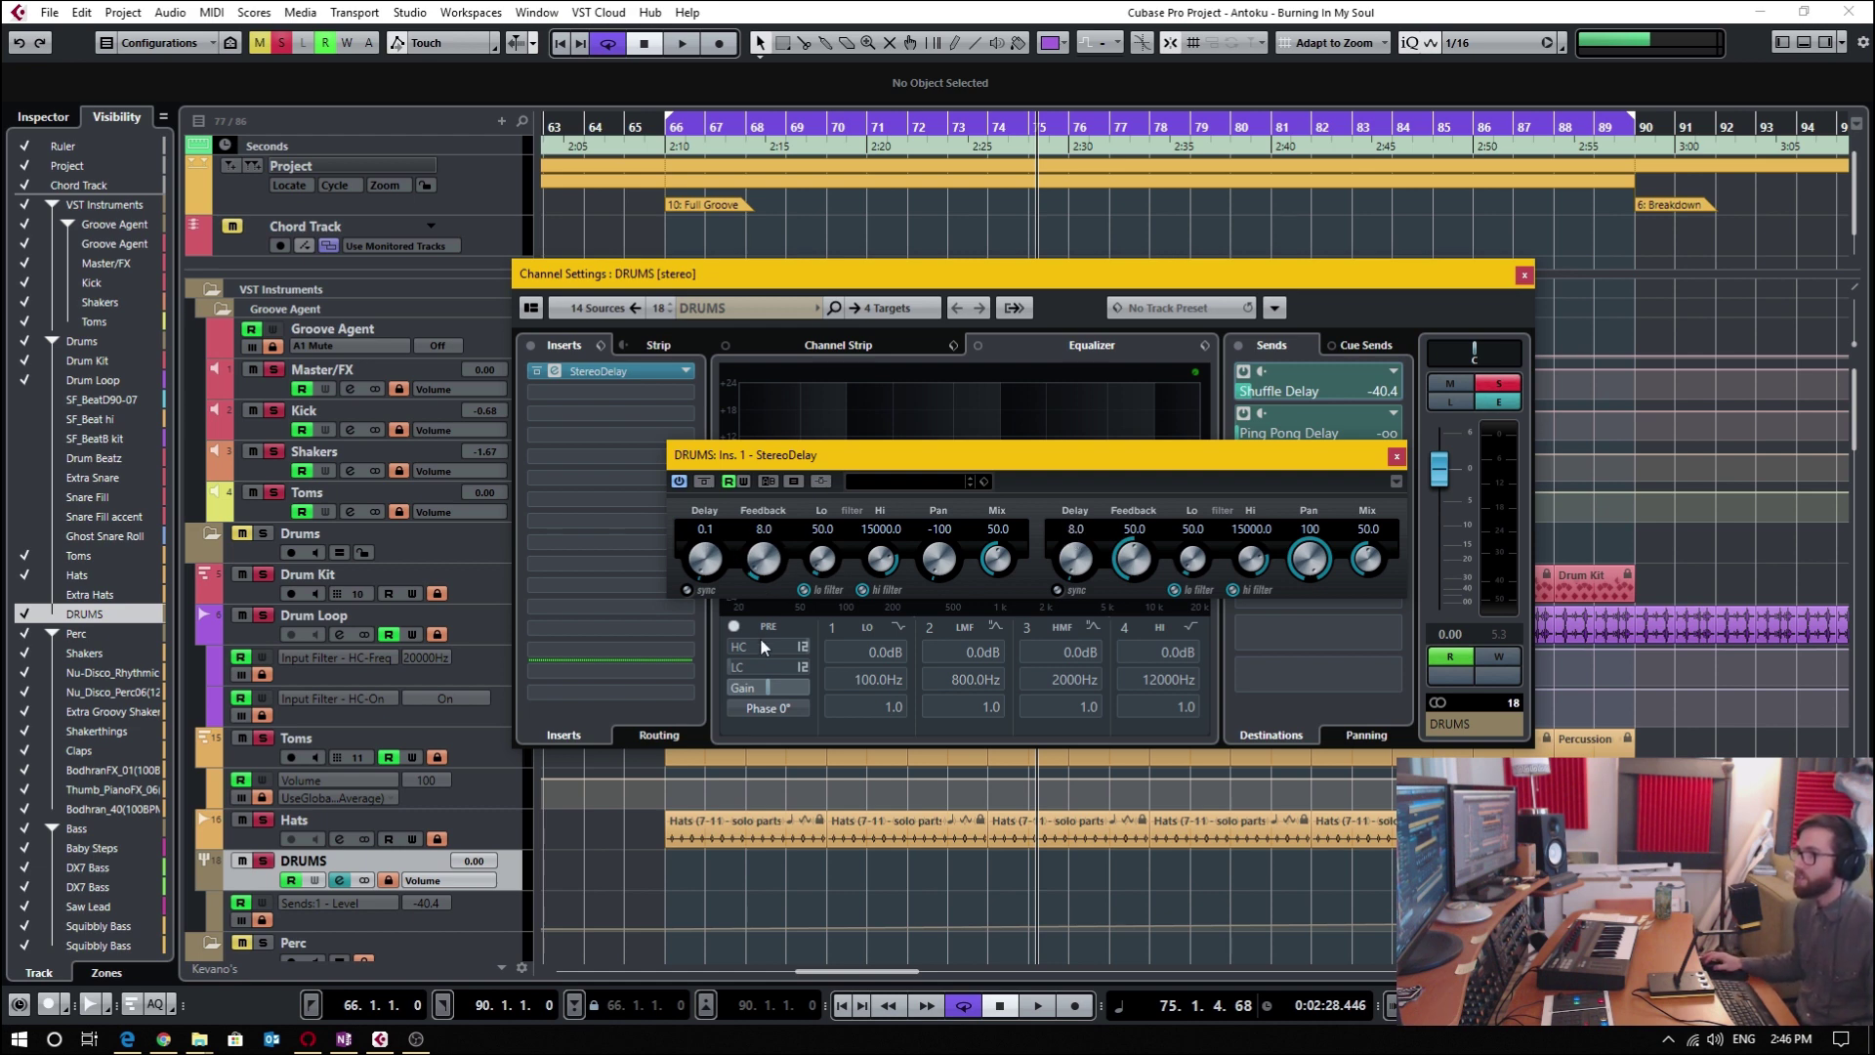
drag(1135, 574, 1136, 764)
Switch off the low and high filters on both StereoDelay sides and raise both mix values to 100.
click(804, 590)
click(862, 590)
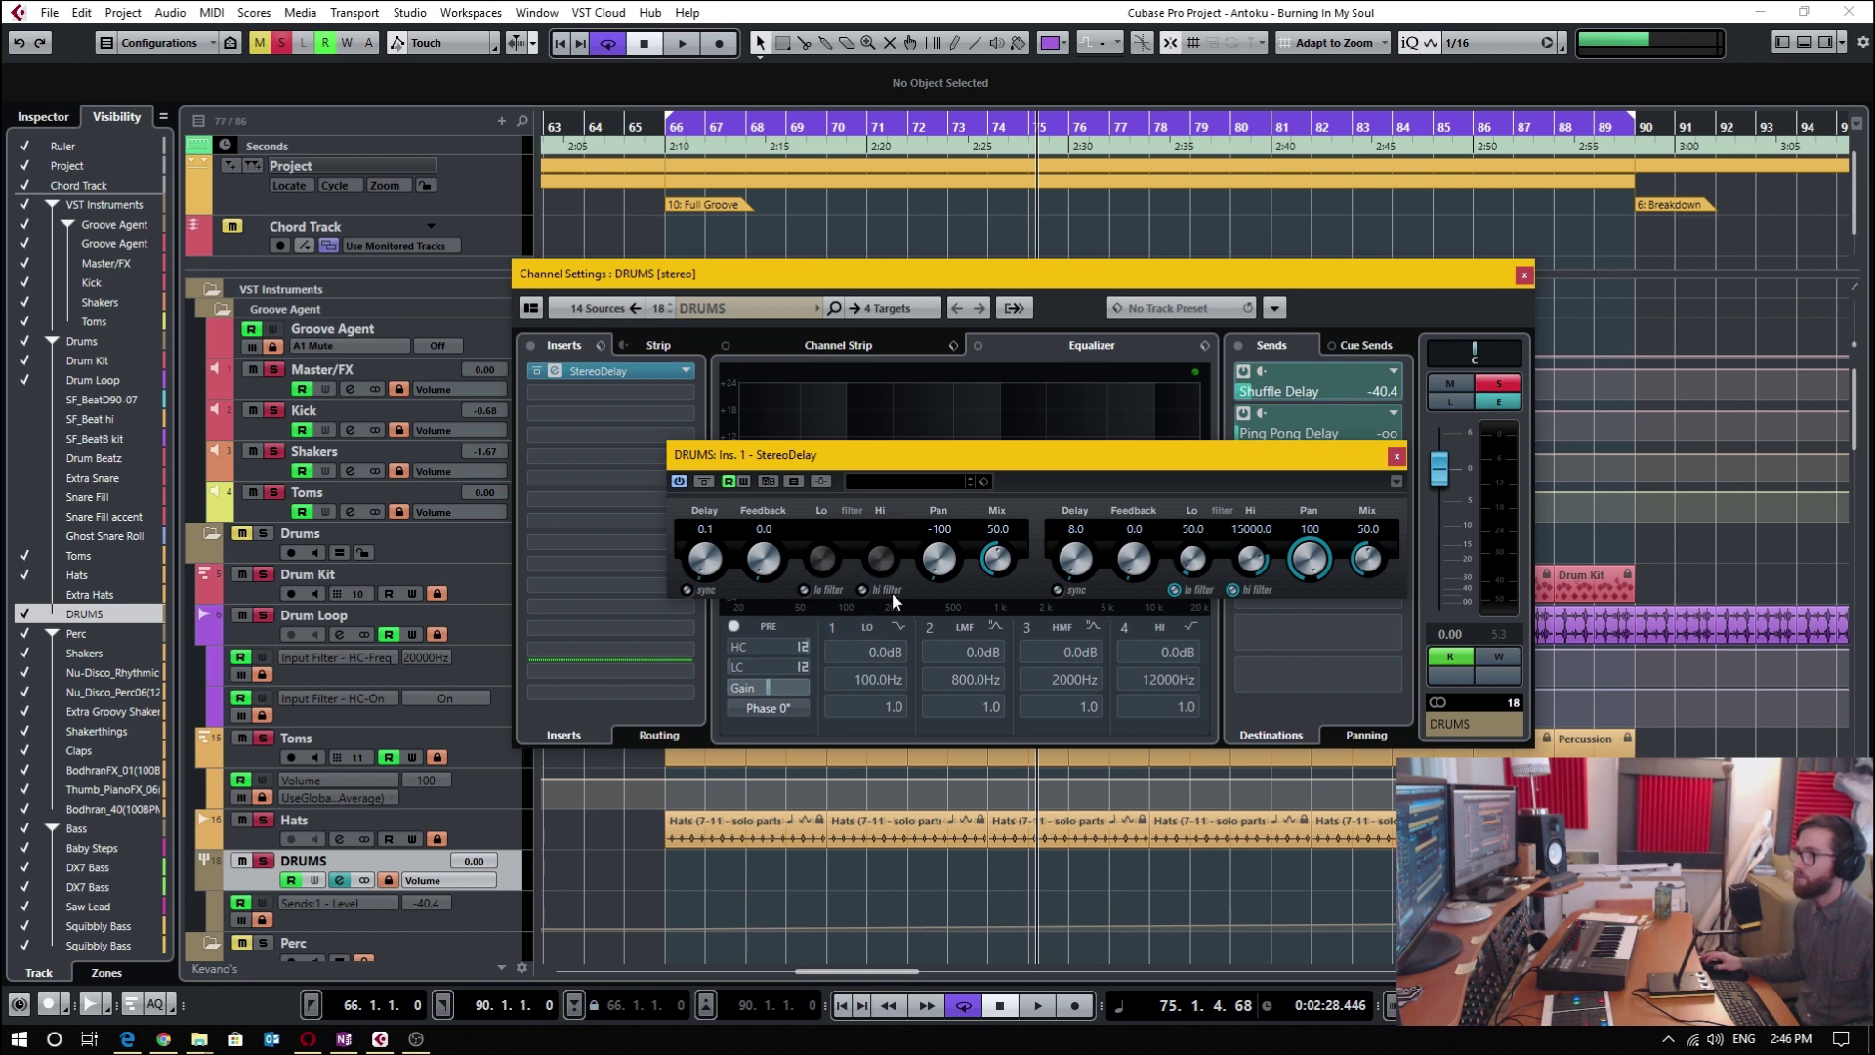
click(1181, 591)
drag(996, 569, 1015, 451)
drag(1367, 562, 1380, 442)
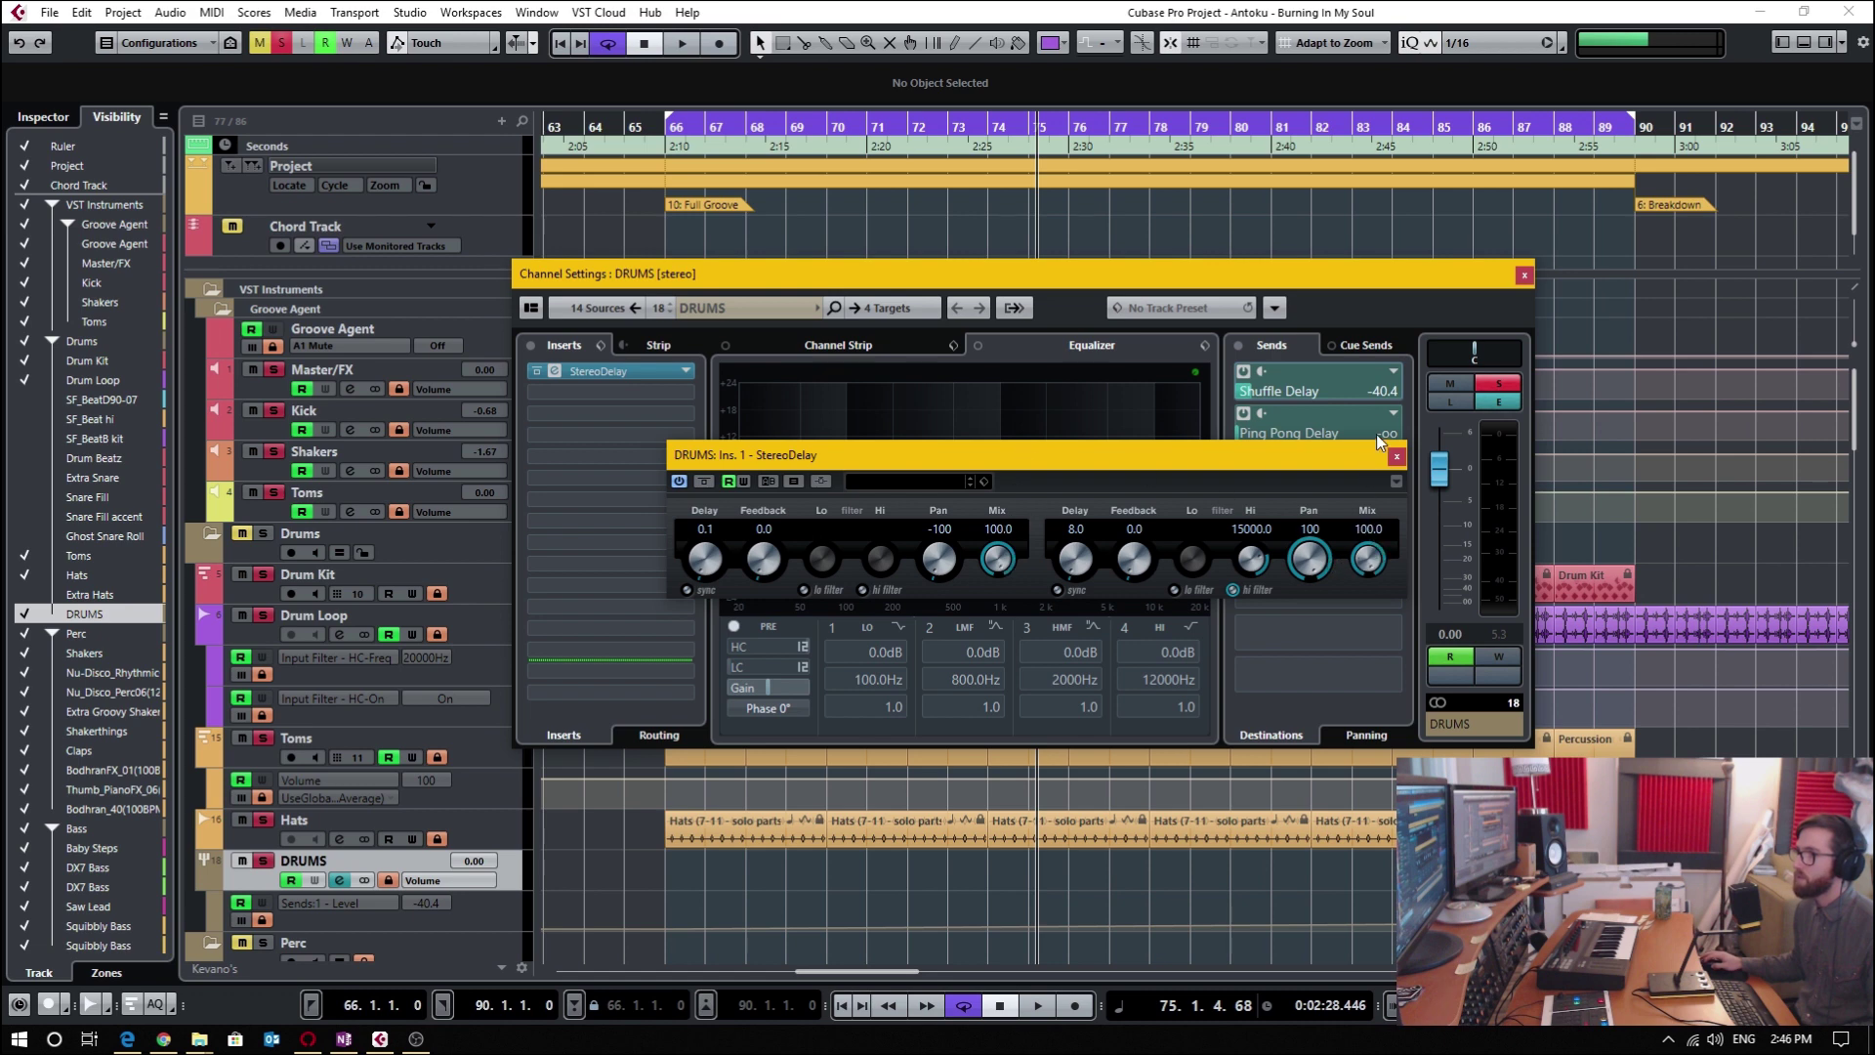
key(space)
click(1235, 590)
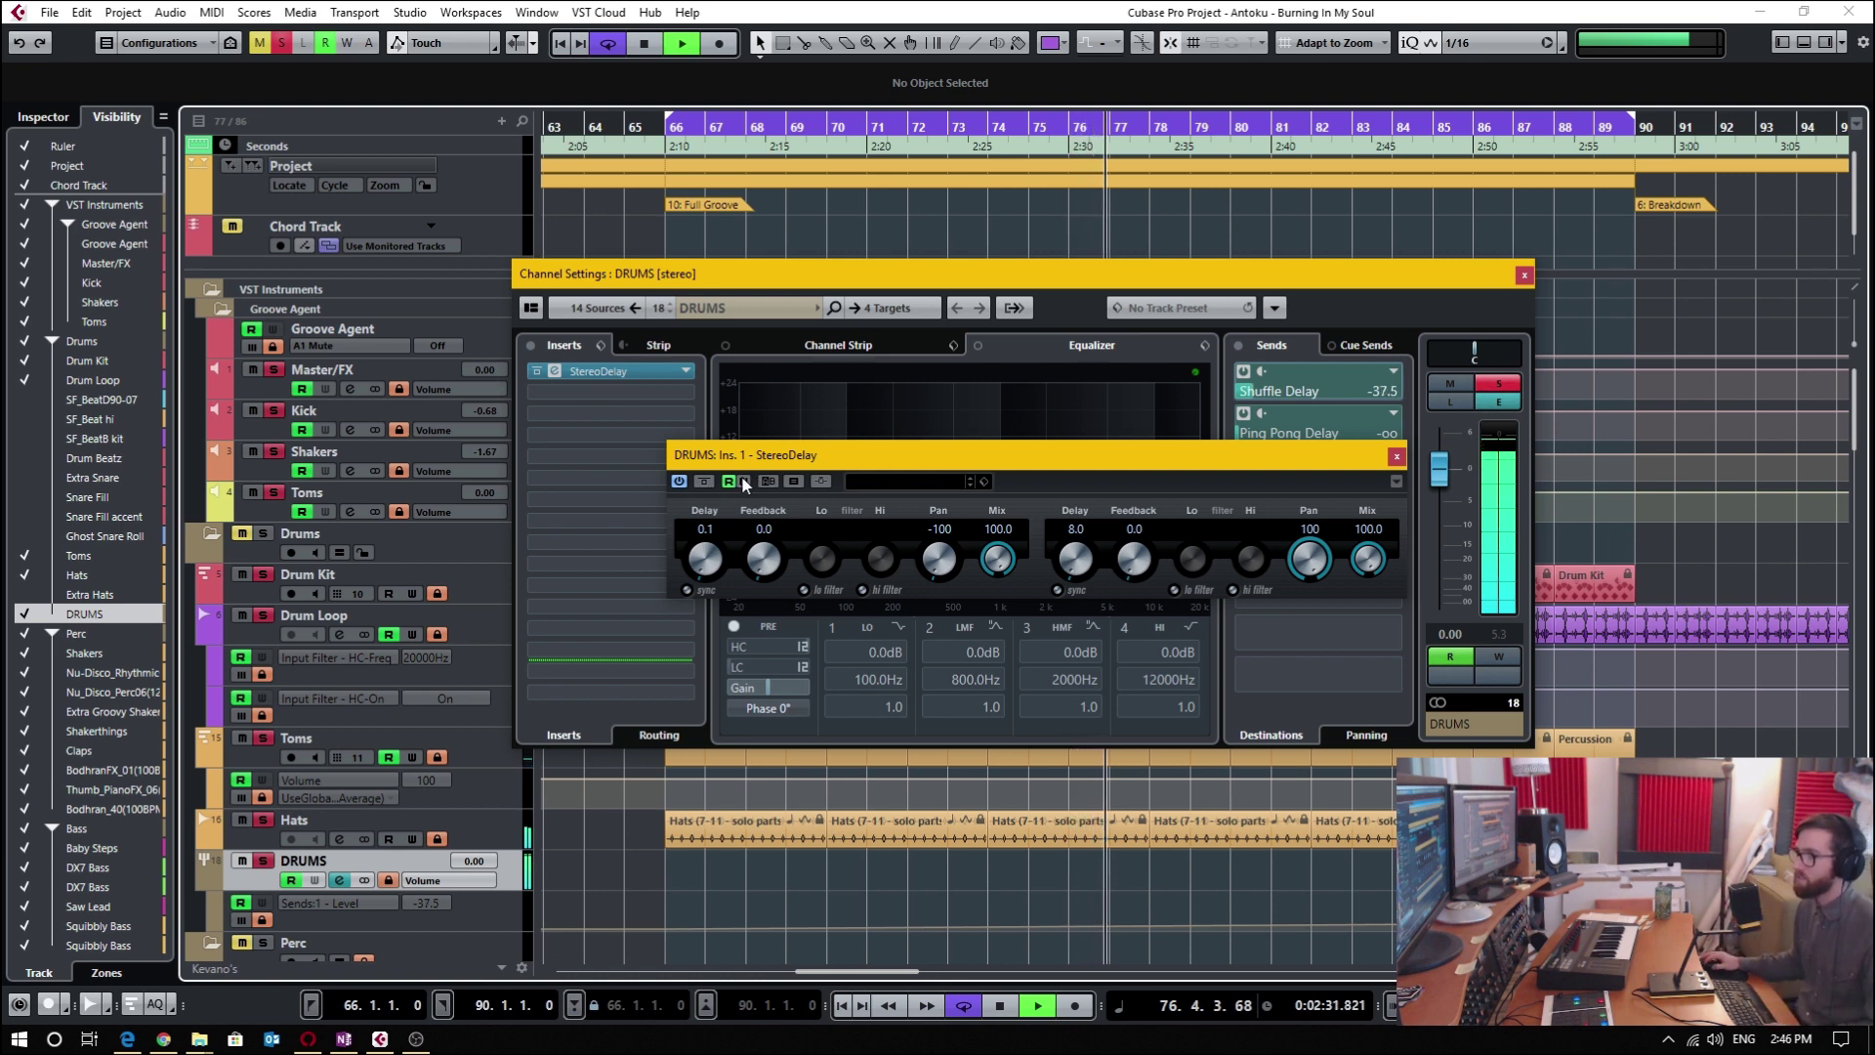
Compare the DRUMS channel's sound during playback with StereoDelay bypassed and active.
key(space)
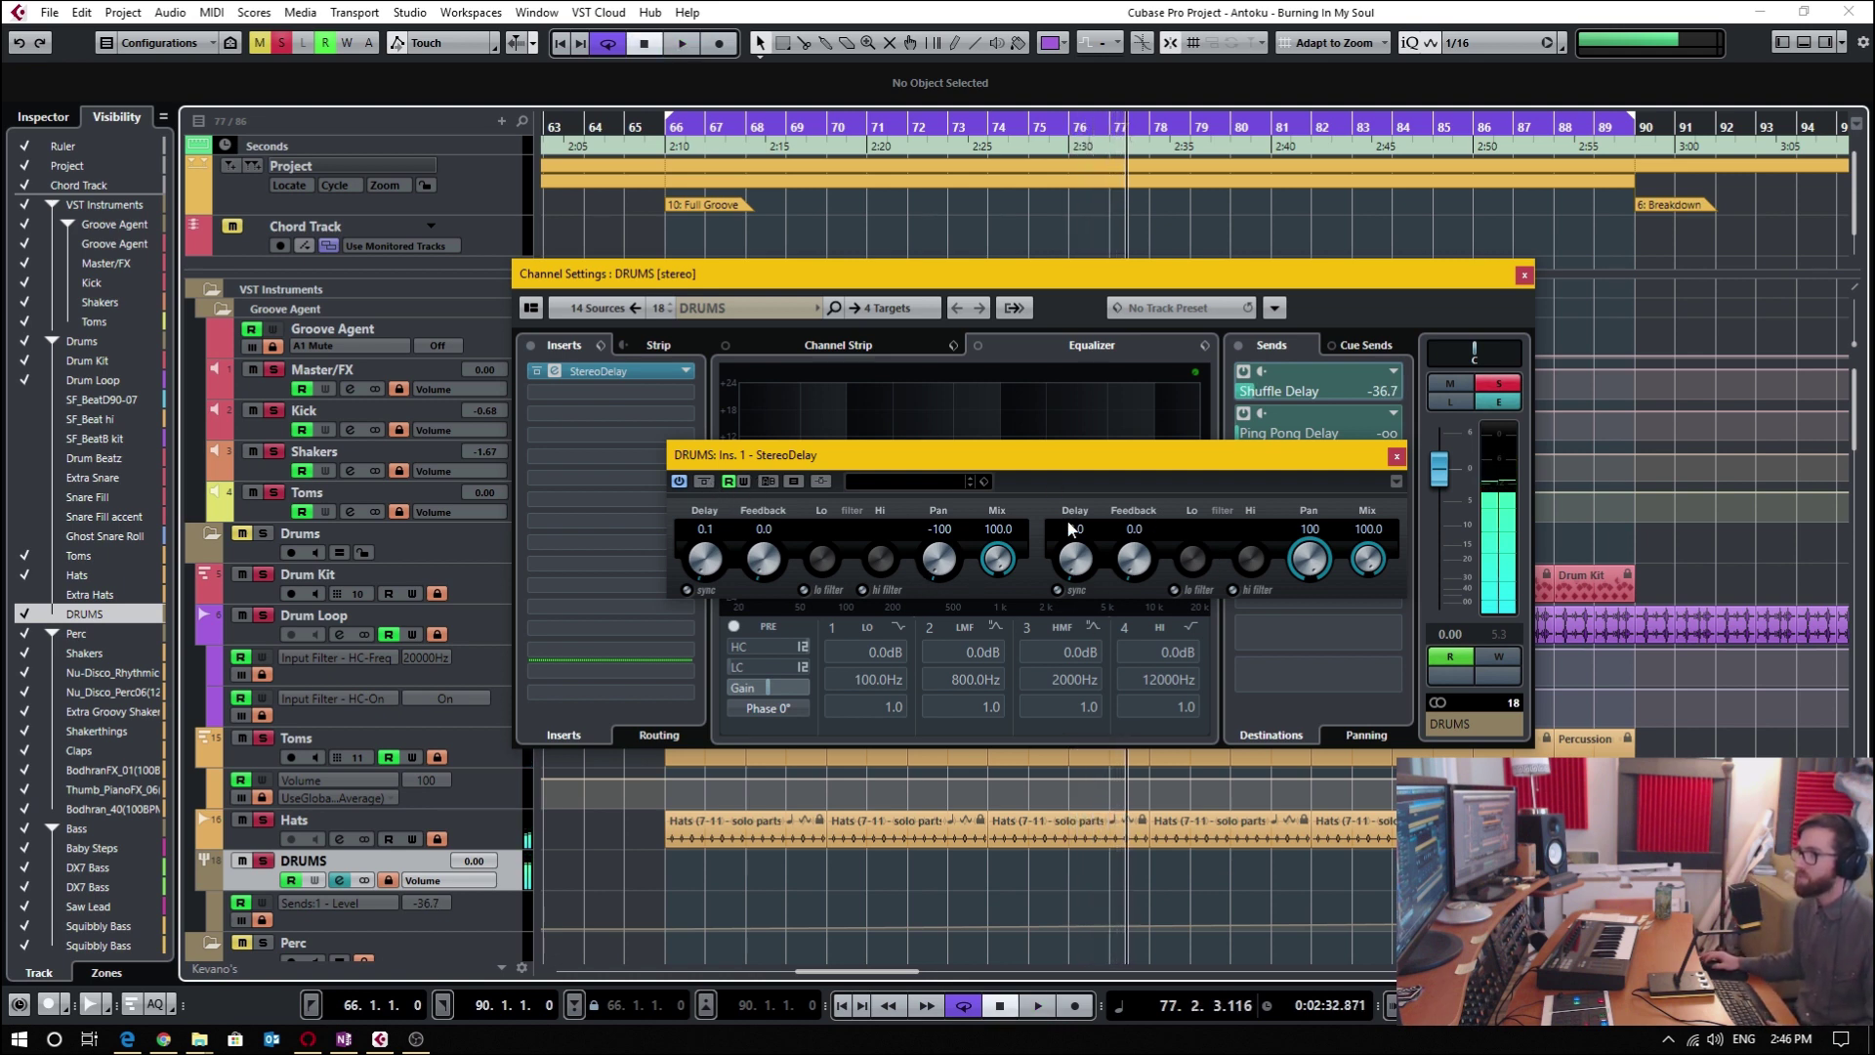
click(703, 480)
key(space)
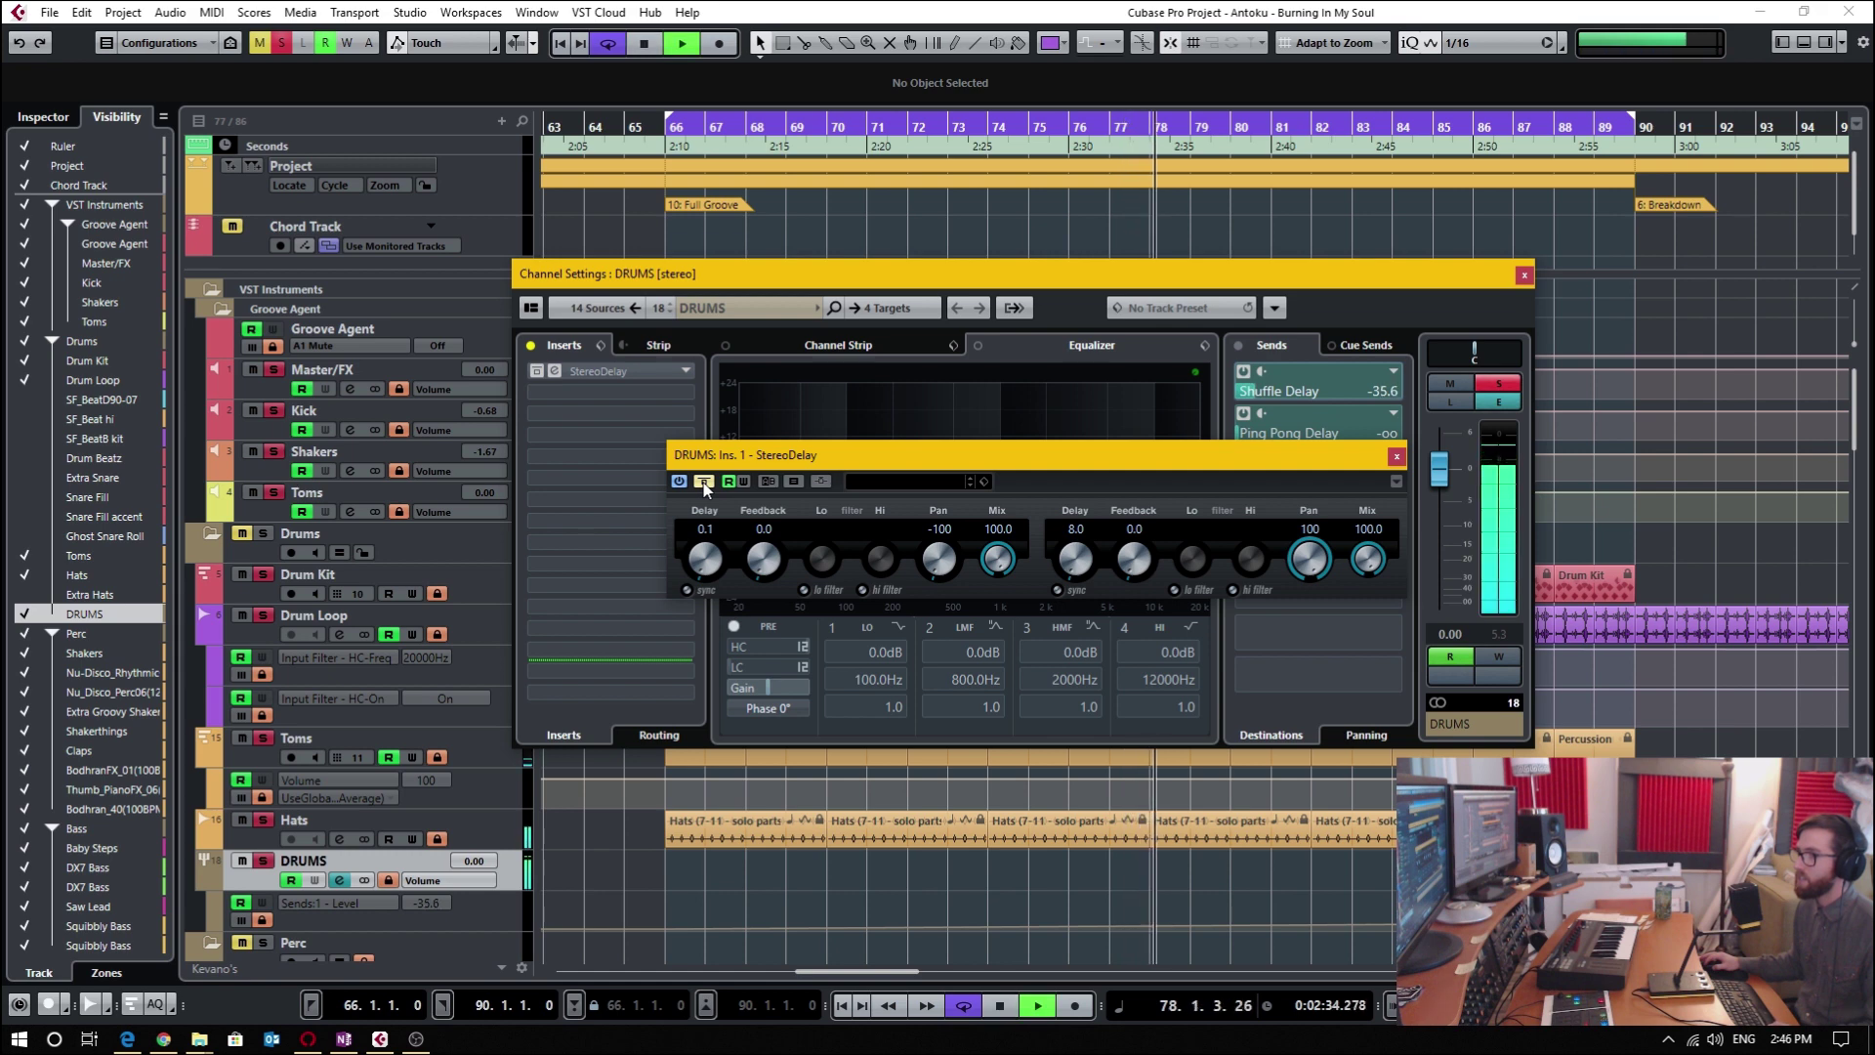
click(703, 480)
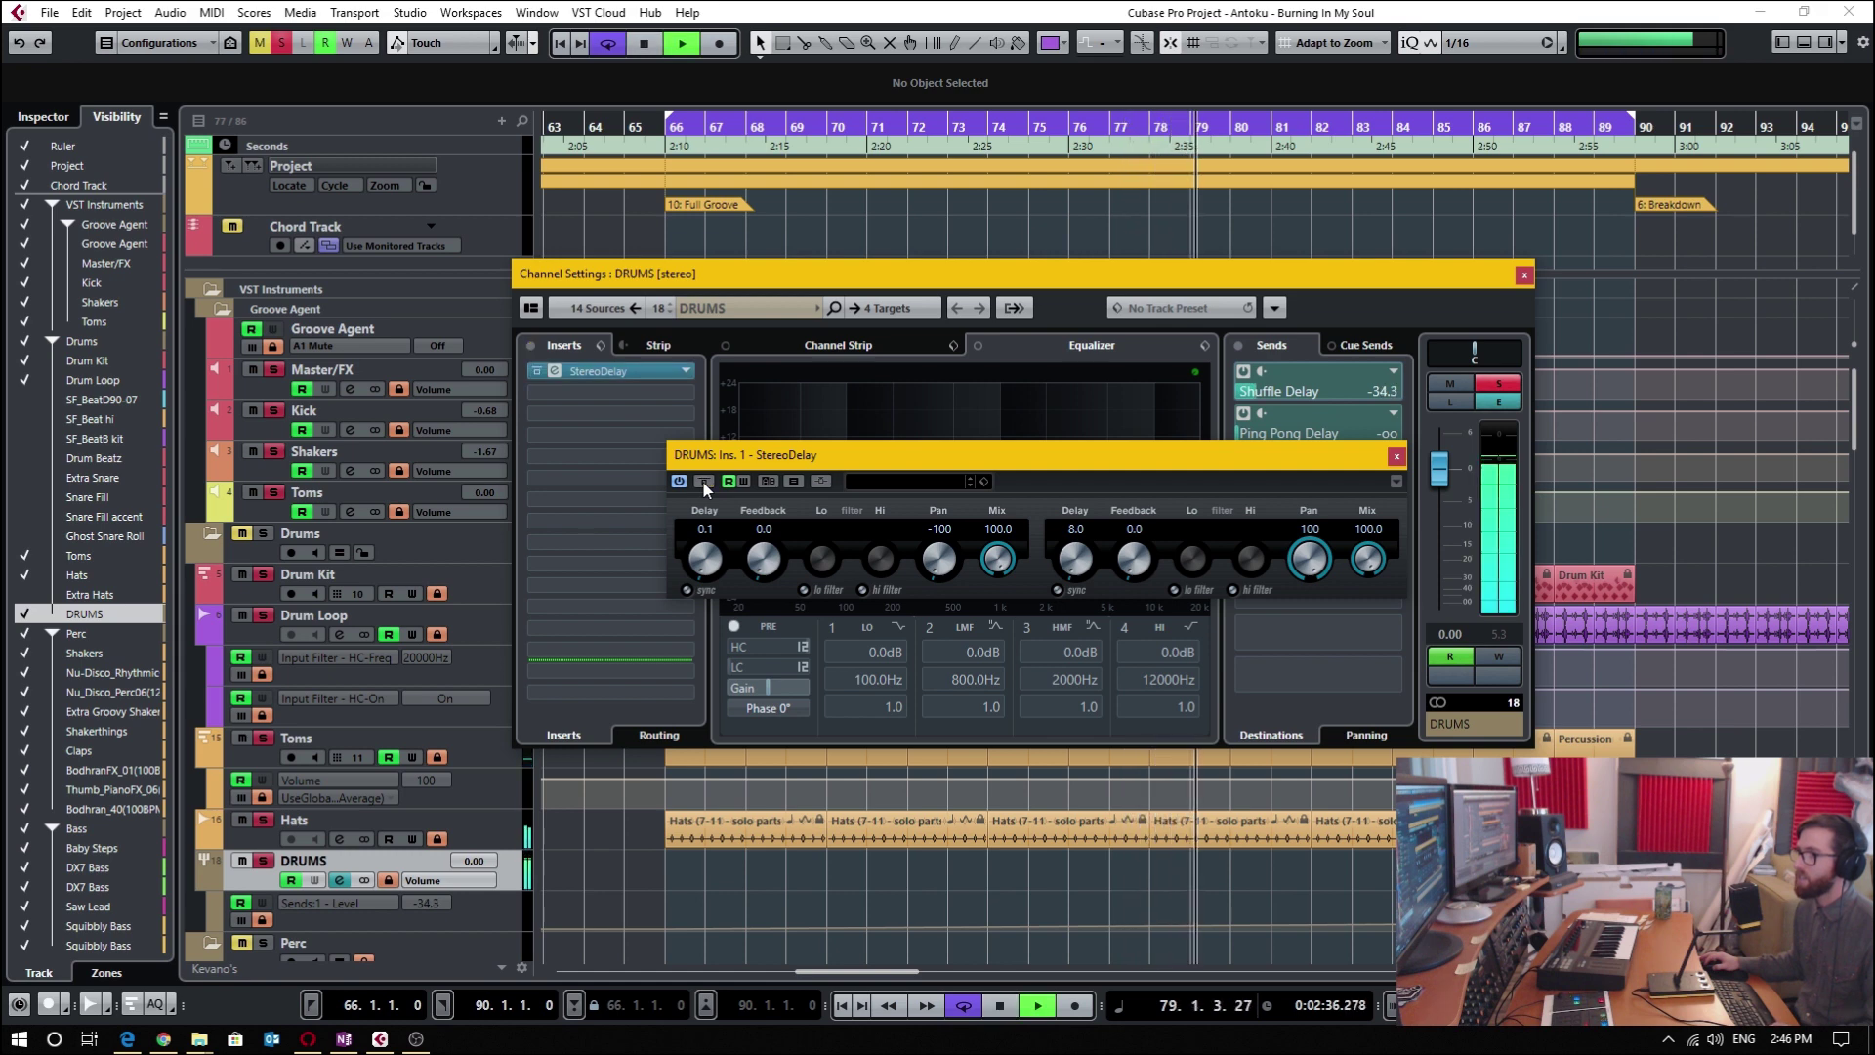
click(704, 481)
click(703, 480)
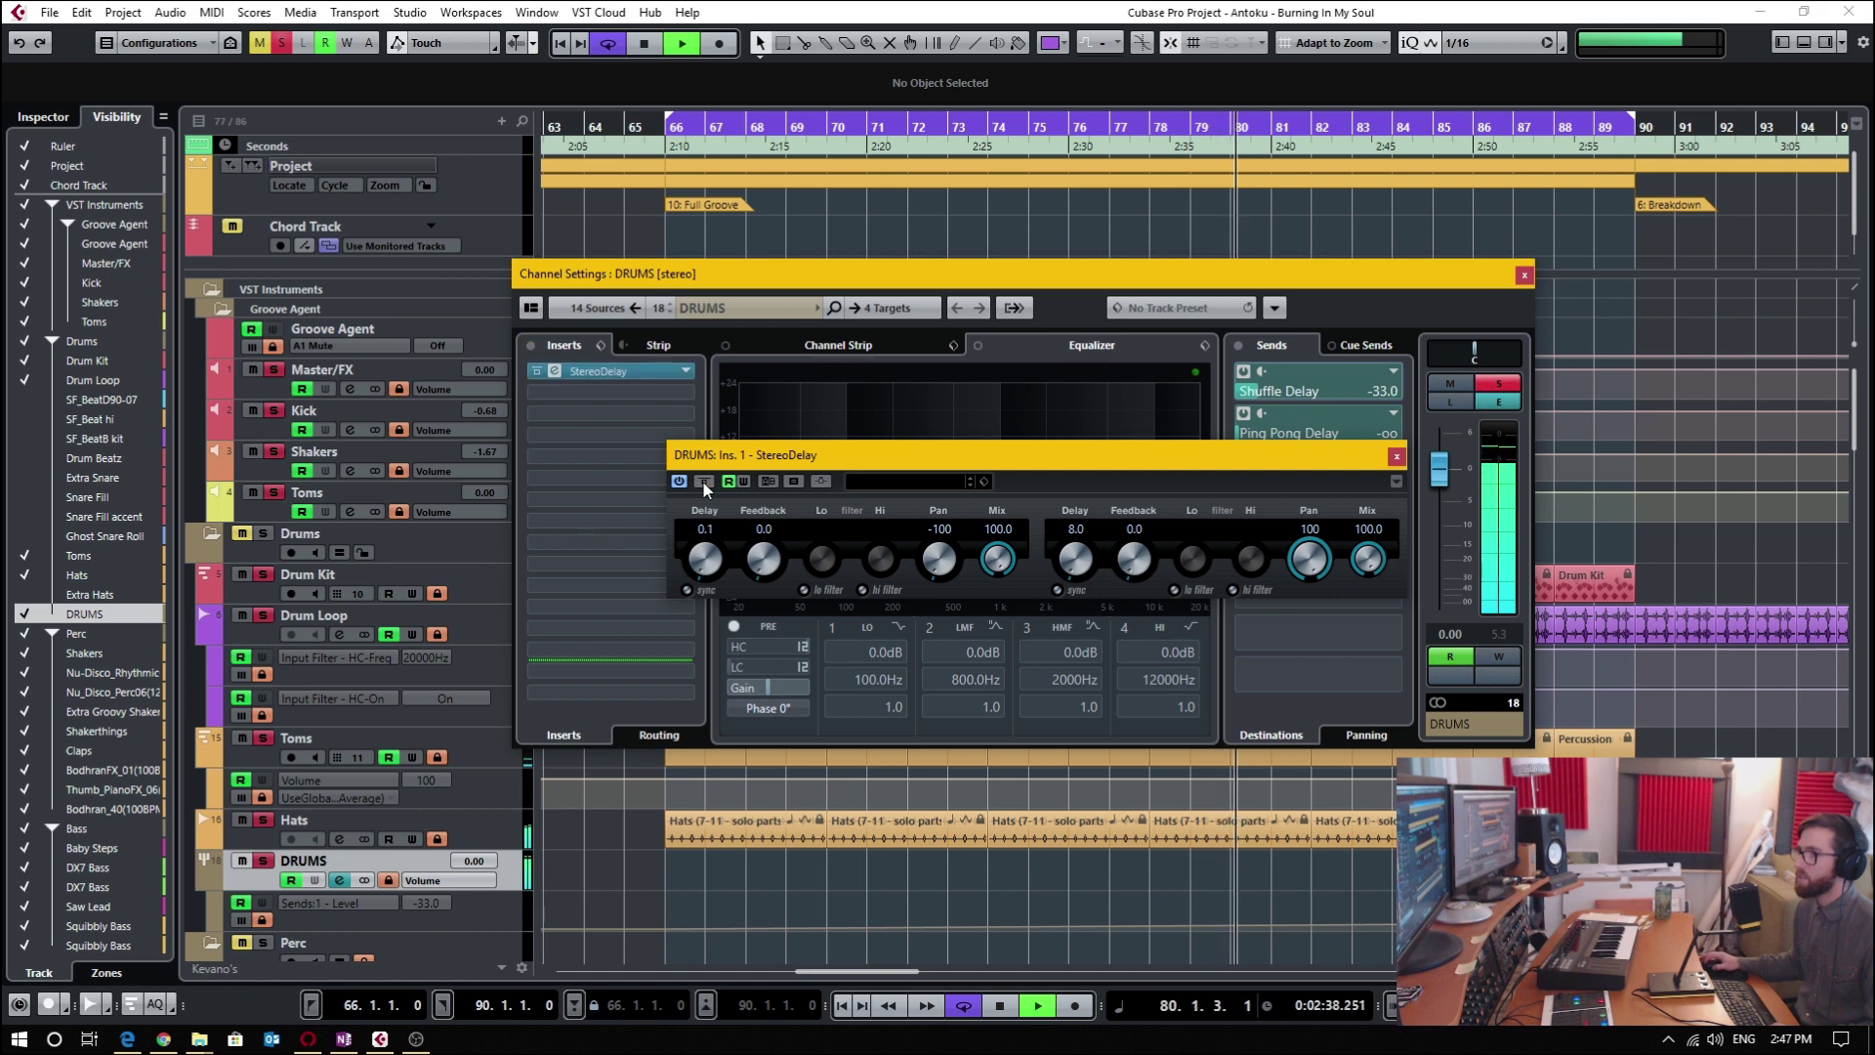
Stop playback and close the DRUMS channel's StereoDelay settings.
key(space)
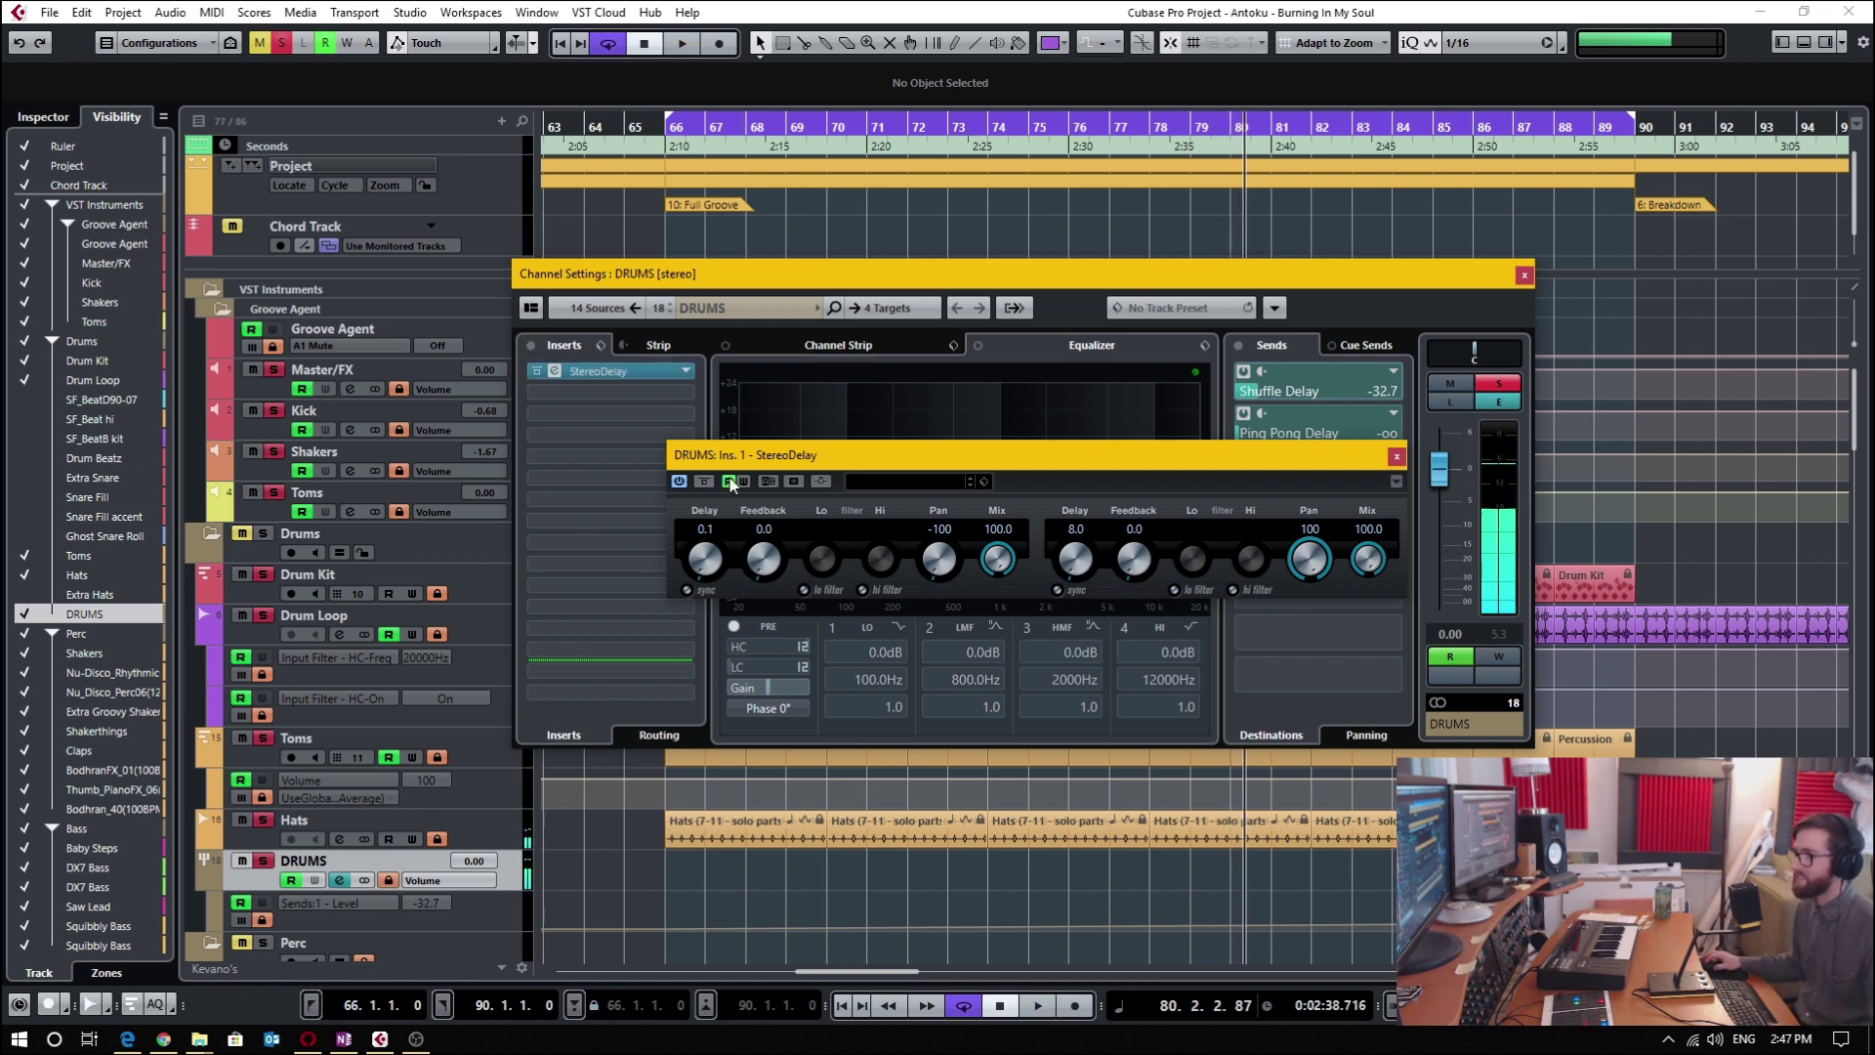
drag(1363, 472, 1328, 479)
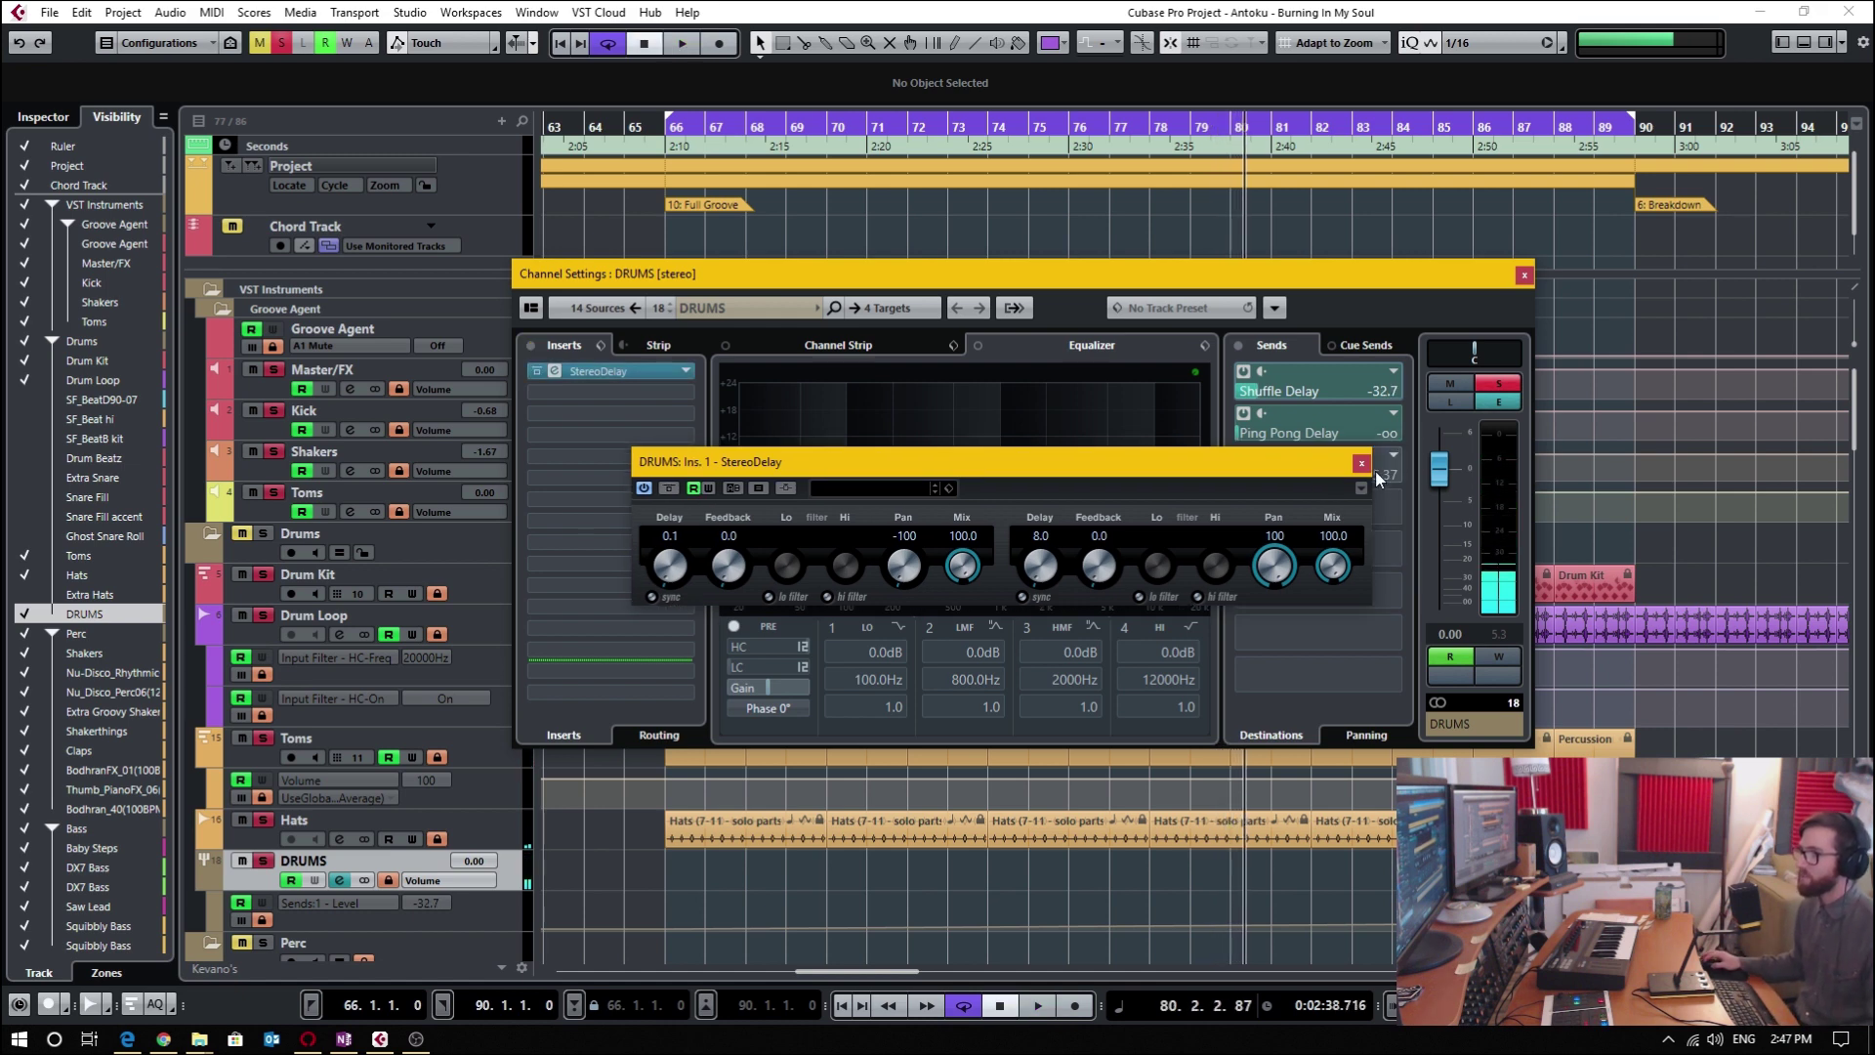
click(1363, 465)
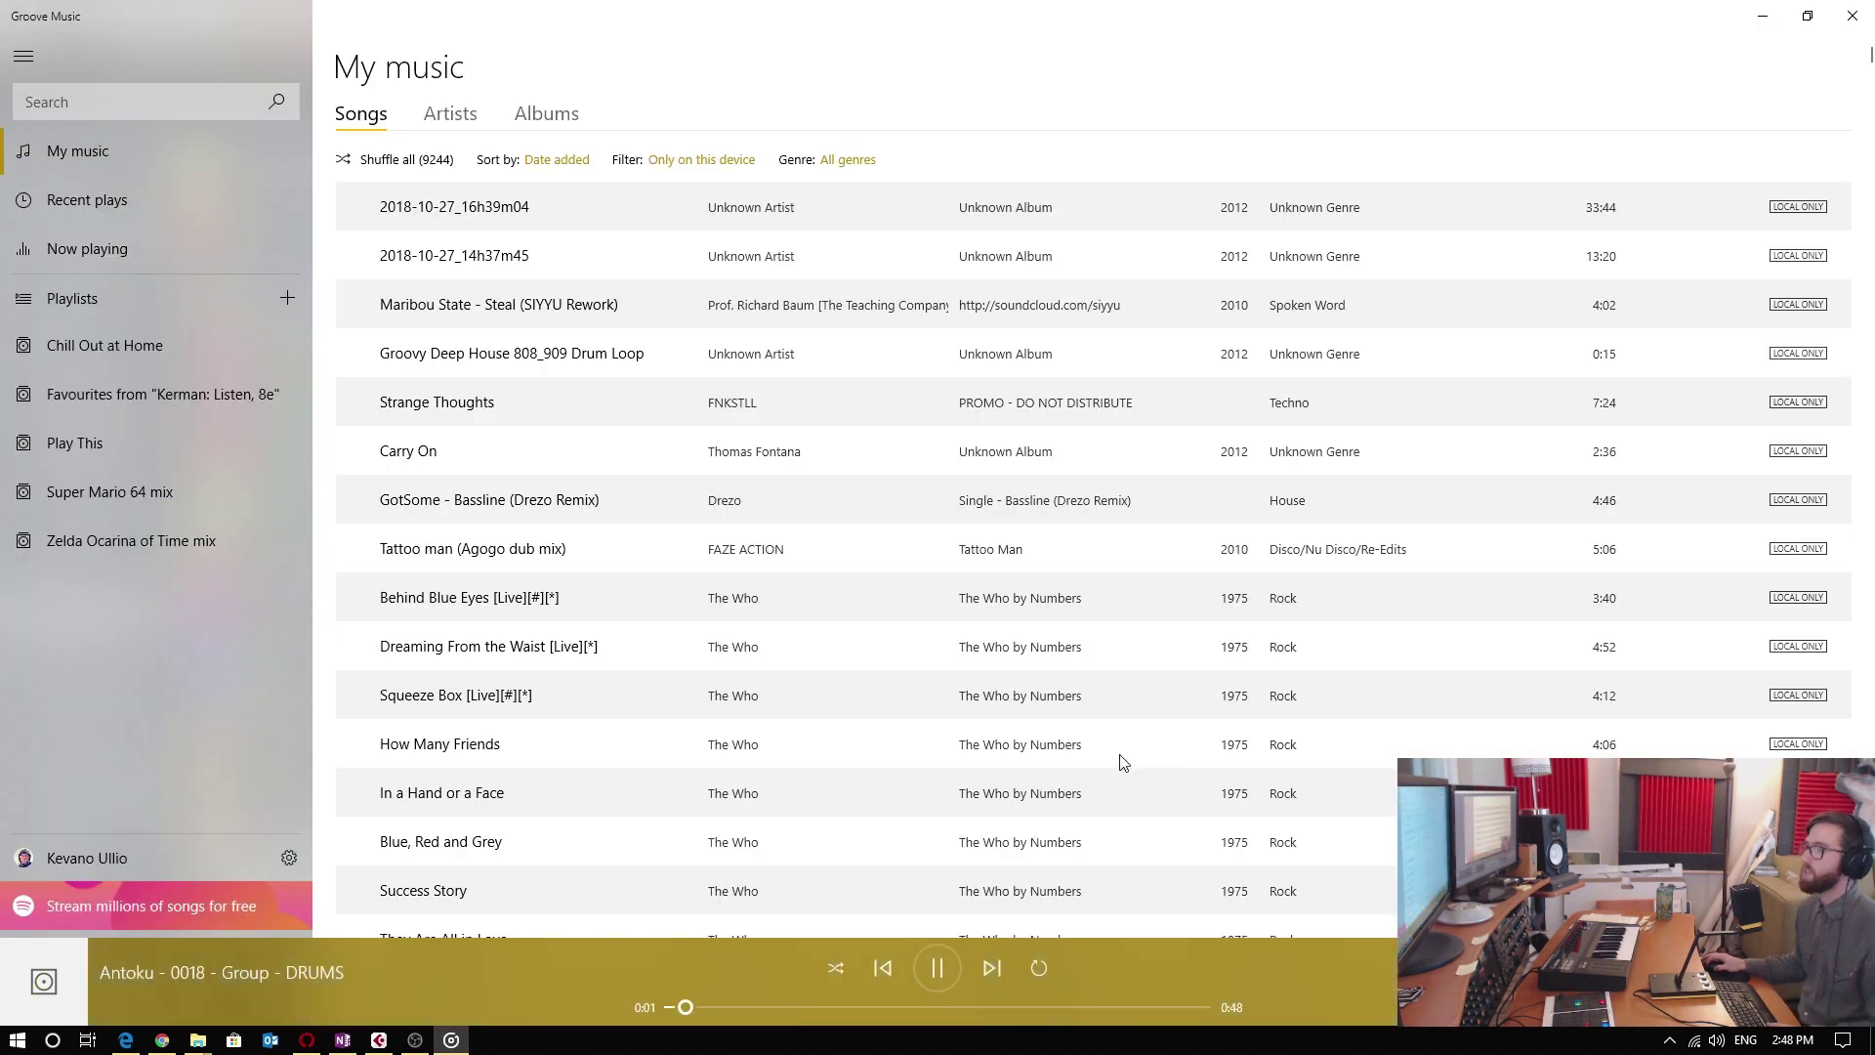
Pause the exported DRUMS group stem in Groove Music and close the player.
click(951, 972)
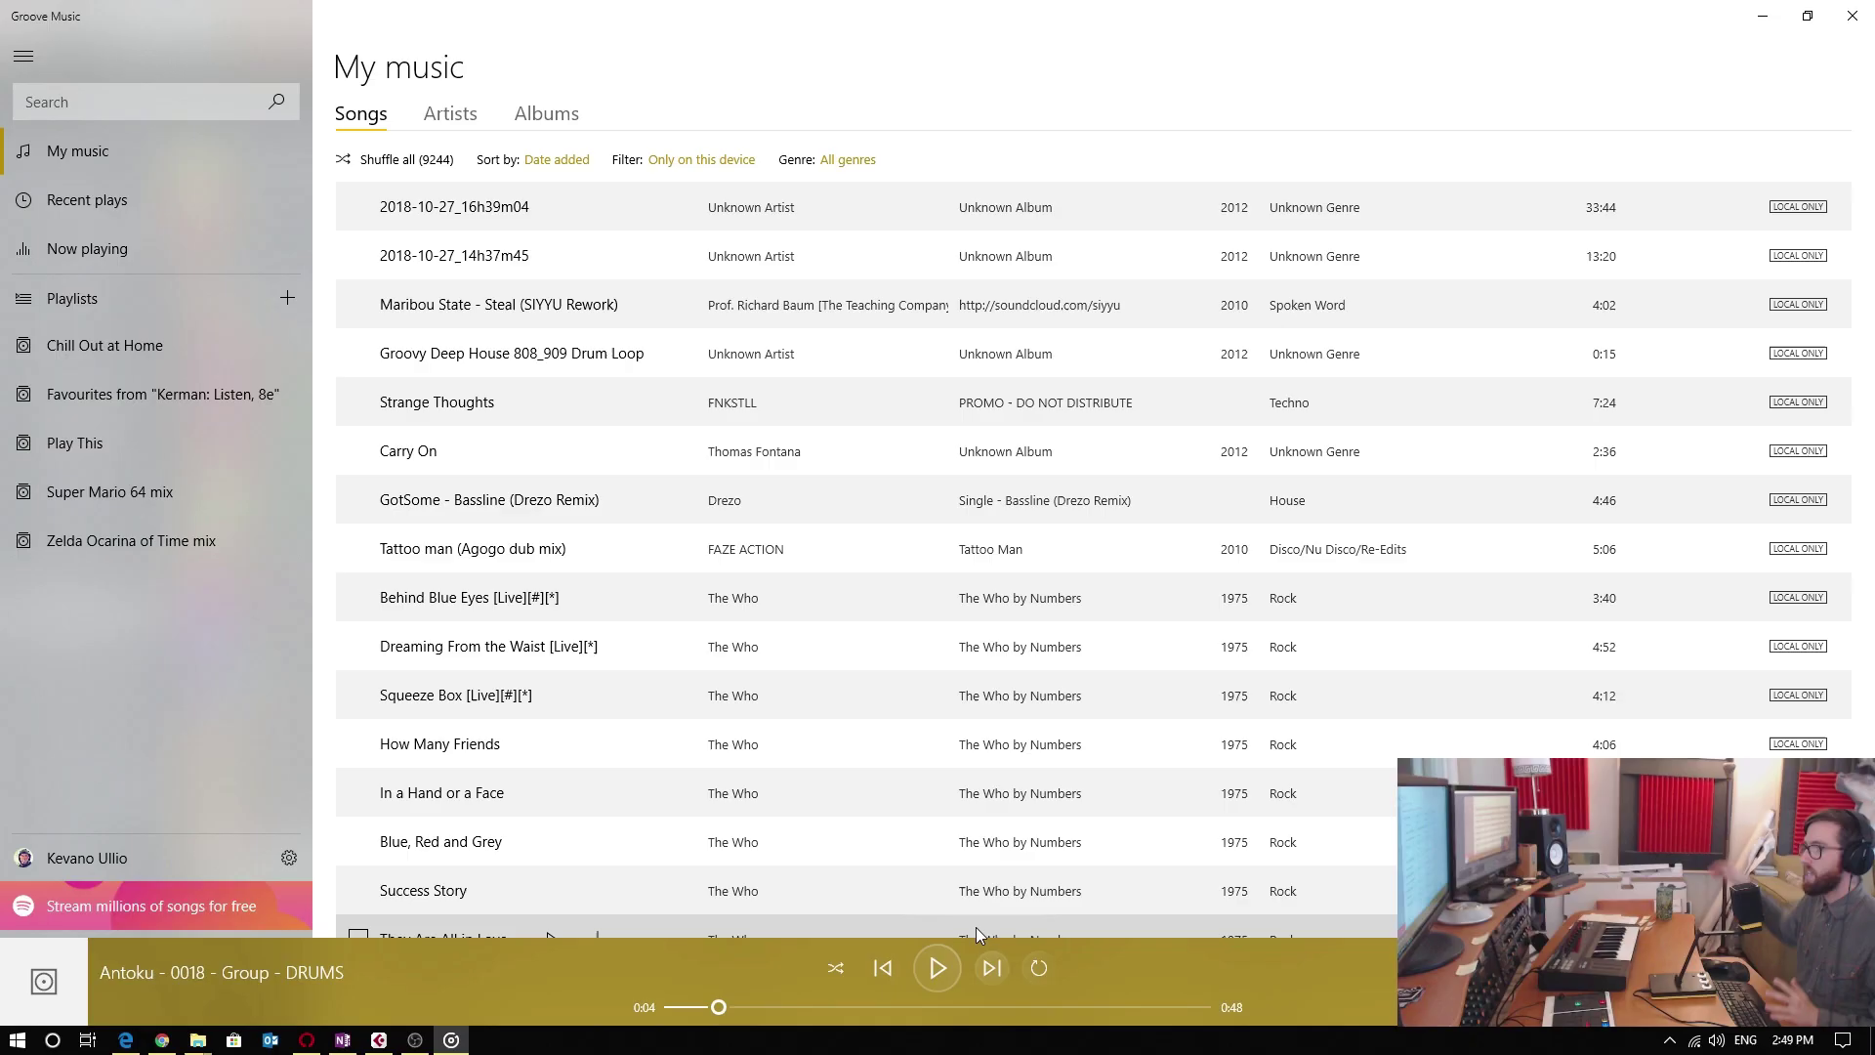
click(1852, 16)
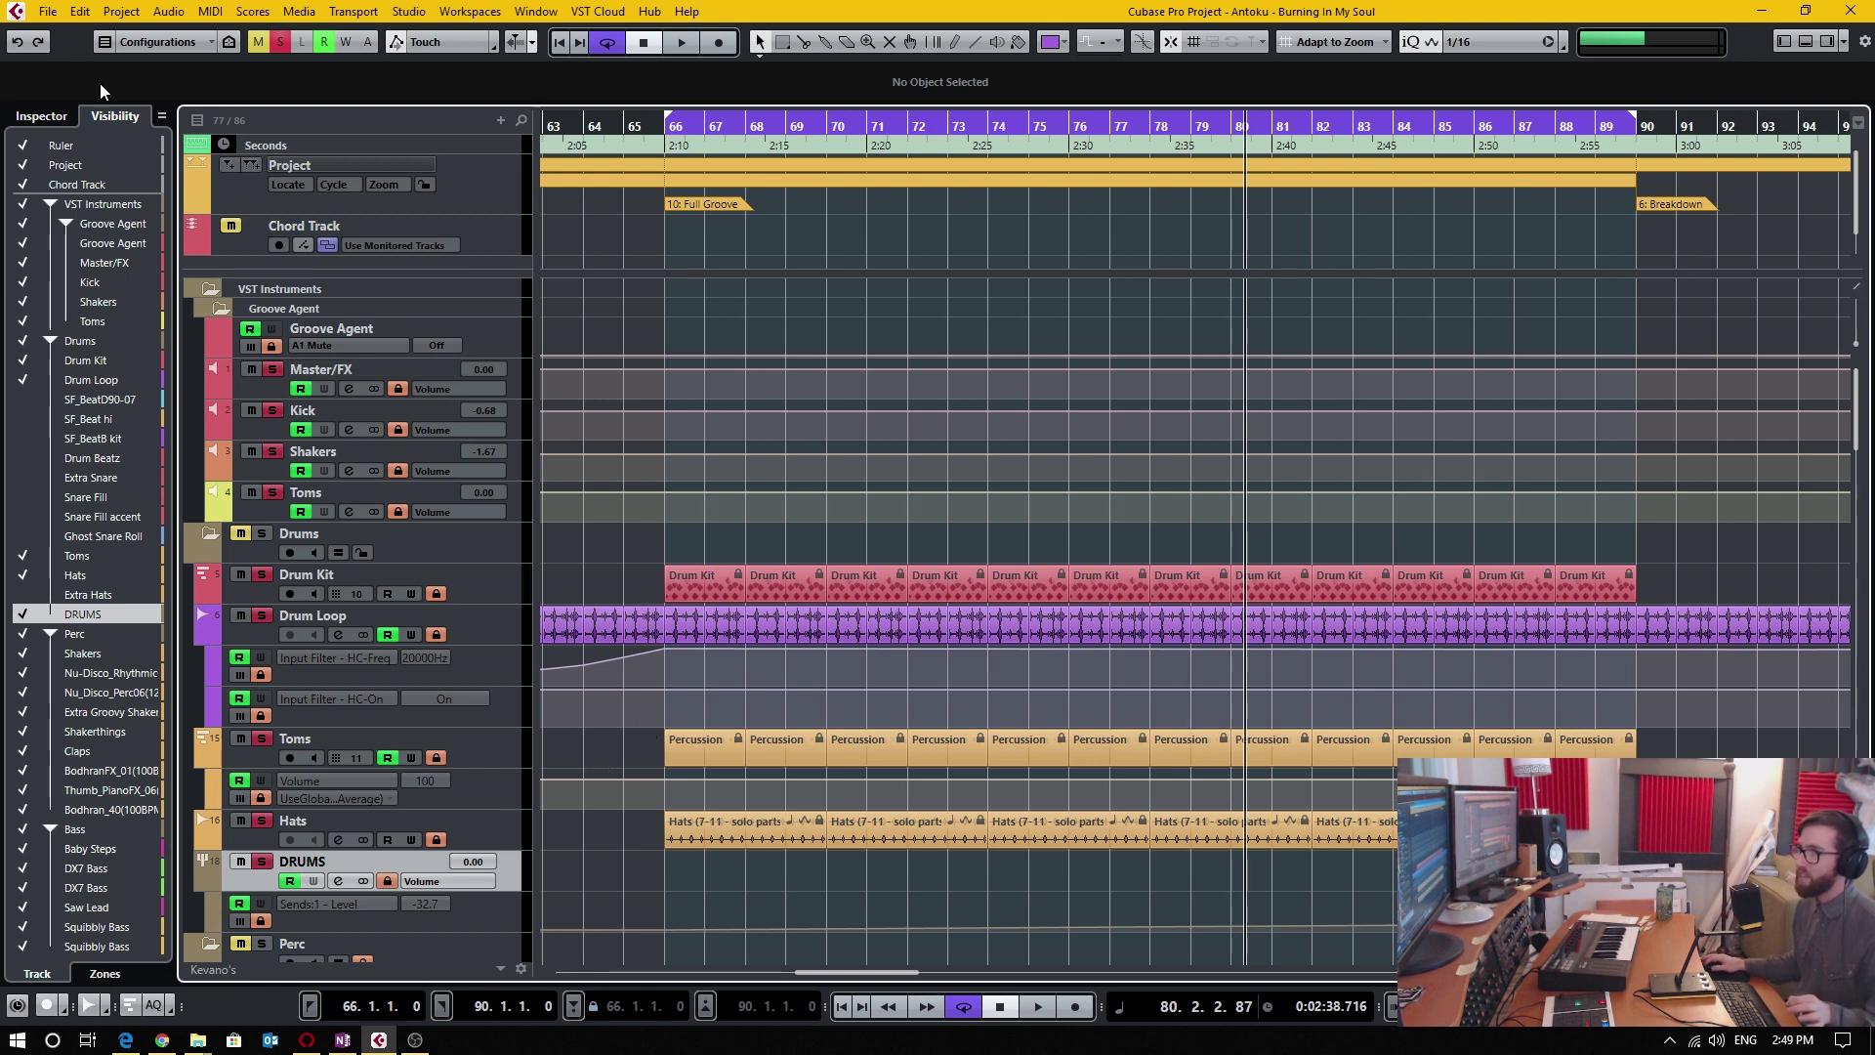
Open the audio mixdown export settings for the Cubase project.
click(47, 11)
mouse_move(136, 314)
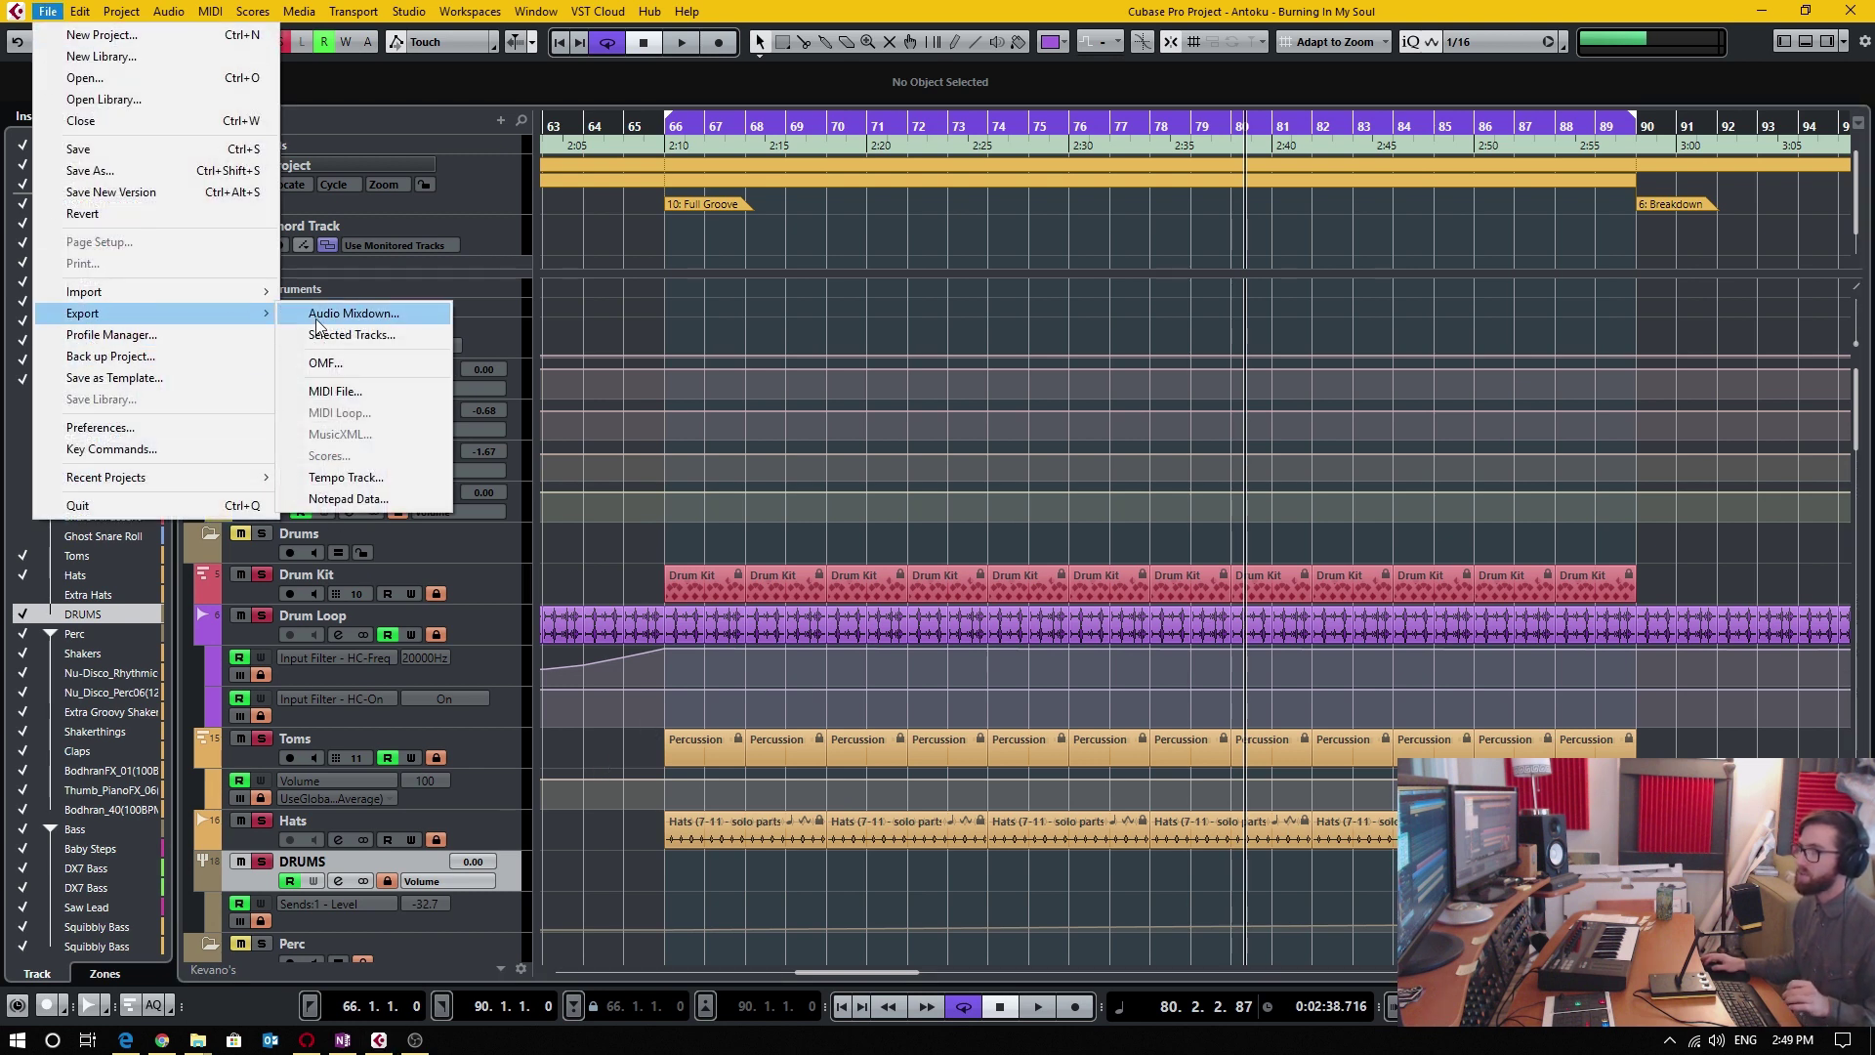
click(318, 317)
Find the discussion about batch exporting tracks with their group busses on the YouTube comments page.
scroll(600, 406, down, 5)
scroll(600, 406, down, 3)
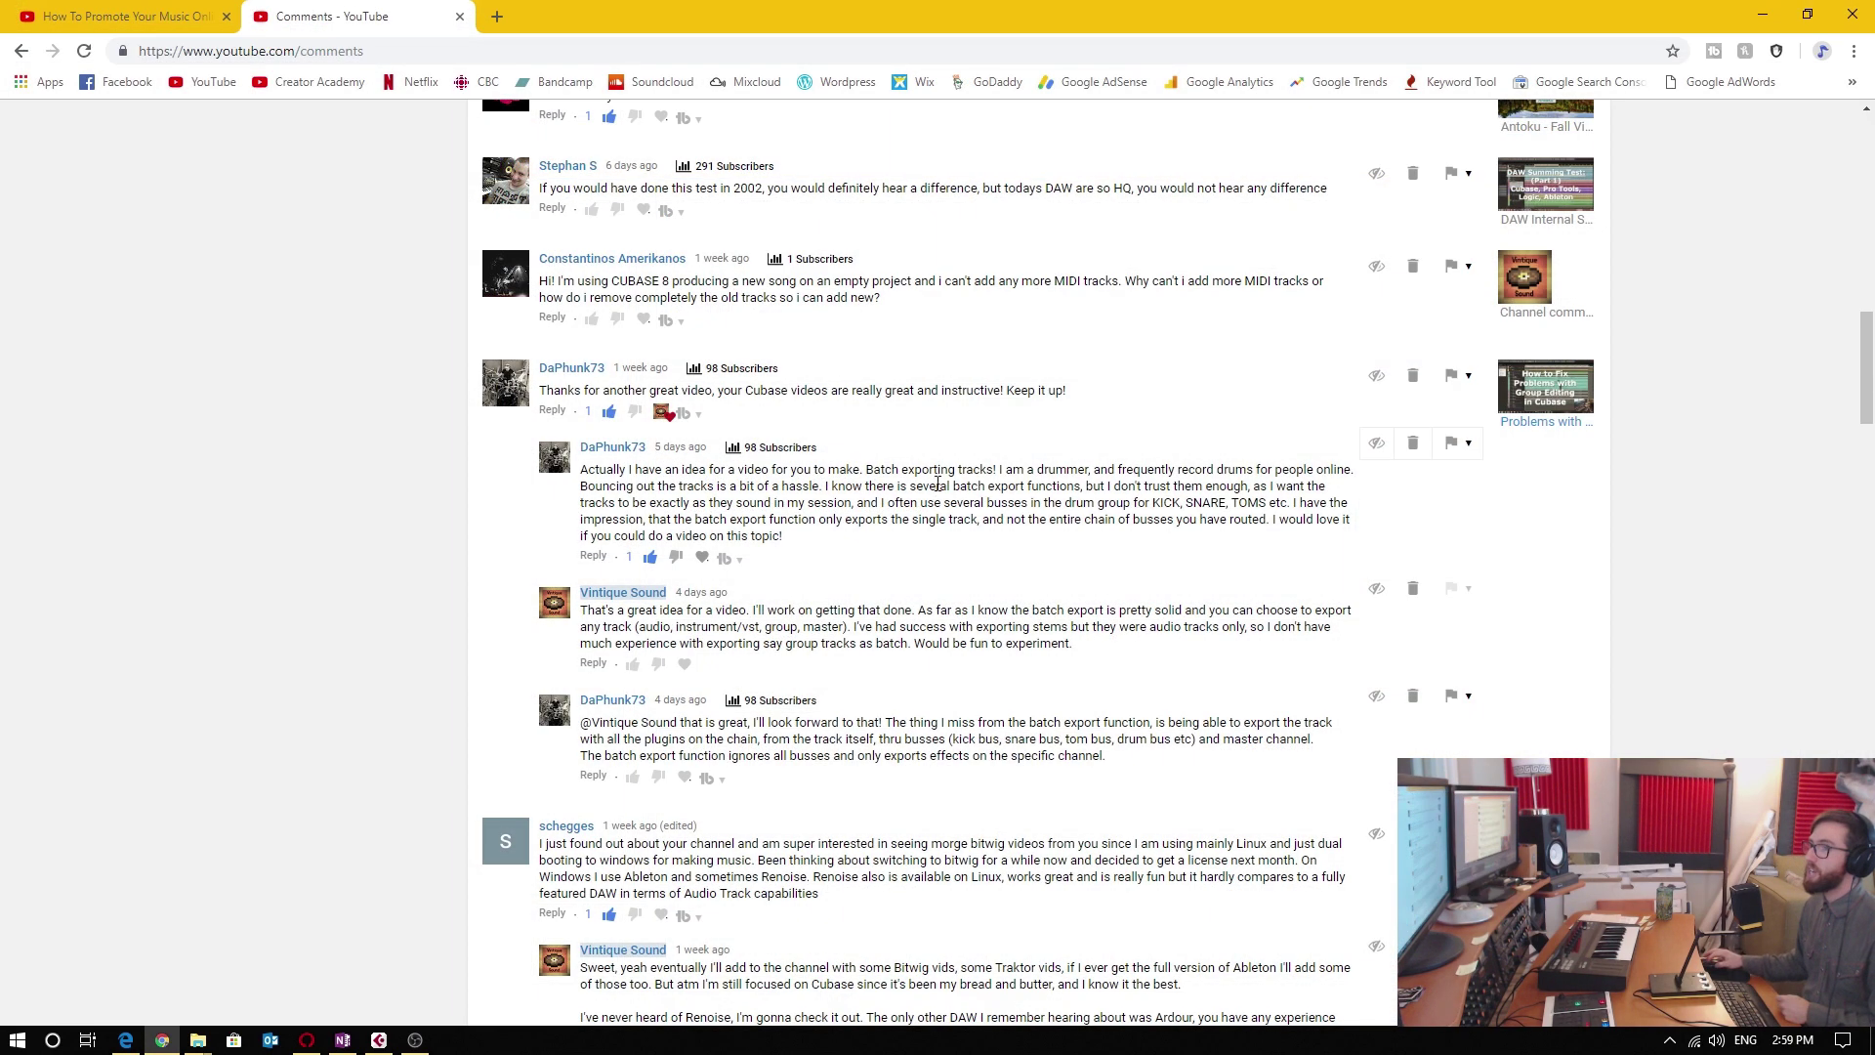